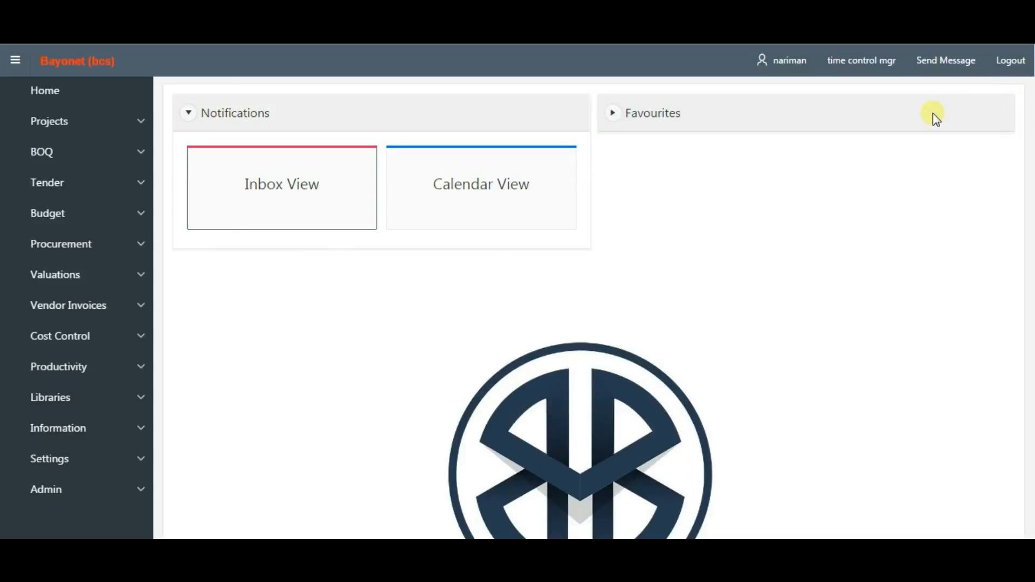
- Review the notifications in the calendar view and the favourite page shortcuts on the home page
{"action": "left_click", "coordinate": [506, 170]}
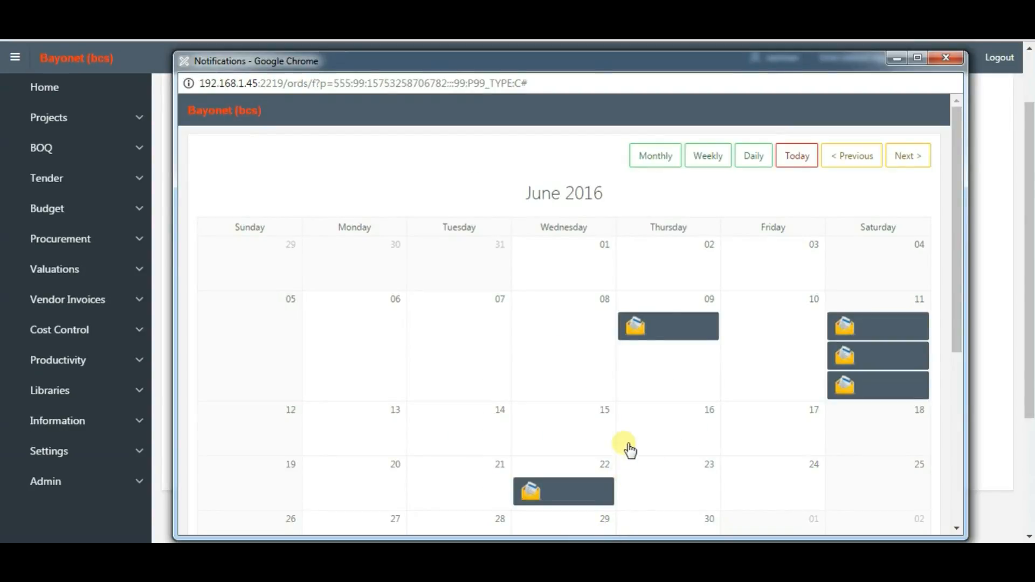
{"action": "left_click", "coordinate": [653, 326]}
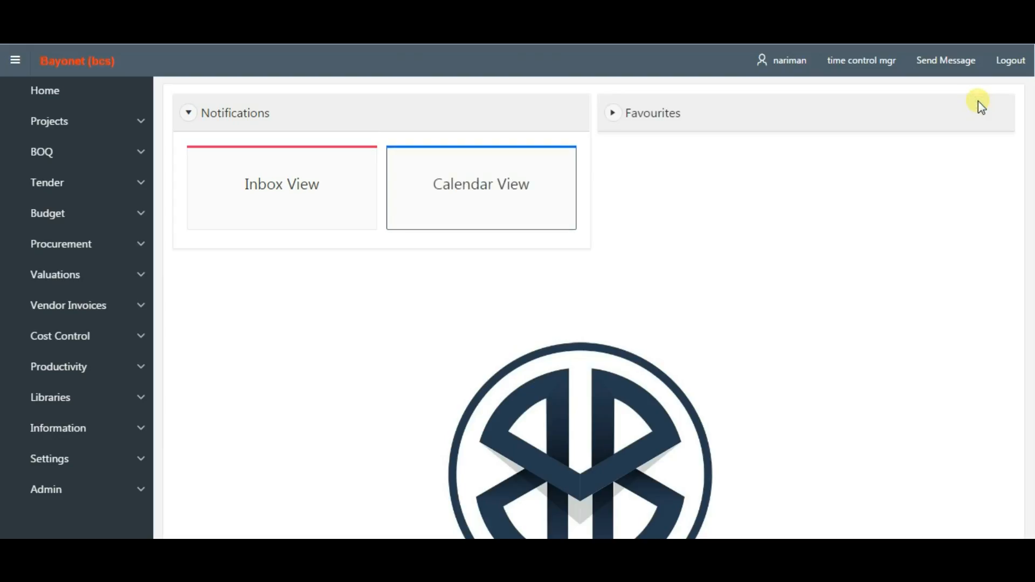
{"action": "left_click", "coordinate": [613, 114]}
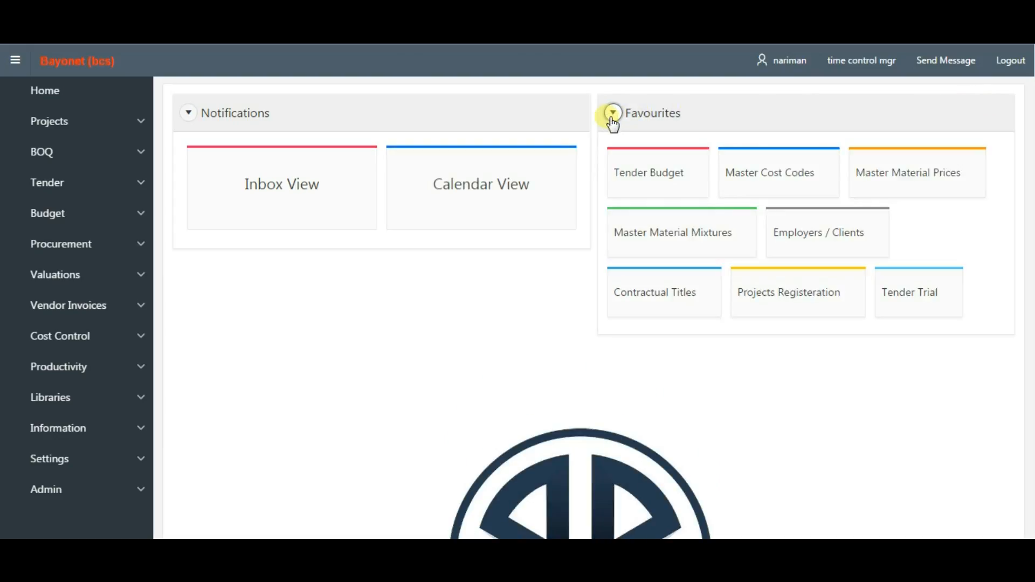
{"action": "left_click", "coordinate": [797, 228]}
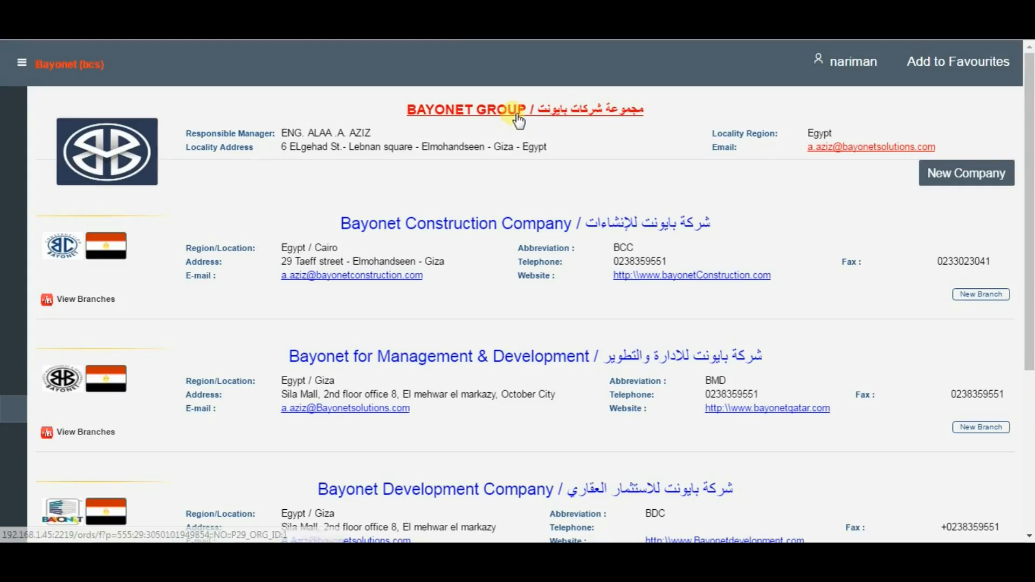
- Review the organization record of BAYONET GROUP and return to the company list
{"action": "left_click", "coordinate": [513, 112]}
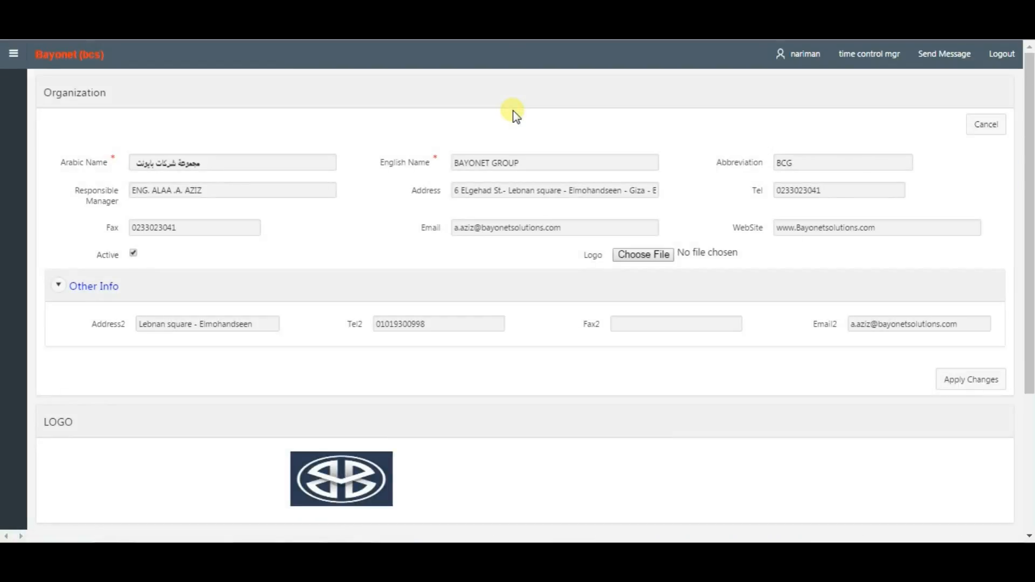
{"action": "left_click", "coordinate": [984, 129]}
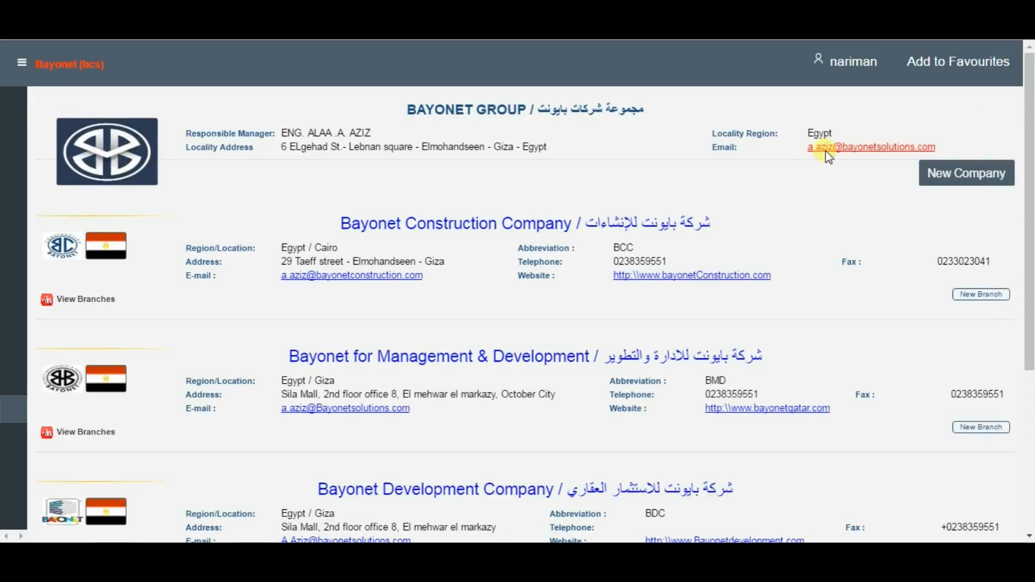
- Review the company record of Bayonet Construction Company, return to the company list and view its branches
{"action": "left_click", "coordinate": [539, 224]}
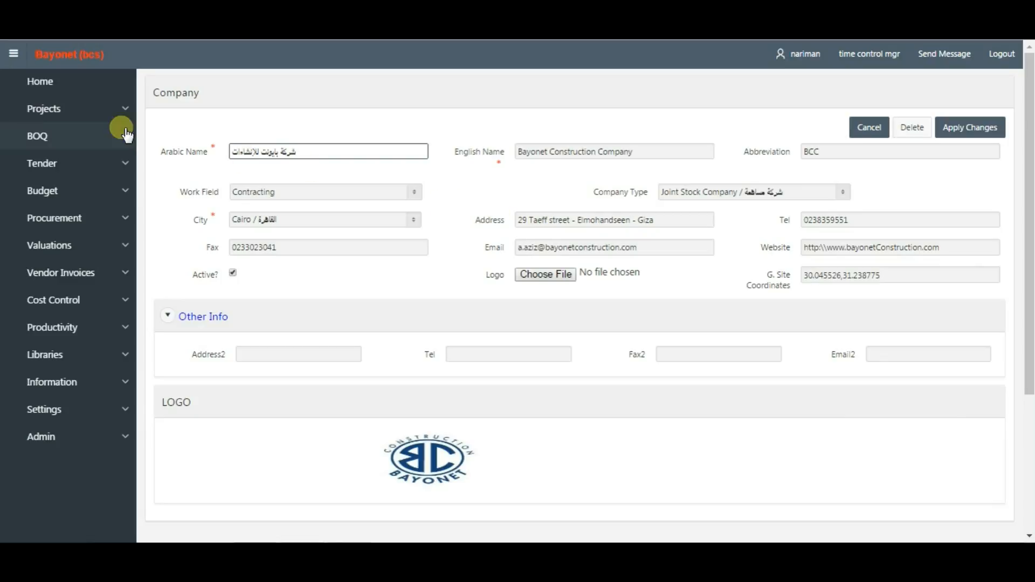
{"action": "left_click", "coordinate": [16, 62]}
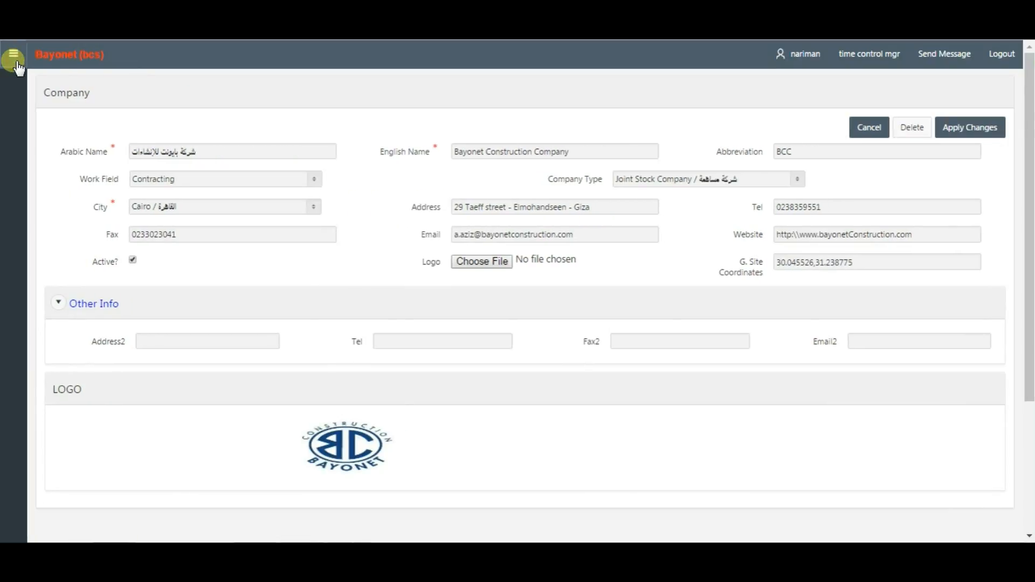
{"action": "left_click", "coordinate": [869, 128]}
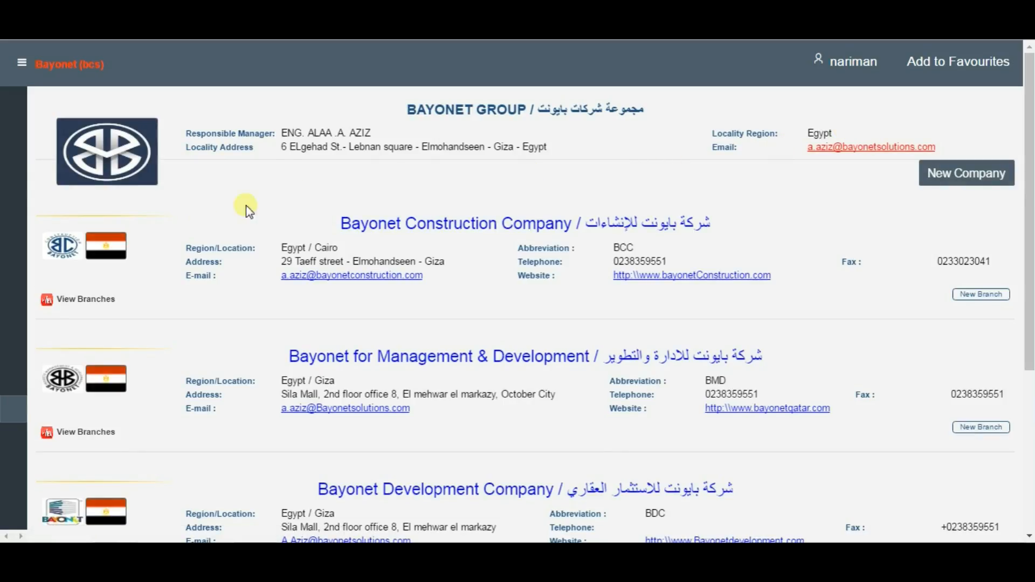
{"action": "left_click", "coordinate": [53, 298]}
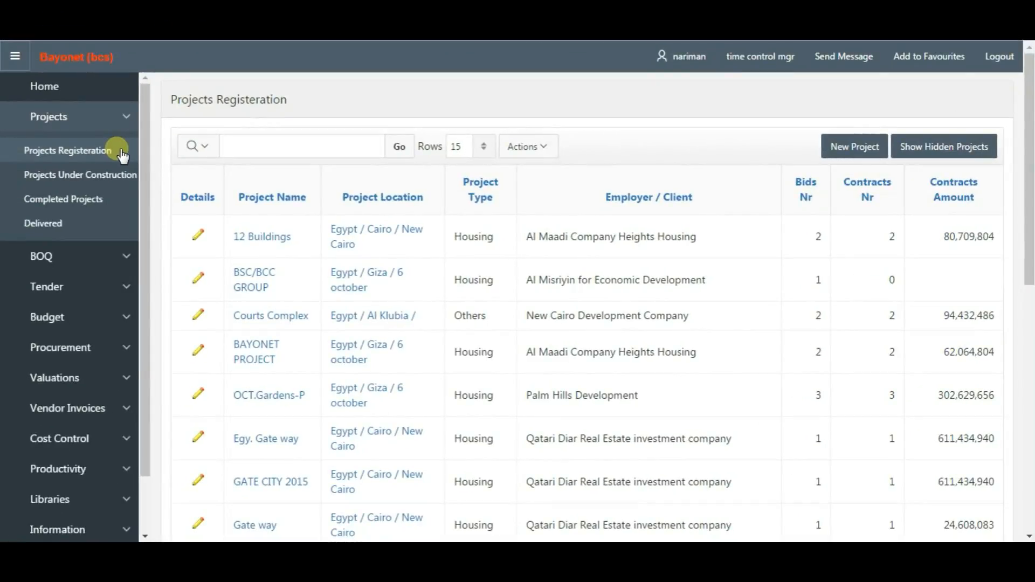
- Open the details of BAYONET PROJECT from the registered projects and review its brief, employer/client and consultants
{"action": "left_click", "coordinate": [16, 59]}
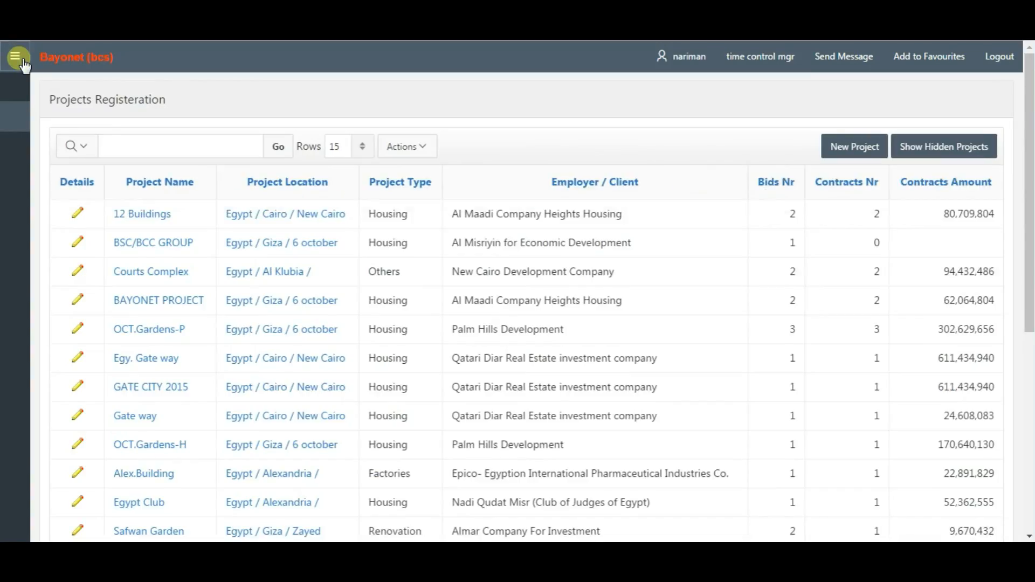
{"action": "left_click", "coordinate": [77, 303]}
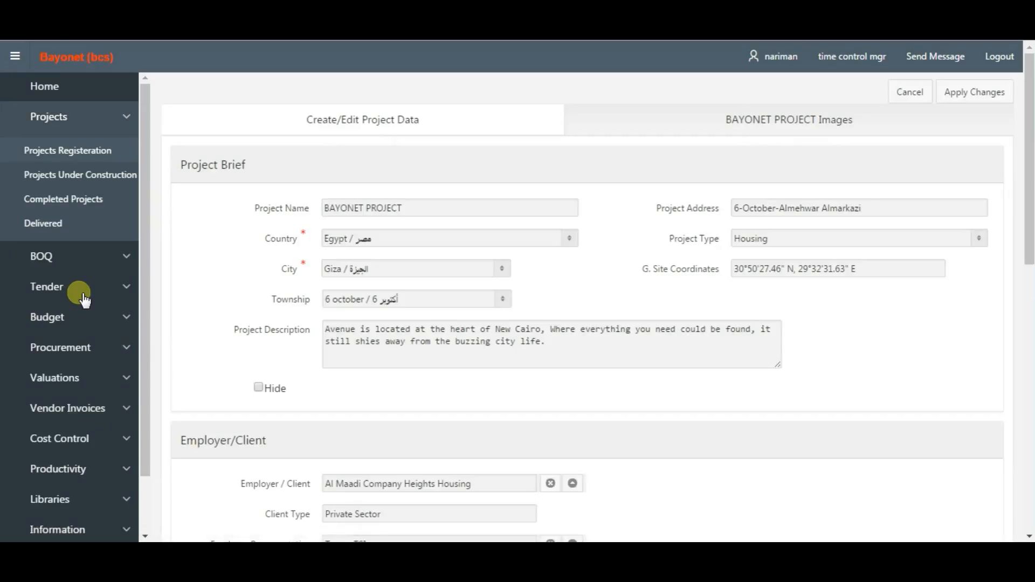
{"action": "left_click", "coordinate": [16, 56]}
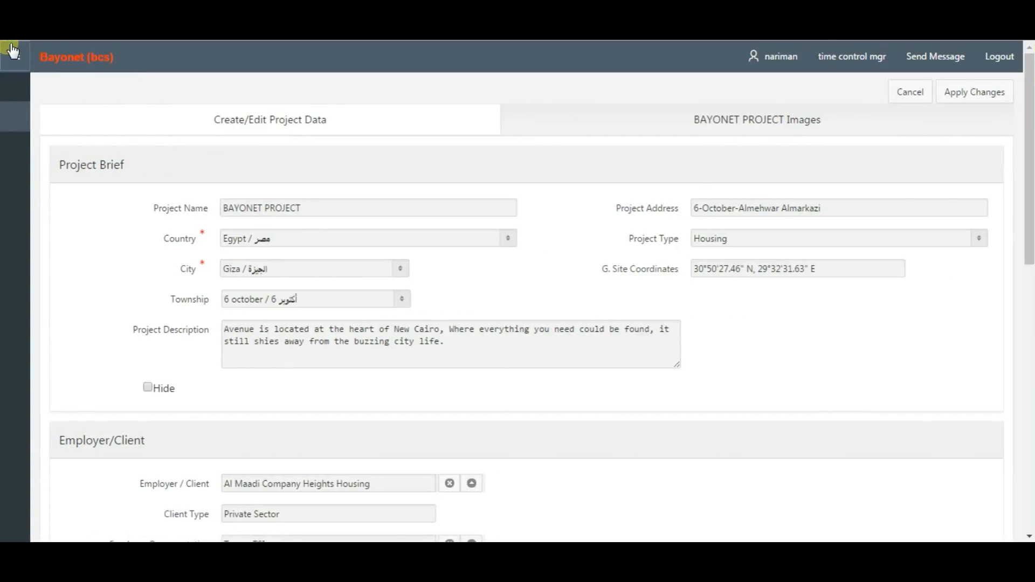
{"action": "scroll", "coordinate": [53, 159], "scroll_direction": "down", "scroll_amount": 5}
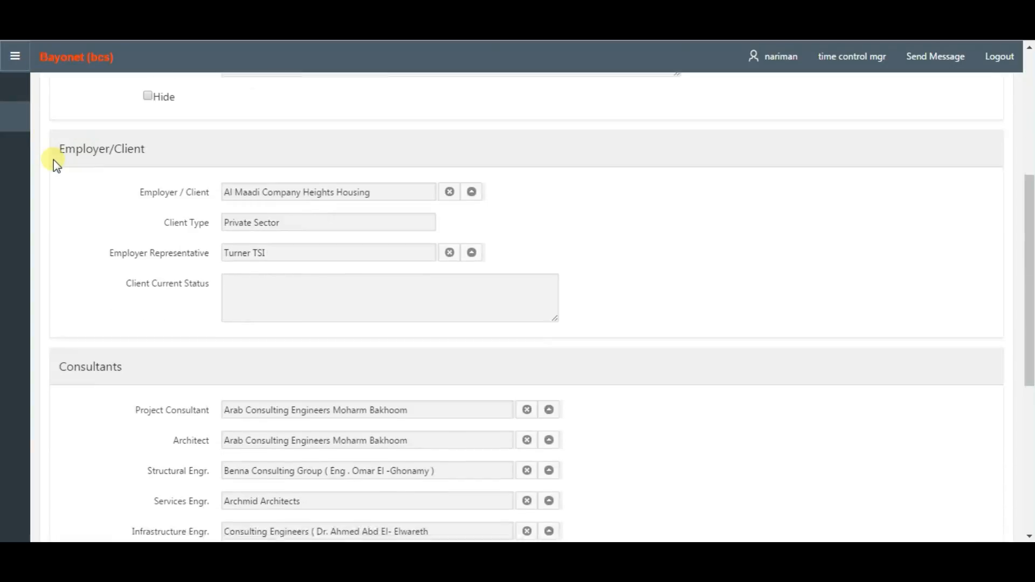
{"action": "scroll", "coordinate": [53, 160], "scroll_direction": "down", "scroll_amount": 3}
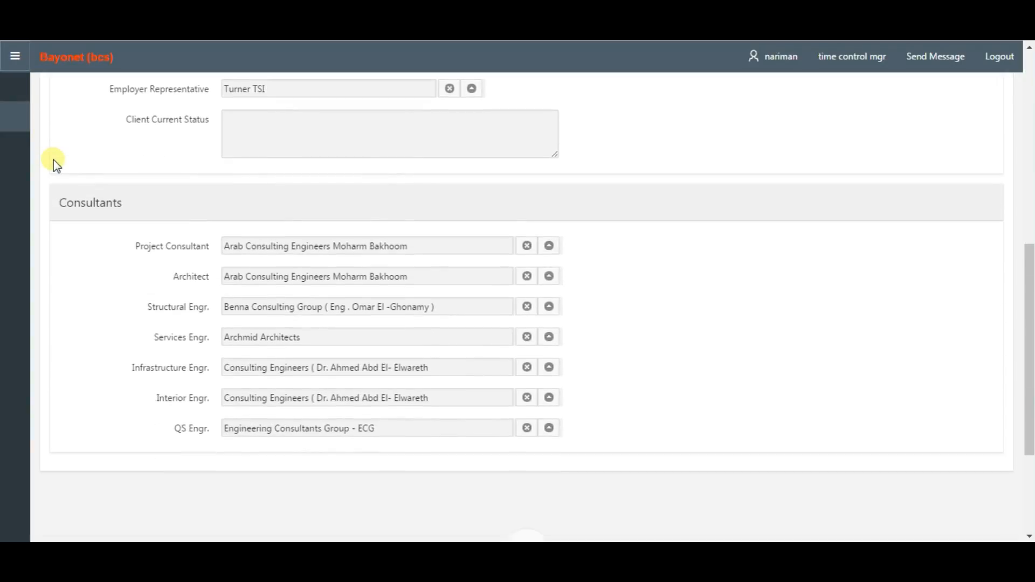
{"action": "scroll", "coordinate": [53, 160], "scroll_direction": "up", "scroll_amount": 4}
{"action": "scroll", "coordinate": [54, 159], "scroll_direction": "up", "scroll_amount": 4}
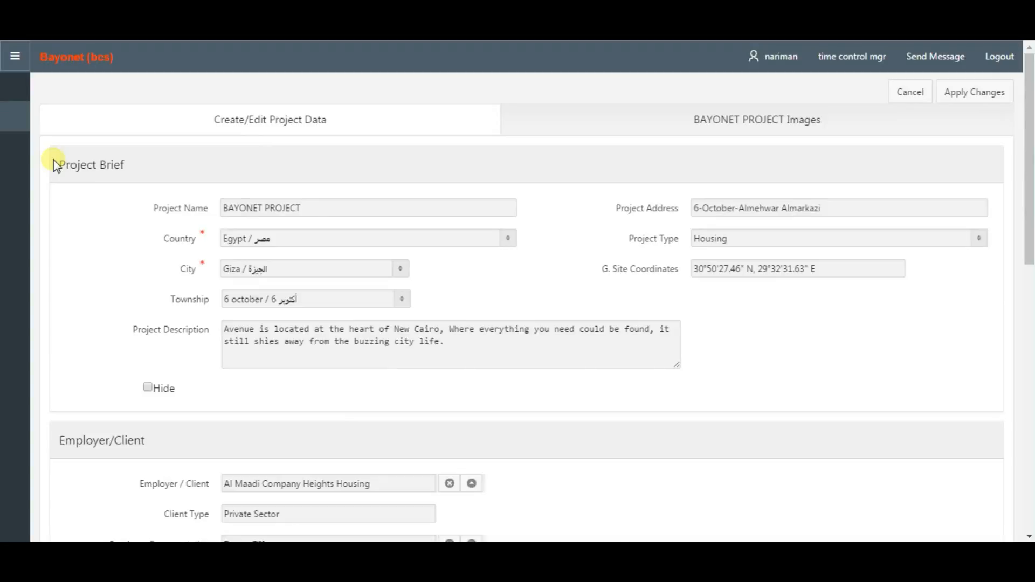
- Examine the BAYONET PROJECT images, folder types and image list, and return to the project list without changes
{"action": "left_click", "coordinate": [745, 137]}
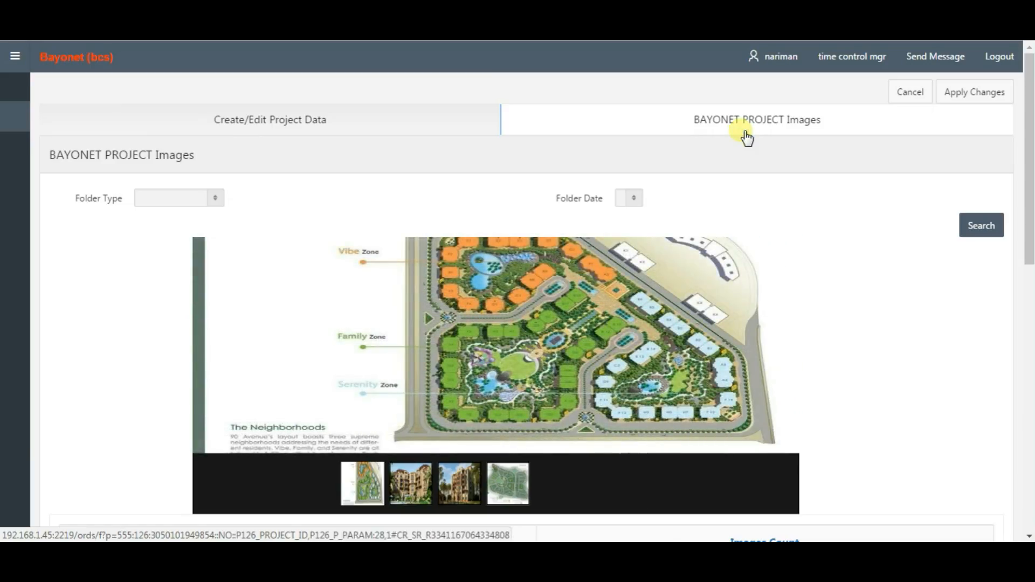
{"action": "scroll", "coordinate": [742, 133], "scroll_direction": "down", "scroll_amount": 4}
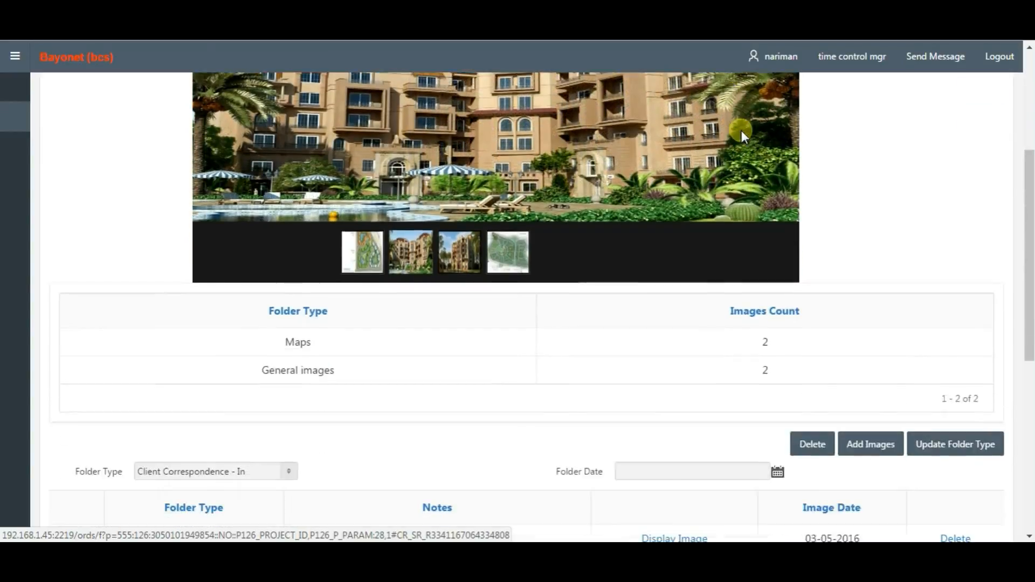
{"action": "scroll", "coordinate": [744, 134], "scroll_direction": "down", "scroll_amount": 1}
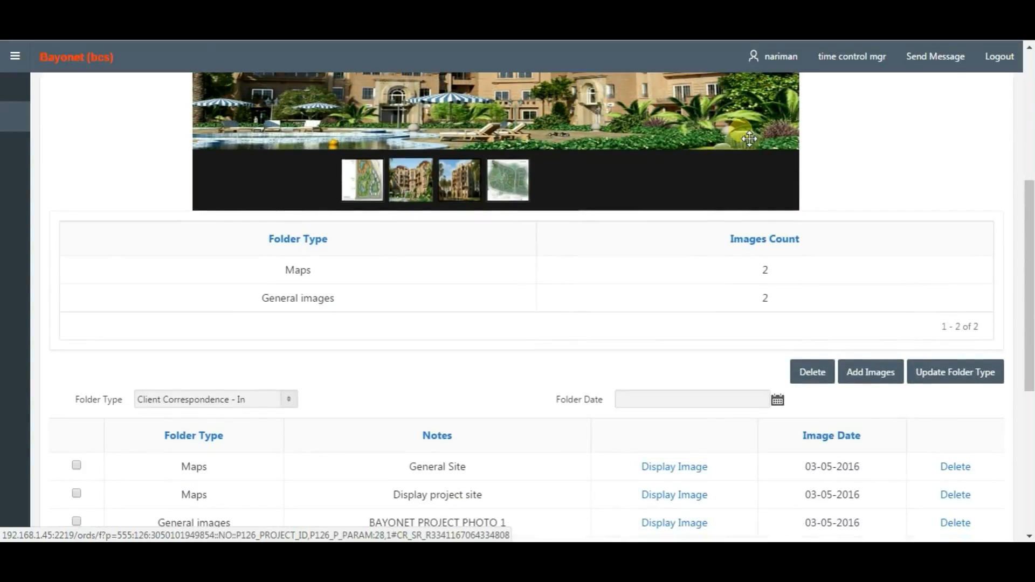
{"action": "scroll", "coordinate": [749, 140], "scroll_direction": "down", "scroll_amount": 2}
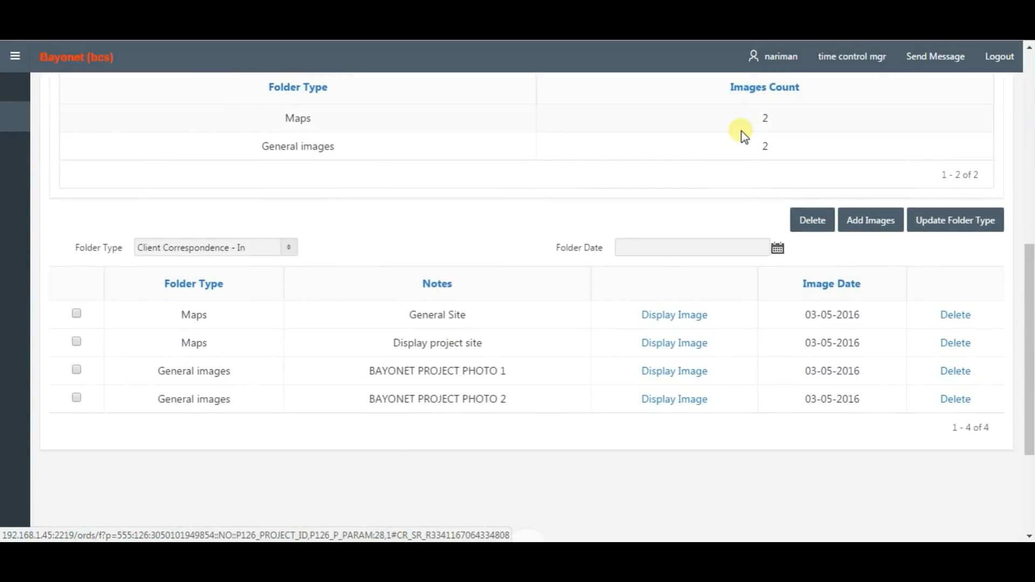
{"action": "scroll", "coordinate": [741, 134], "scroll_direction": "up", "scroll_amount": 7}
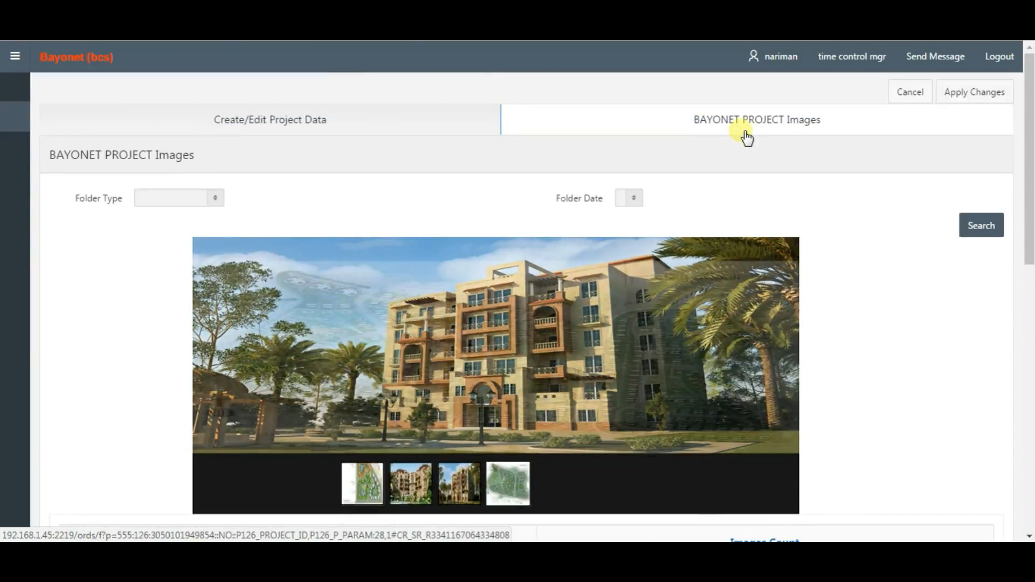
{"action": "left_click", "coordinate": [902, 96]}
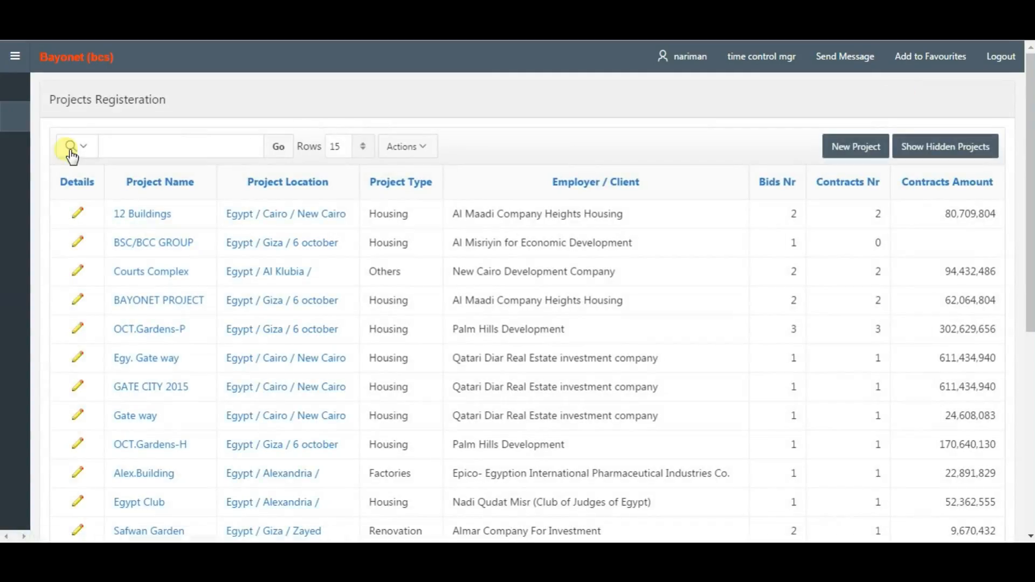
- Open the first bid of BAYONET PROJECT and review its tender brief and tender time frame
{"action": "left_click", "coordinate": [139, 305]}
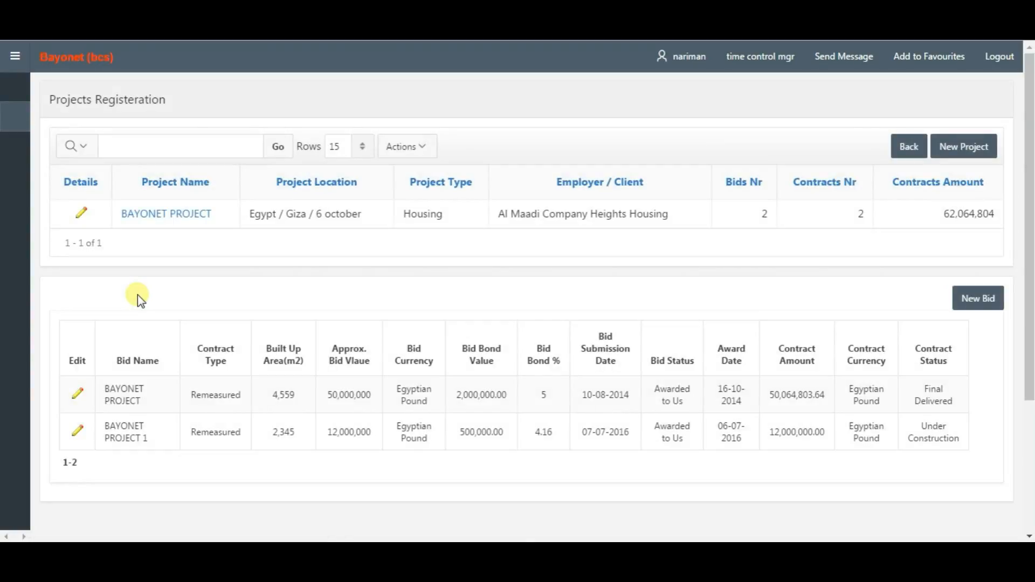
{"action": "left_click", "coordinate": [78, 394]}
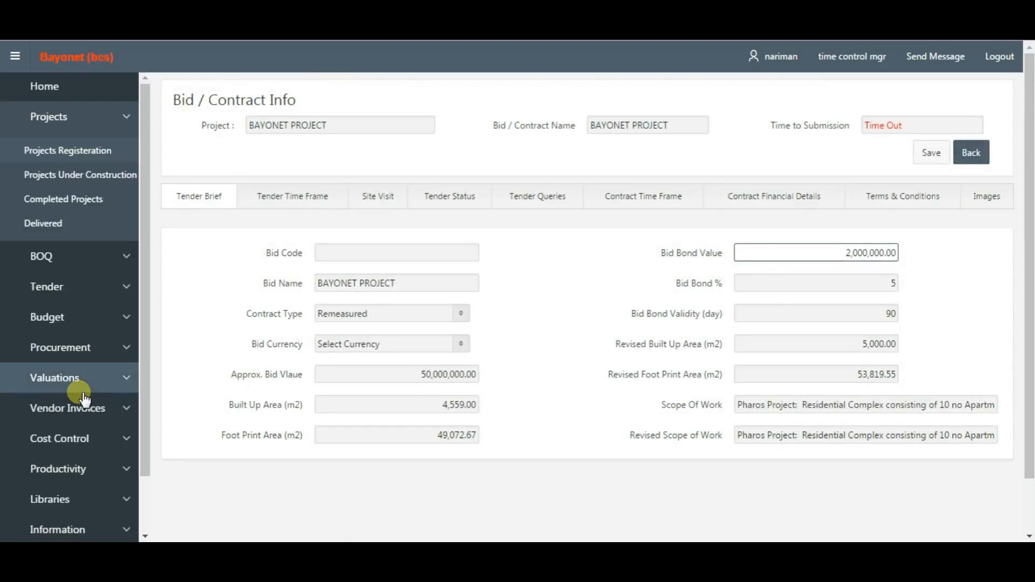
{"action": "left_click", "coordinate": [15, 56]}
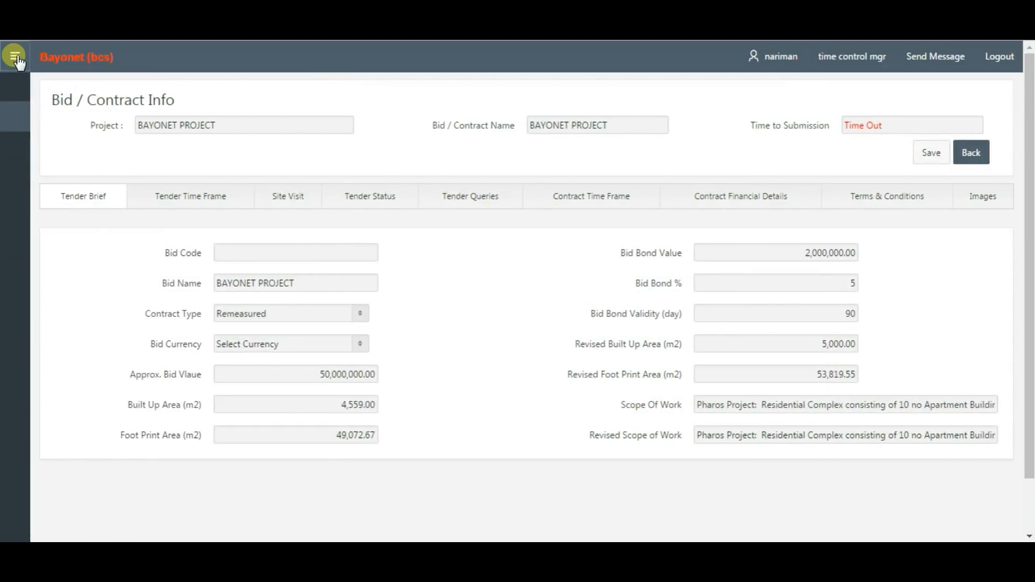
{"action": "left_click", "coordinate": [186, 199]}
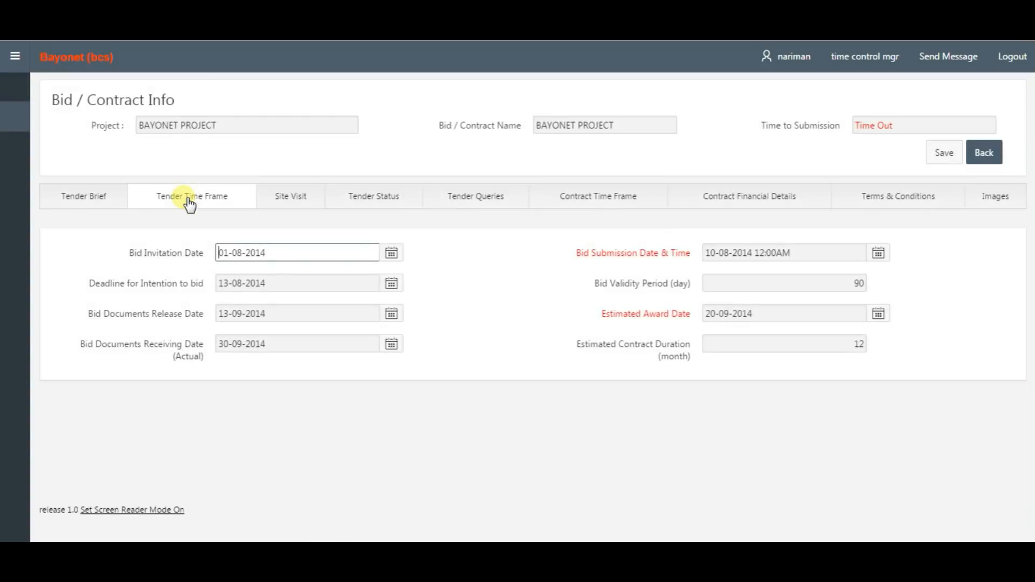
- Read through the bid's site visit report, covering site description, mobilization and site work status
{"action": "left_click", "coordinate": [302, 202]}
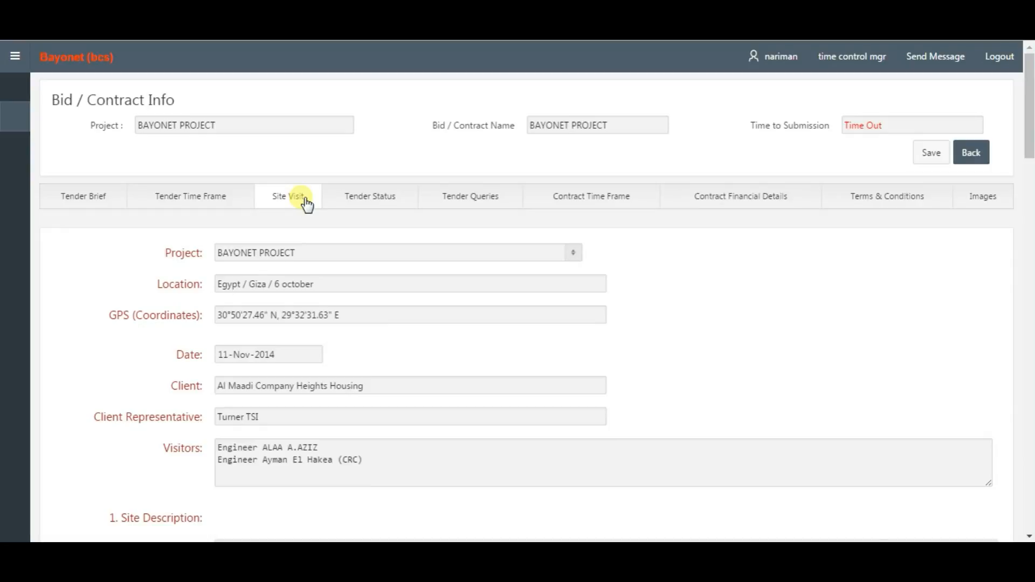
{"action": "scroll", "coordinate": [306, 204], "scroll_direction": "down", "scroll_amount": 7}
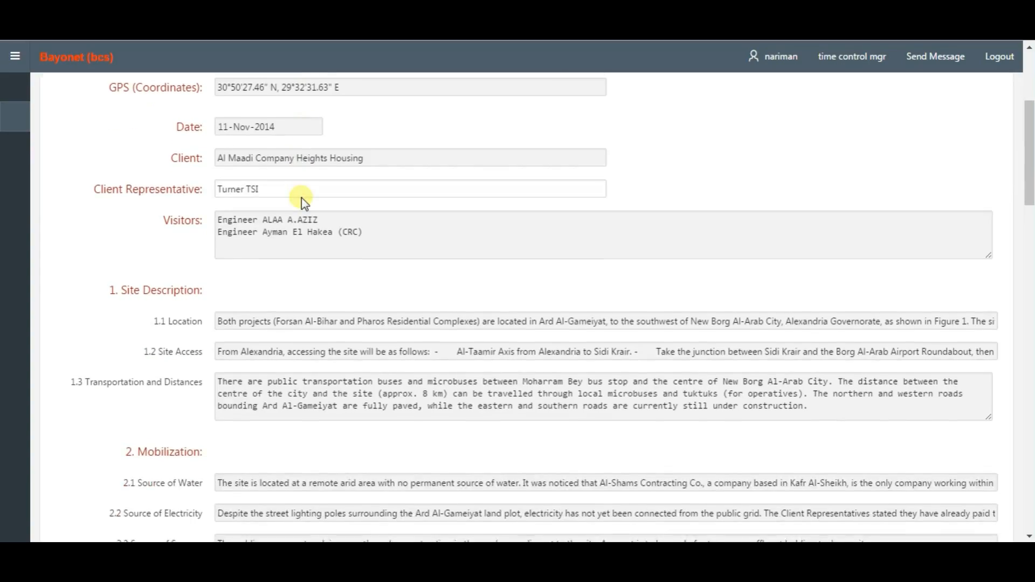
{"action": "scroll", "coordinate": [301, 197], "scroll_direction": "down", "scroll_amount": 5}
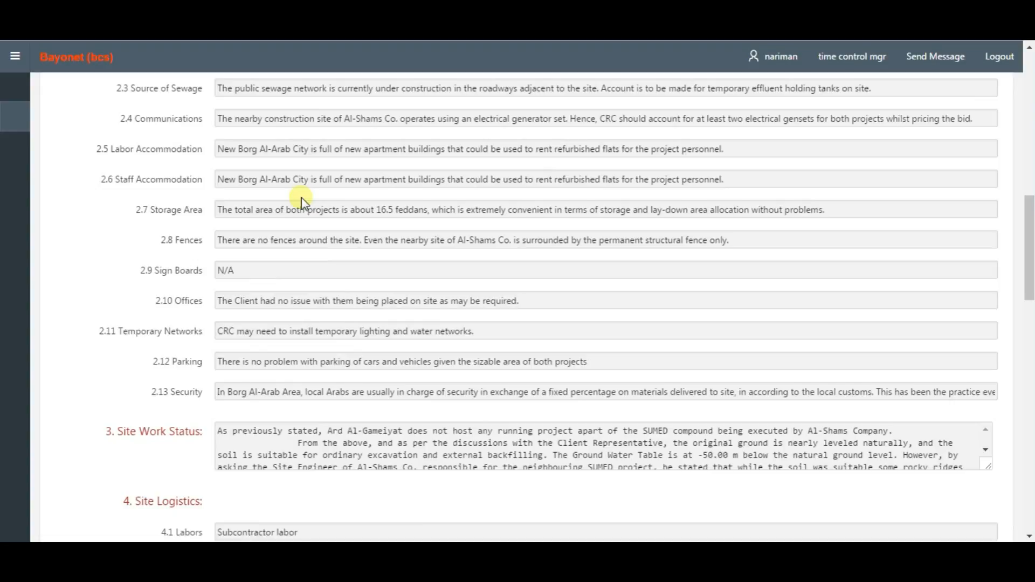
{"action": "scroll", "coordinate": [301, 197], "scroll_direction": "up", "scroll_amount": 12}
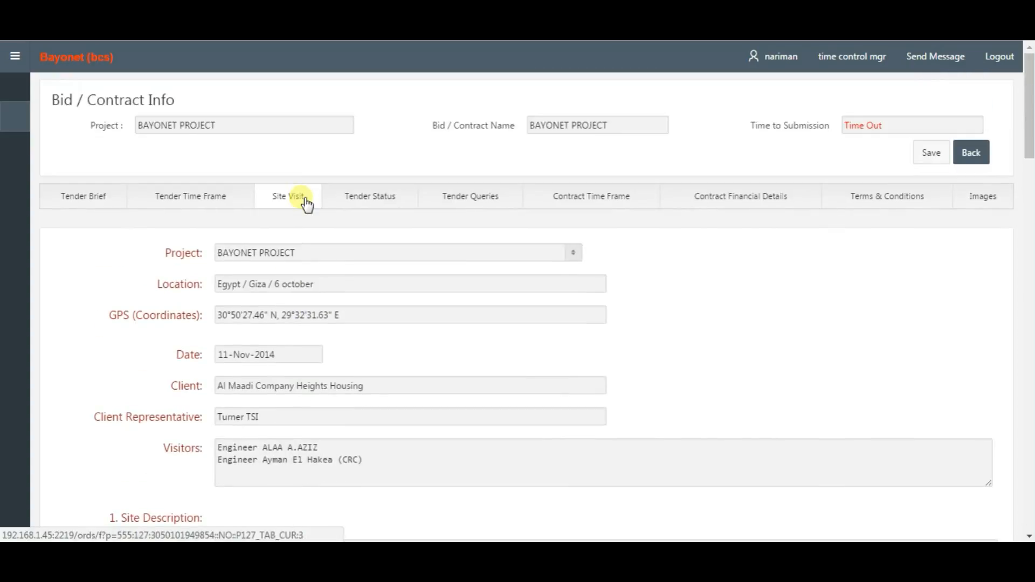
- Review the bid's tender status, including the award notes and the tender settlement conclusion
{"action": "left_click", "coordinate": [359, 198]}
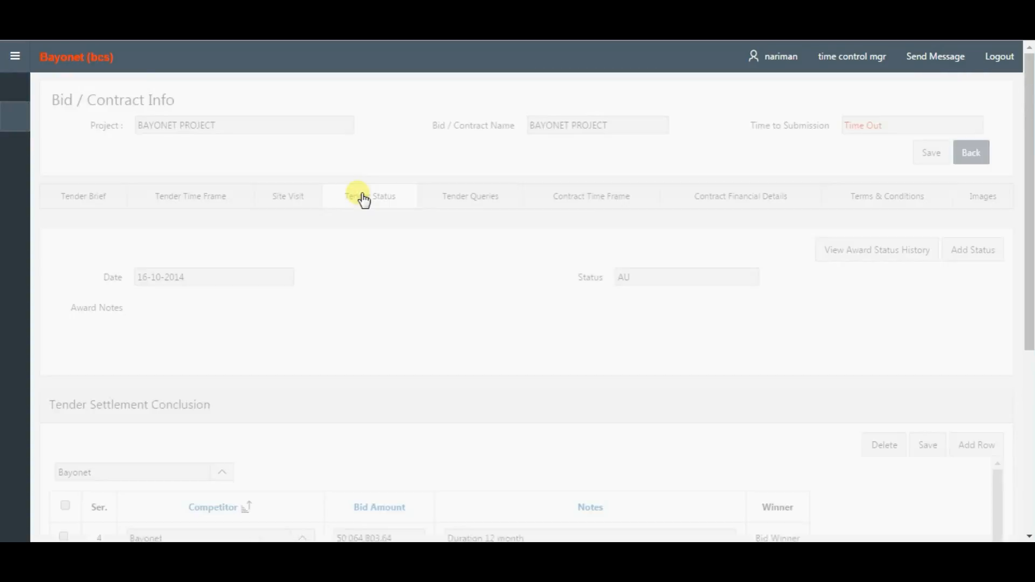
{"action": "scroll", "coordinate": [362, 200], "scroll_direction": "down", "scroll_amount": 3}
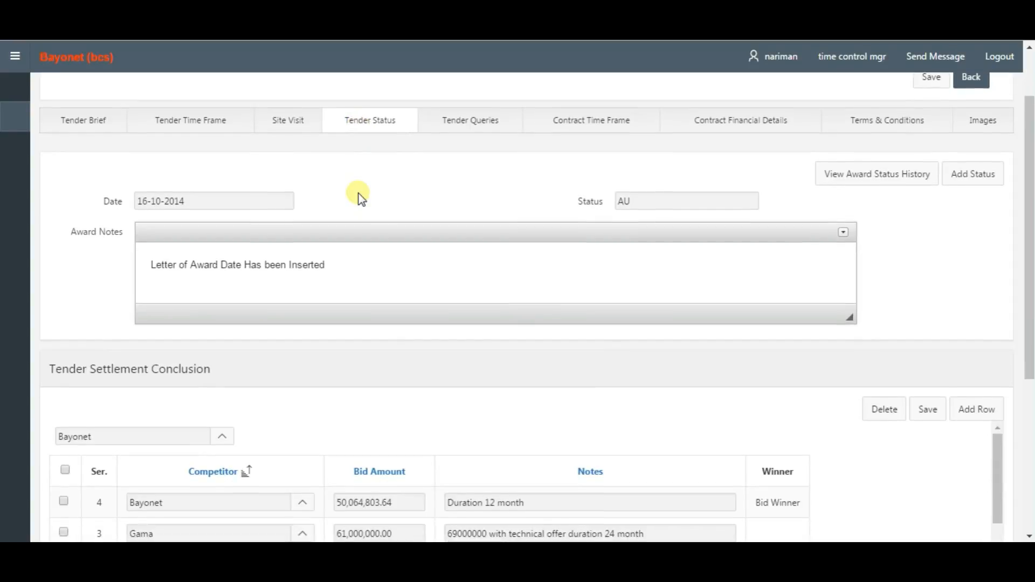
{"action": "scroll", "coordinate": [365, 200], "scroll_direction": "up", "scroll_amount": 3}
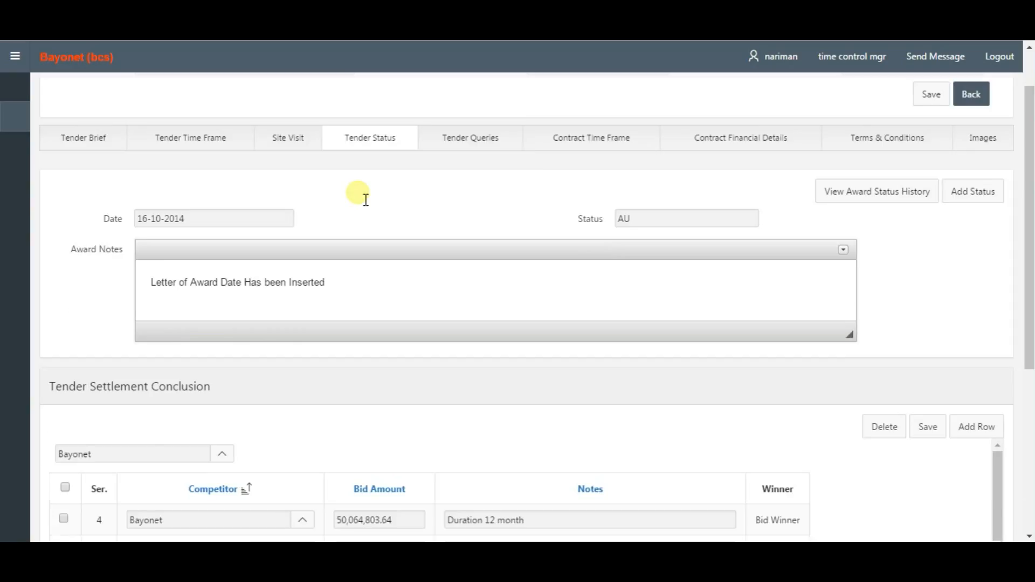
- Review the bid's tender queries, reading through the contractor's questions, answers and notes
{"action": "left_click", "coordinate": [466, 199]}
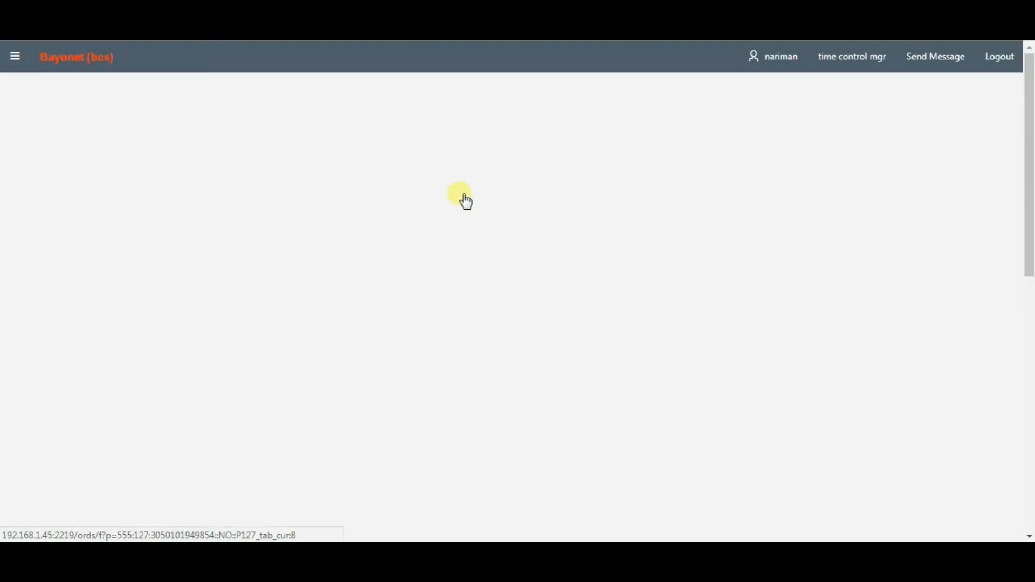
{"action": "scroll", "coordinate": [463, 200], "scroll_direction": "down", "scroll_amount": 6}
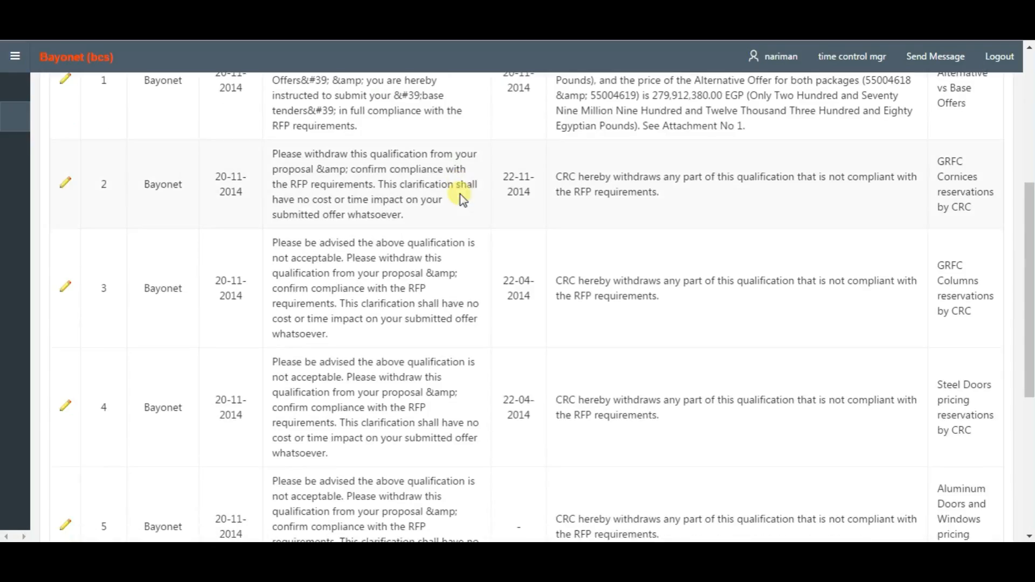
{"action": "scroll", "coordinate": [462, 199], "scroll_direction": "up", "scroll_amount": 6}
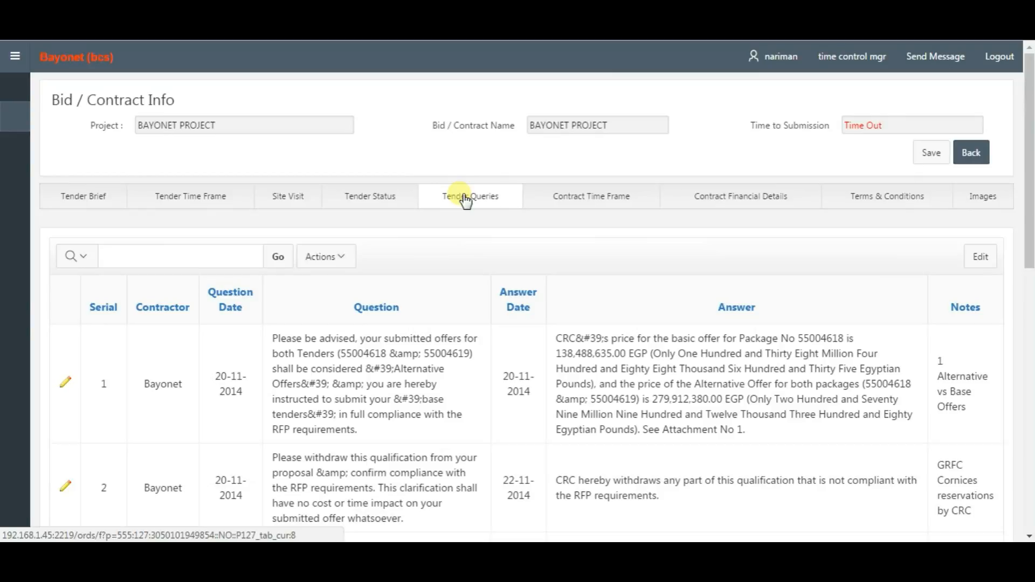
- Review the contract time frame of BAYONET PROJECT, including its key dates and the monthly Contracts Duration Report chart
{"action": "left_click", "coordinate": [583, 199]}
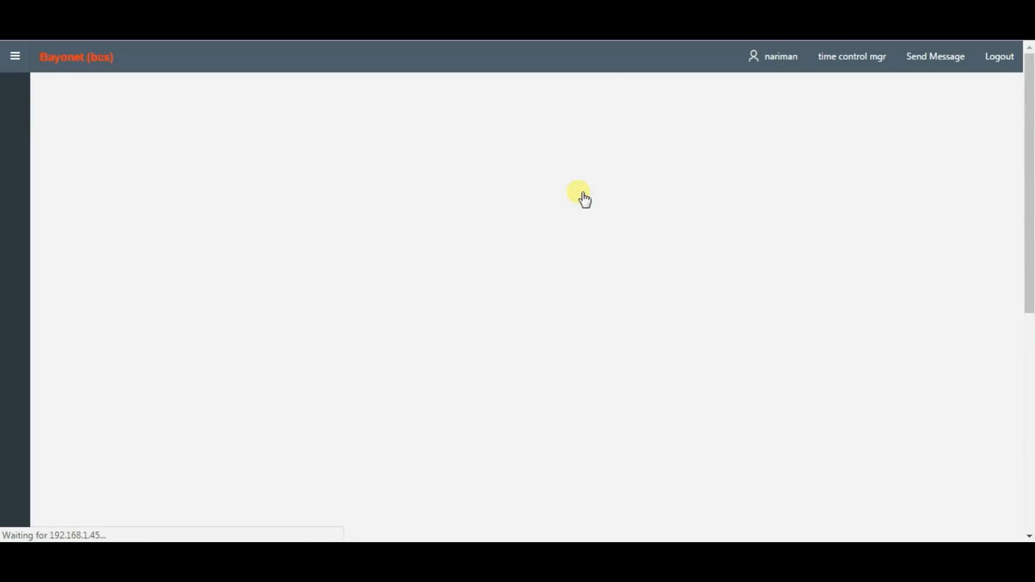
{"action": "scroll", "coordinate": [599, 208], "scroll_direction": "down", "scroll_amount": 3}
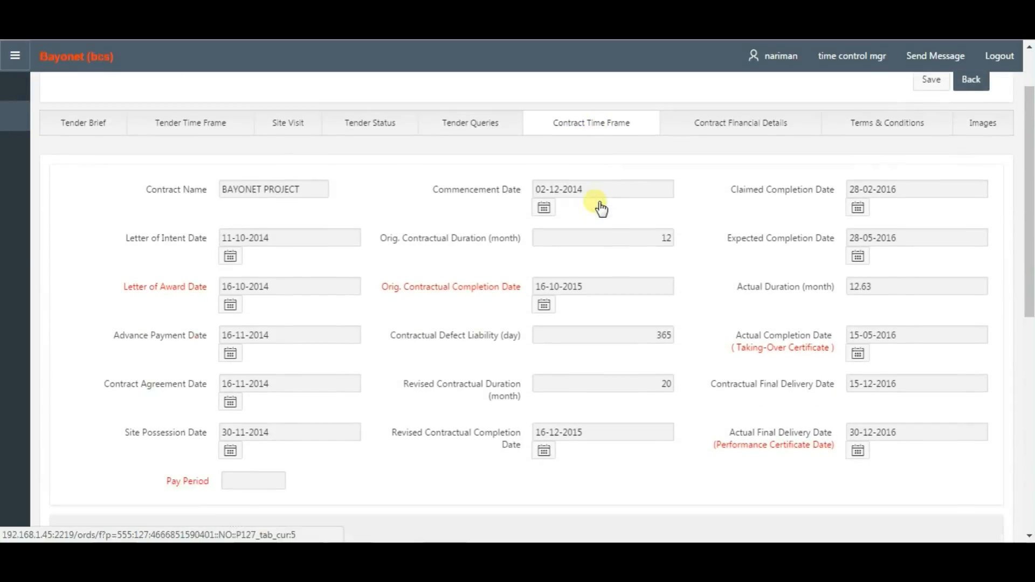
{"action": "scroll", "coordinate": [598, 208], "scroll_direction": "down", "scroll_amount": 3}
{"action": "scroll", "coordinate": [599, 208], "scroll_direction": "down", "scroll_amount": 1}
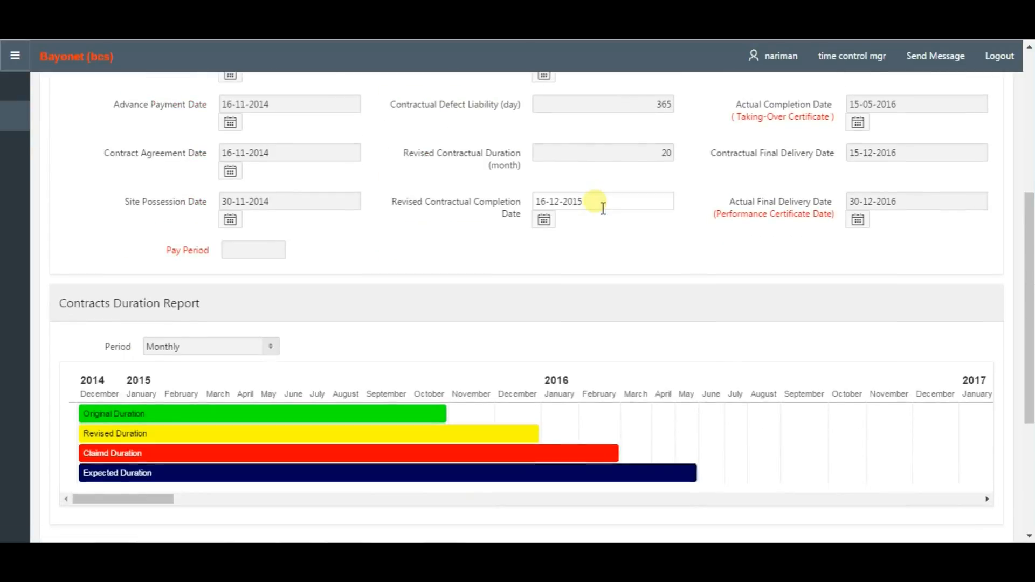
{"action": "scroll", "coordinate": [602, 208], "scroll_direction": "up", "scroll_amount": 7}
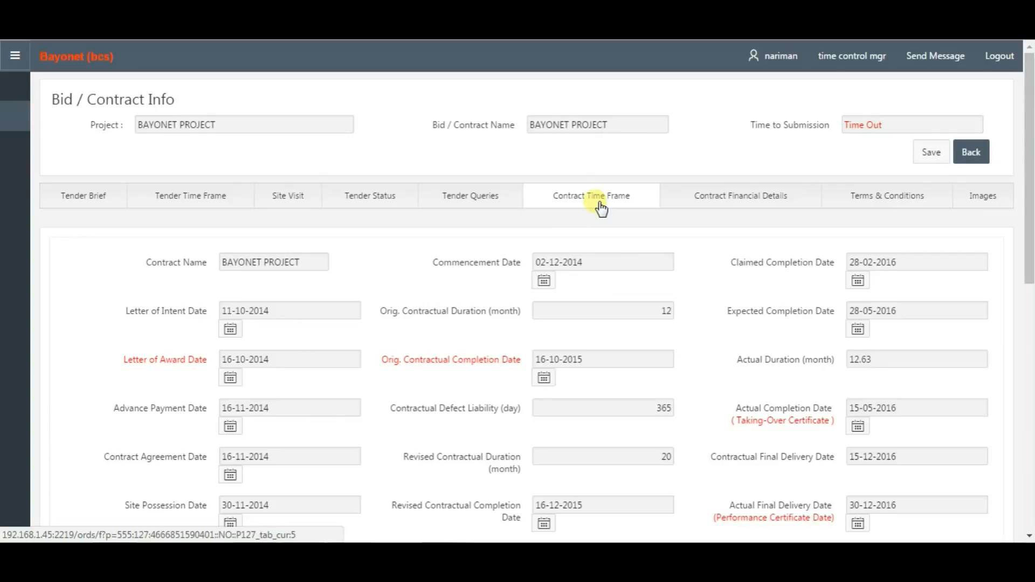
- Review the contract financial details, including contract sums, guarantees, taxes and the branch currencies
{"action": "left_click", "coordinate": [732, 206]}
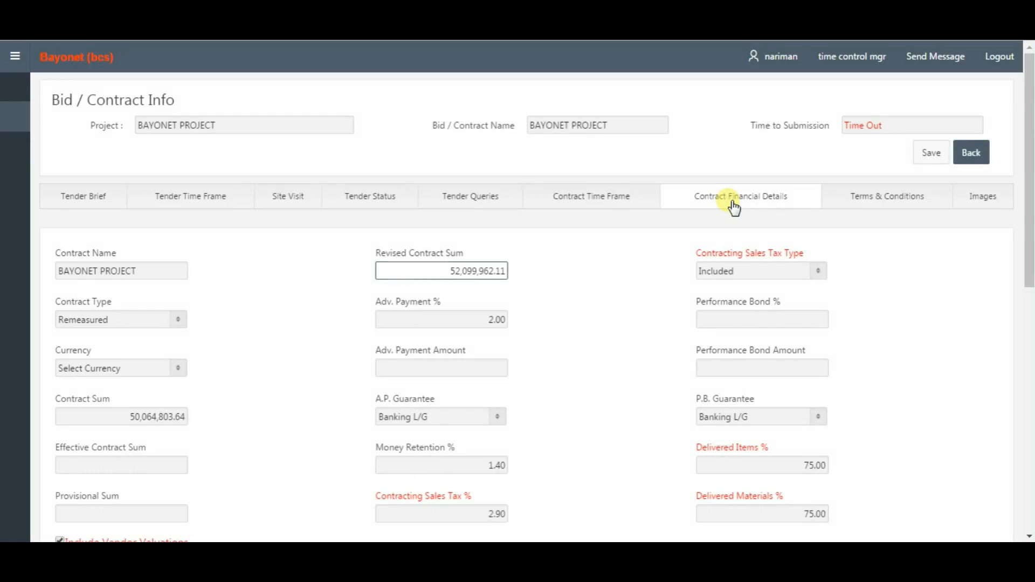
{"action": "scroll", "coordinate": [733, 207], "scroll_direction": "down", "scroll_amount": 4}
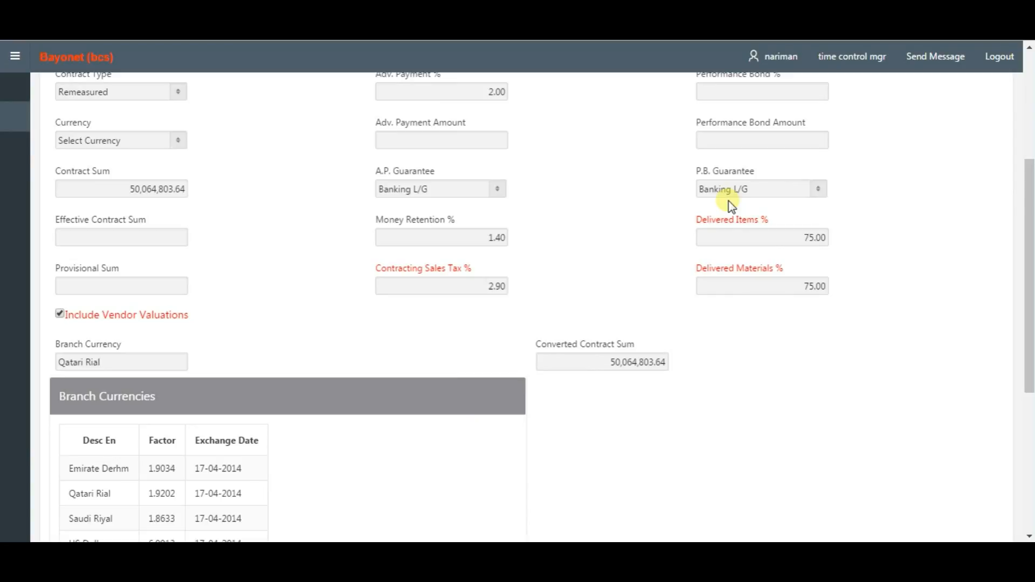
{"action": "scroll", "coordinate": [731, 207], "scroll_direction": "up", "scroll_amount": 4}
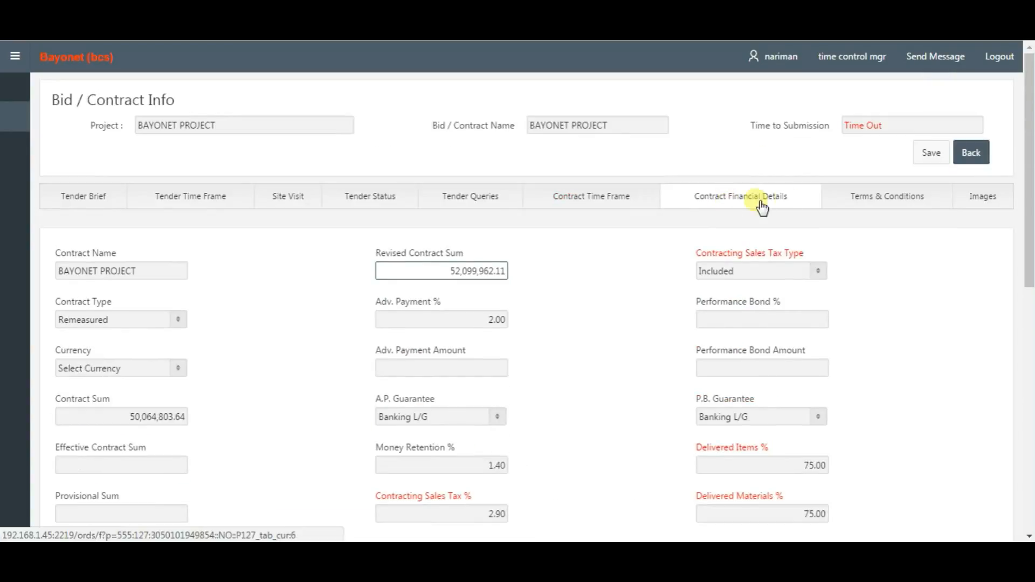
- Read through the contract's terms and conditions, covering the clause names, contents and notes
{"action": "left_click", "coordinate": [878, 200]}
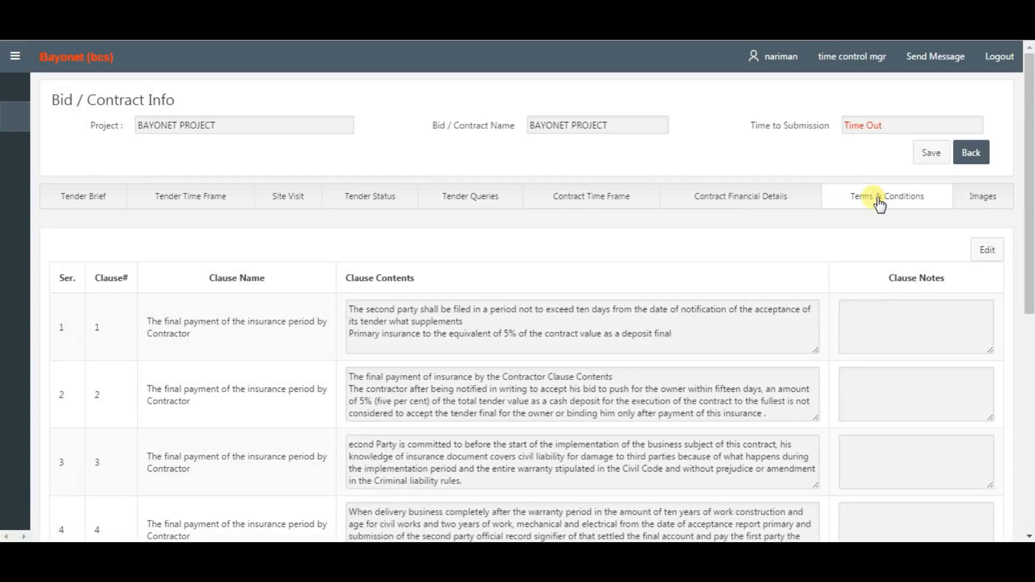
{"action": "scroll", "coordinate": [877, 203], "scroll_direction": "down", "scroll_amount": 5}
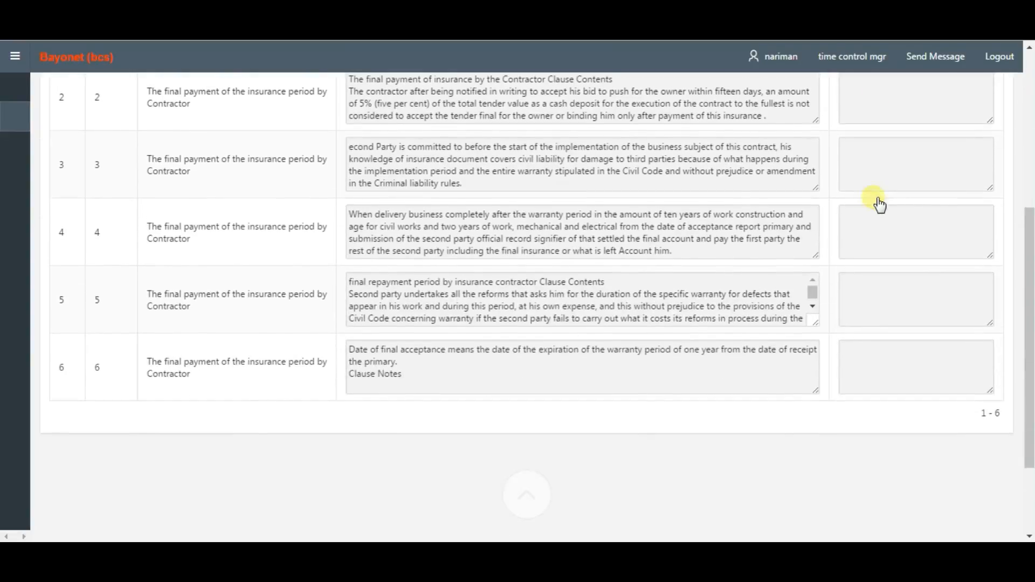
{"action": "scroll", "coordinate": [876, 203], "scroll_direction": "up", "scroll_amount": 2}
{"action": "scroll", "coordinate": [875, 198], "scroll_direction": "up", "scroll_amount": 3}
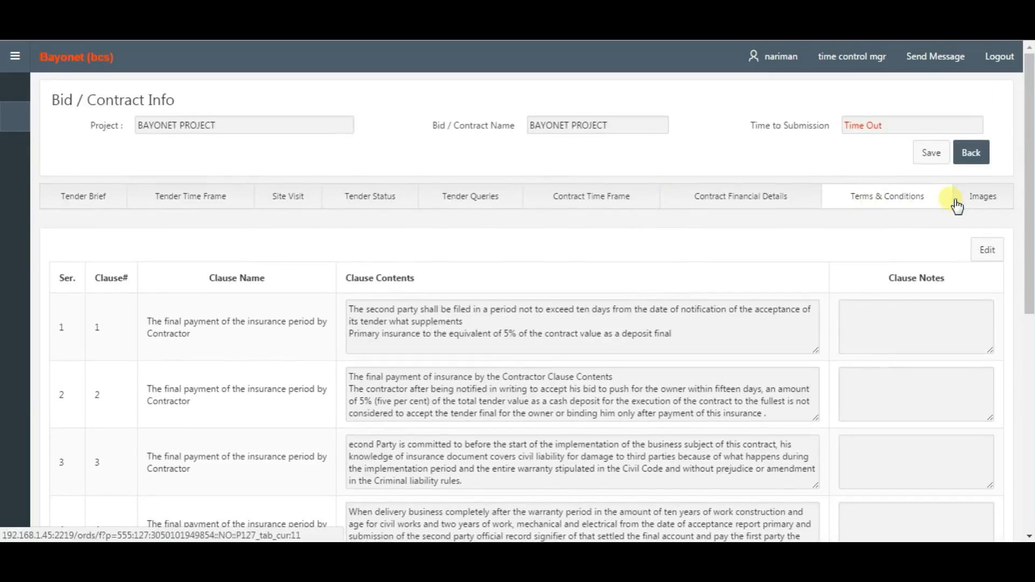
- Examine the contract's images, the image counts per folder type and the image list underneath
{"action": "left_click", "coordinate": [973, 203]}
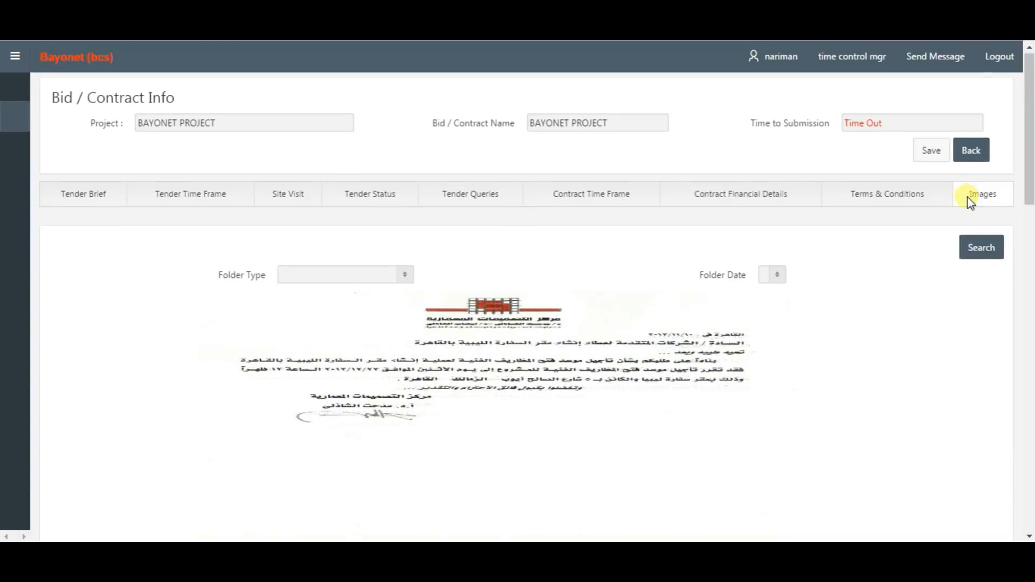
{"action": "scroll", "coordinate": [970, 202], "scroll_direction": "down", "scroll_amount": 4}
{"action": "scroll", "coordinate": [967, 196], "scroll_direction": "down", "scroll_amount": 3}
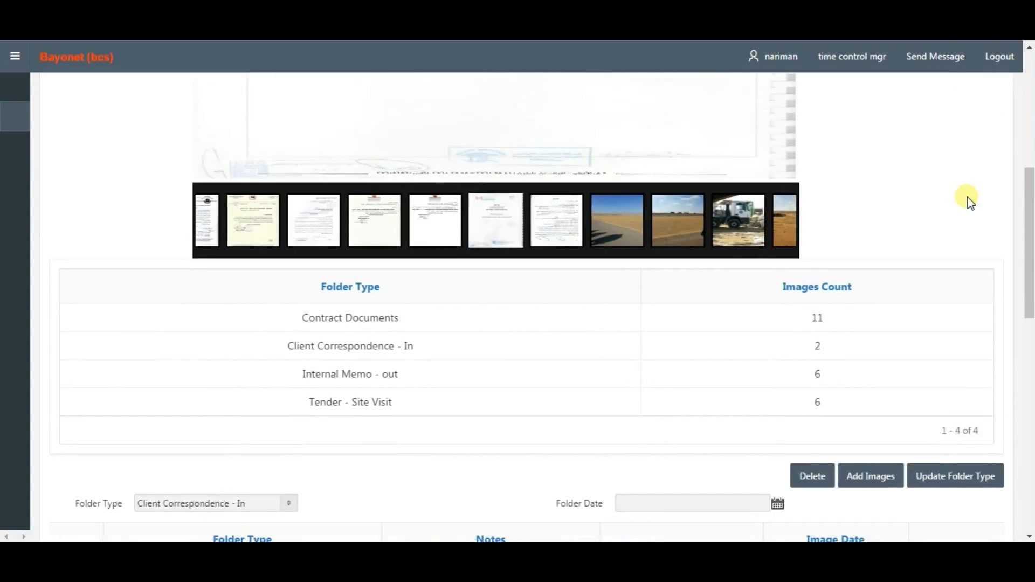
{"action": "scroll", "coordinate": [967, 196], "scroll_direction": "down", "scroll_amount": 5}
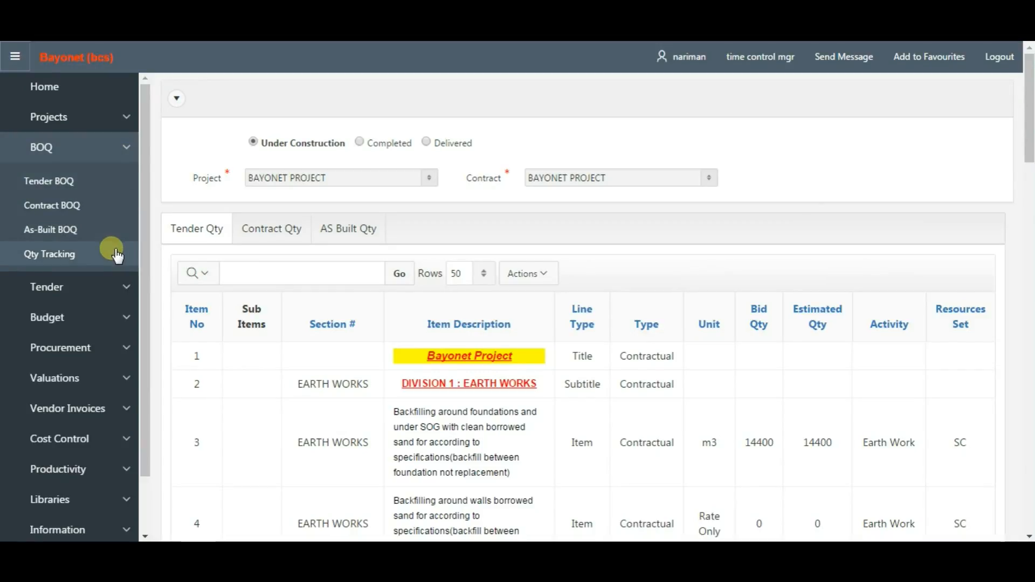
- Collapse the navigation menu and review the Tender Qty items of BAYONET PROJECT in BOQ quantity tracking
{"action": "left_click", "coordinate": [26, 58]}
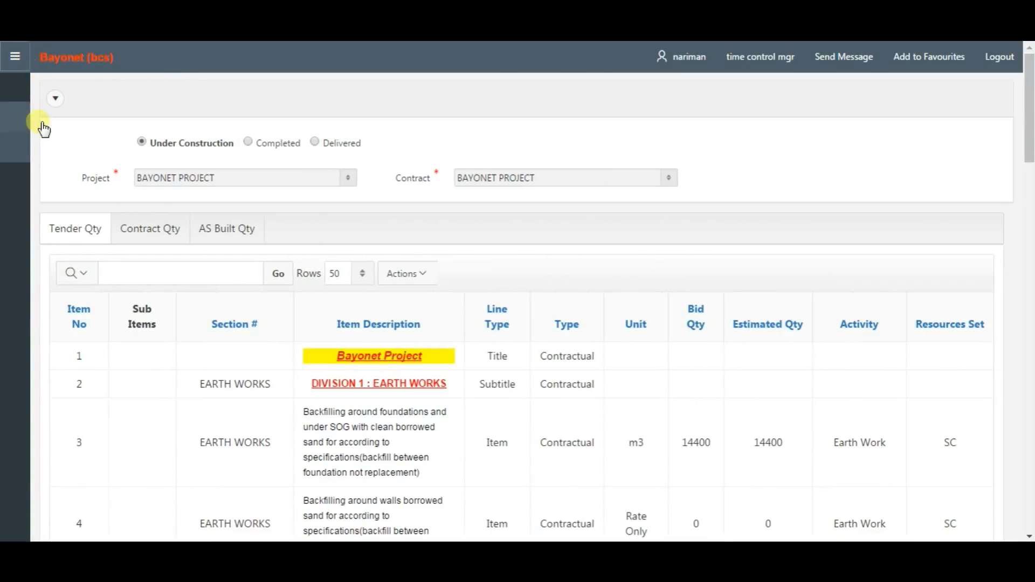
{"action": "scroll", "coordinate": [70, 219], "scroll_direction": "down", "scroll_amount": 3}
{"action": "scroll", "coordinate": [73, 221], "scroll_direction": "down", "scroll_amount": 2}
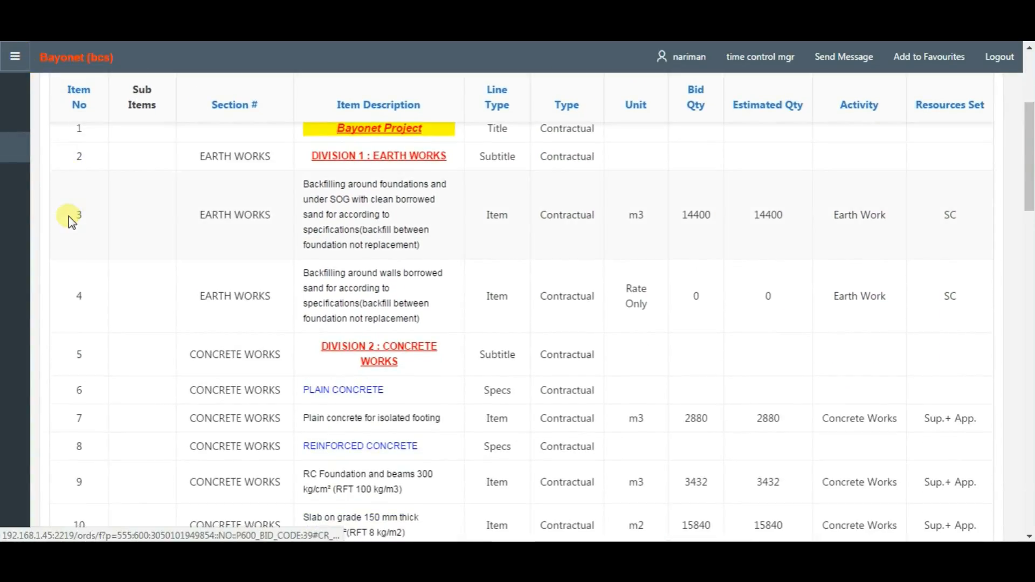
{"action": "scroll", "coordinate": [71, 218], "scroll_direction": "down", "scroll_amount": 4}
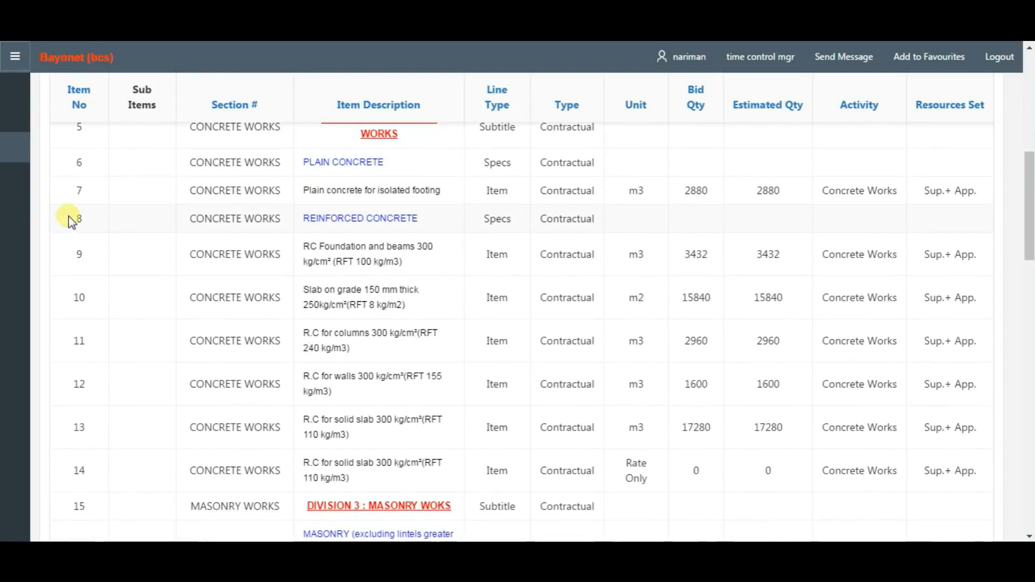
{"action": "scroll", "coordinate": [70, 219], "scroll_direction": "up", "scroll_amount": 9}
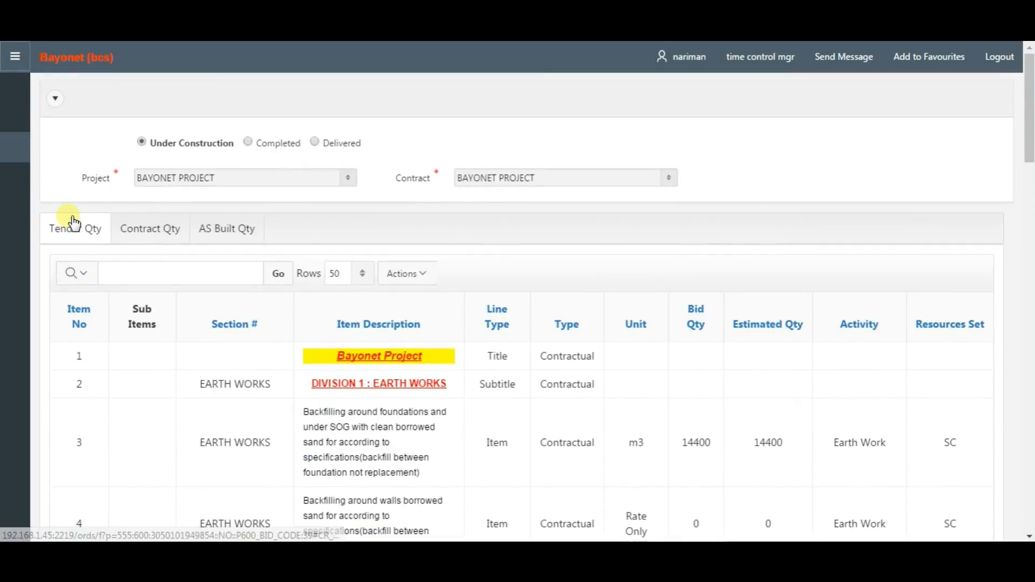
- Review the Contract Qty items of BAYONET PROJECT, comparing bid and contract quantities across the work divisions
{"action": "left_click", "coordinate": [141, 221]}
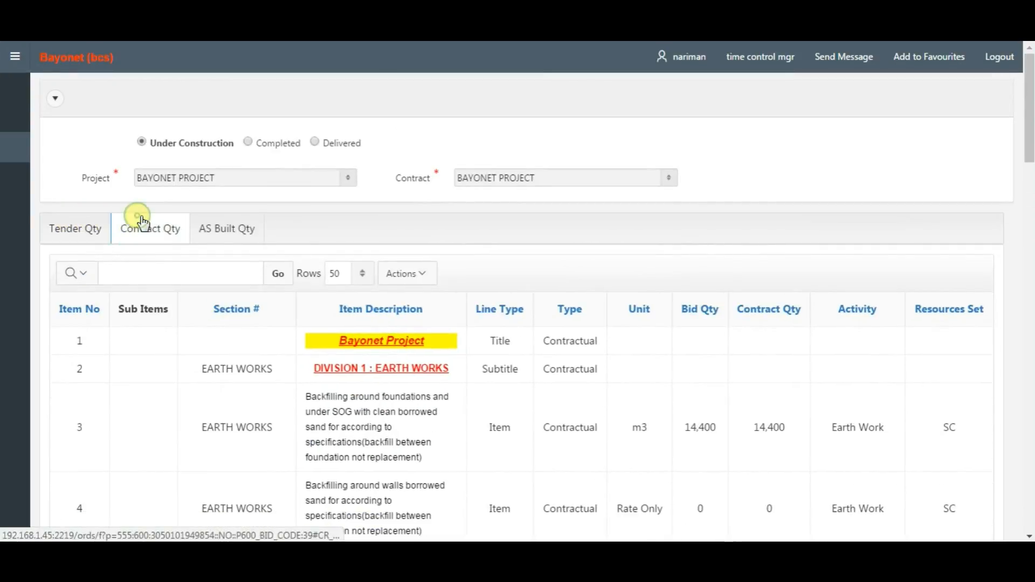
{"action": "scroll", "coordinate": [141, 221], "scroll_direction": "down", "scroll_amount": 4}
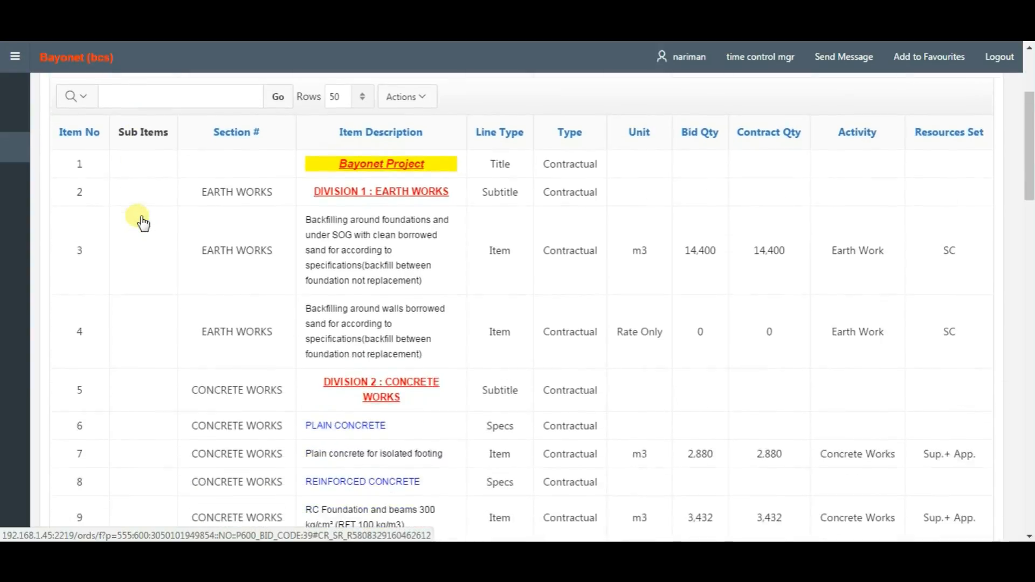
{"action": "scroll", "coordinate": [137, 216], "scroll_direction": "down", "scroll_amount": 7}
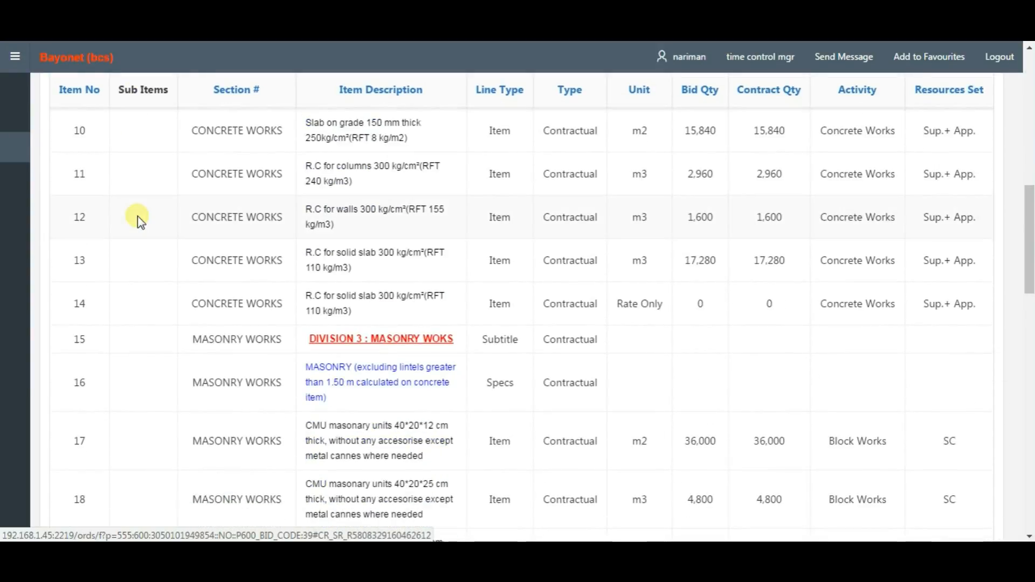
{"action": "scroll", "coordinate": [137, 215], "scroll_direction": "down", "scroll_amount": 3}
{"action": "scroll", "coordinate": [137, 216], "scroll_direction": "up", "scroll_amount": 8}
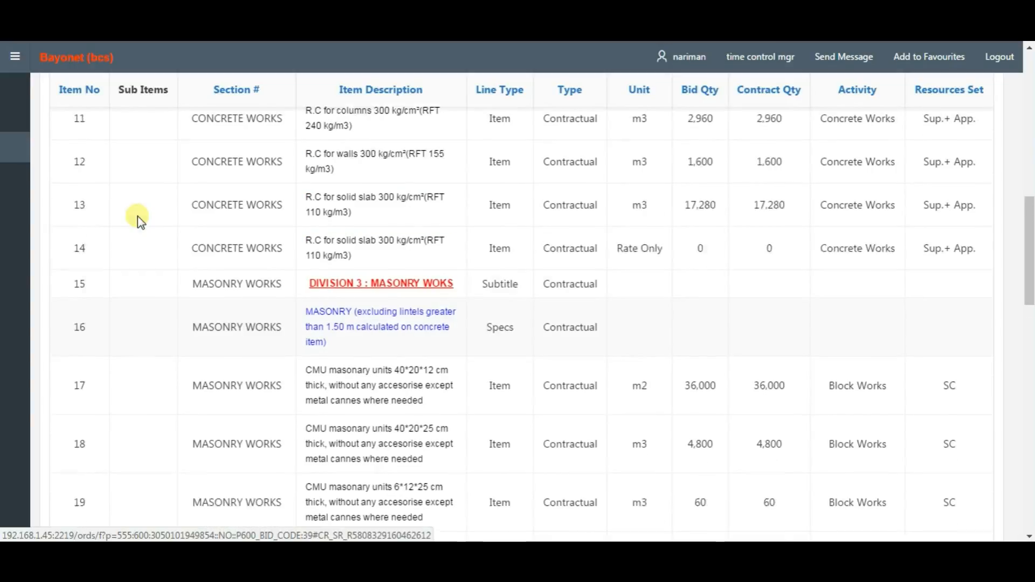
{"action": "scroll", "coordinate": [137, 215], "scroll_direction": "up", "scroll_amount": 6}
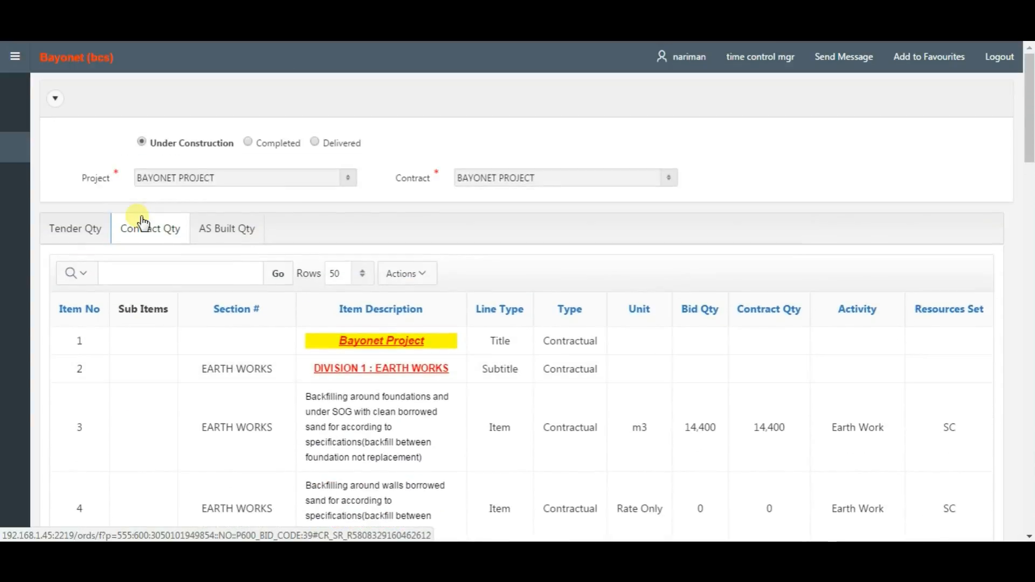
- Review the As-Built Qty items of BAYONET PROJECT, comparing contract and as-built quantities across the work divisions
{"action": "left_click", "coordinate": [225, 226]}
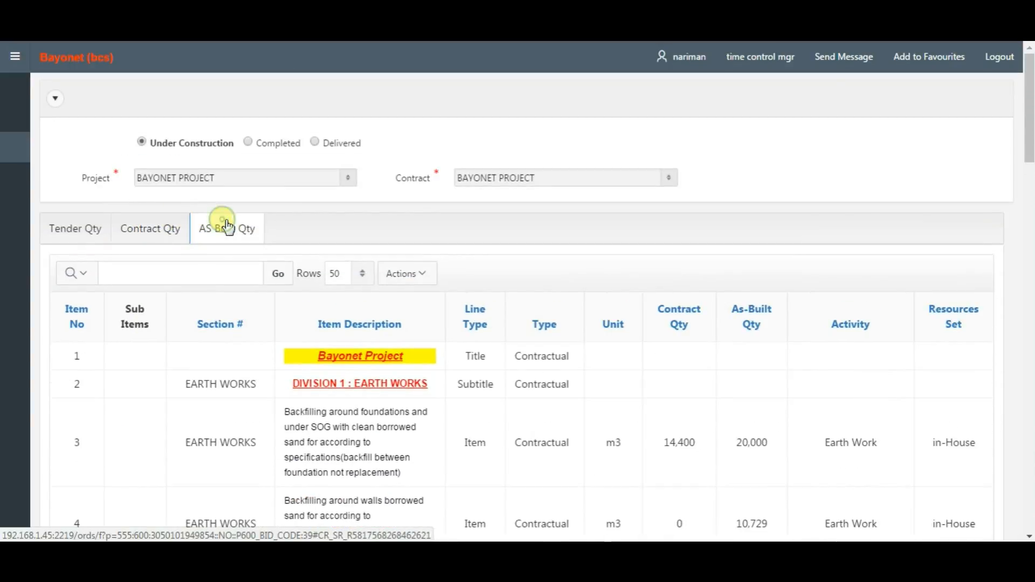
{"action": "scroll", "coordinate": [225, 224], "scroll_direction": "down", "scroll_amount": 4}
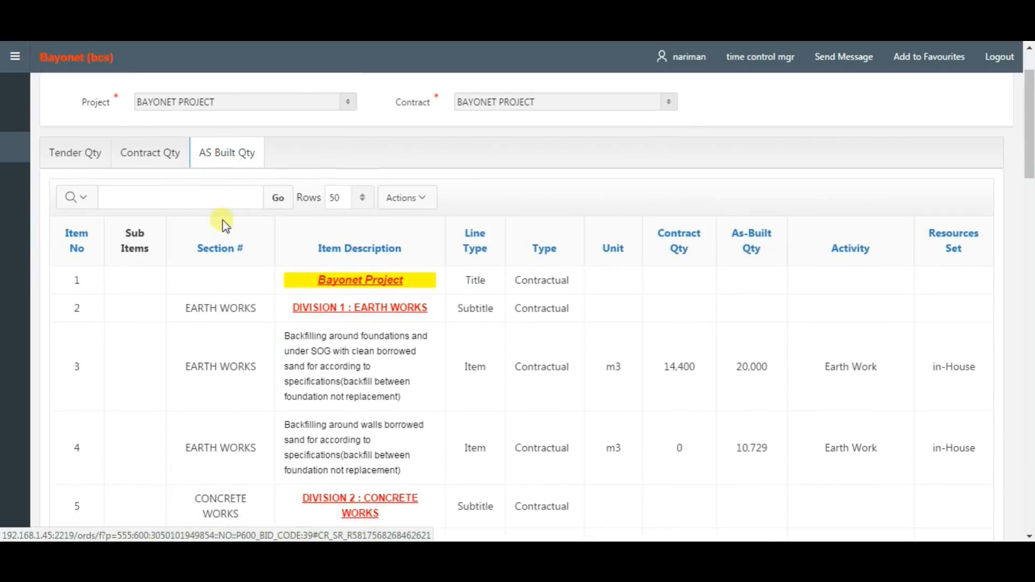
{"action": "scroll", "coordinate": [231, 227], "scroll_direction": "down", "scroll_amount": 10}
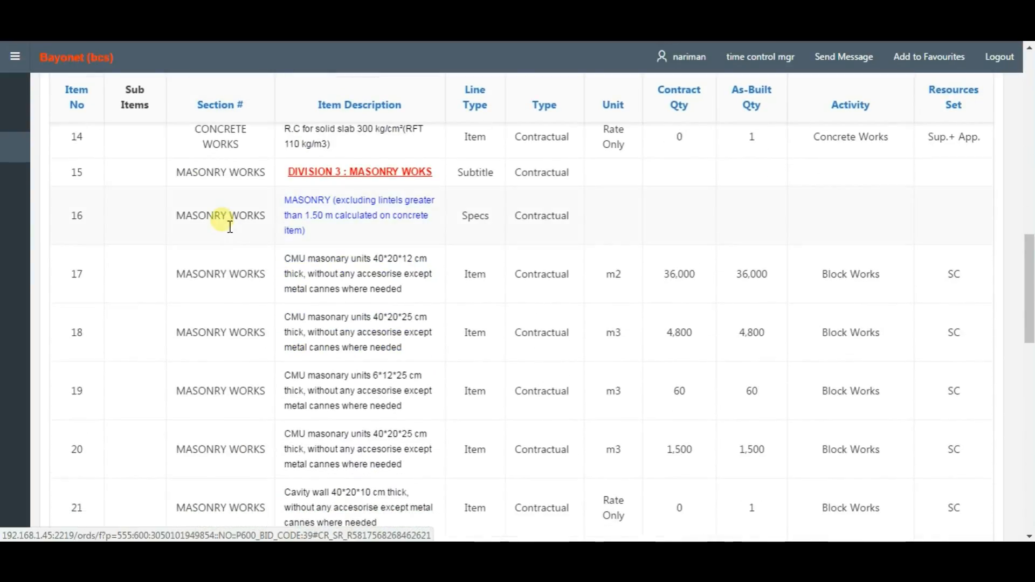
{"action": "scroll", "coordinate": [230, 226], "scroll_direction": "up", "scroll_amount": 10}
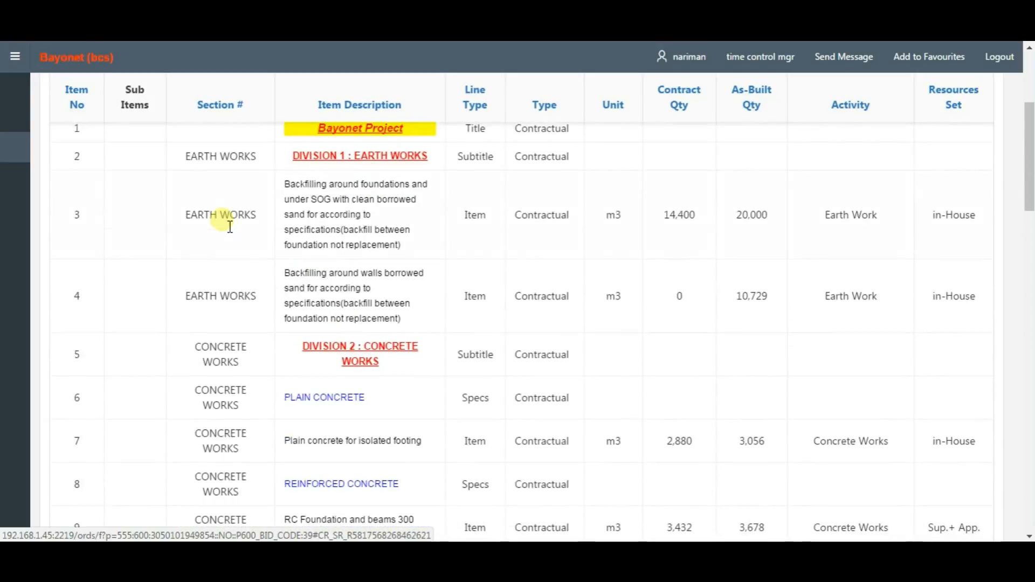
{"action": "scroll", "coordinate": [230, 227], "scroll_direction": "up", "scroll_amount": 5}
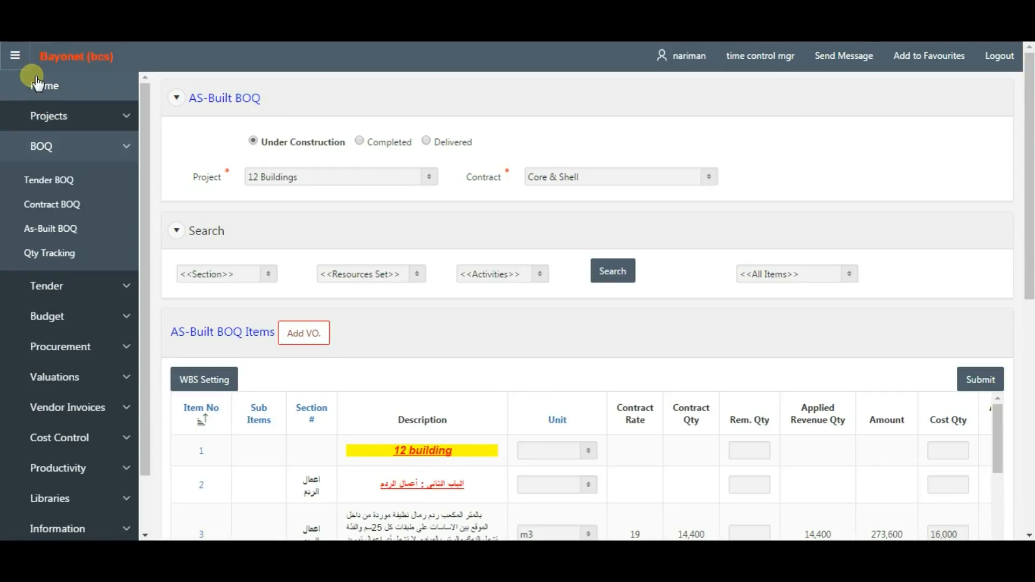
- Collapse the navigation menu, open the WBS setting from the As-Built BOQ, and show the BAYONET contract's WBS details
{"action": "left_click", "coordinate": [15, 55]}
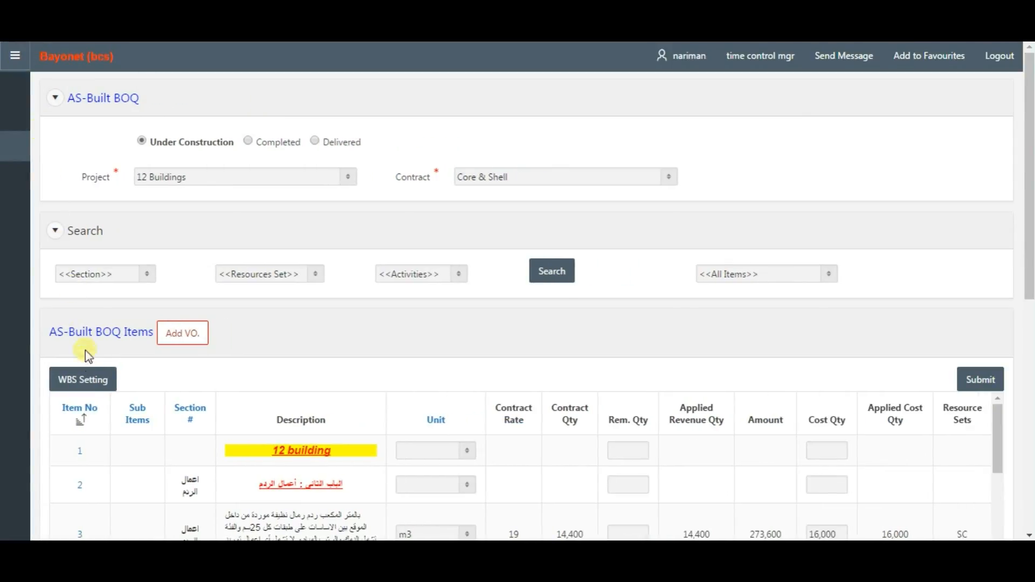
{"action": "left_click", "coordinate": [86, 381]}
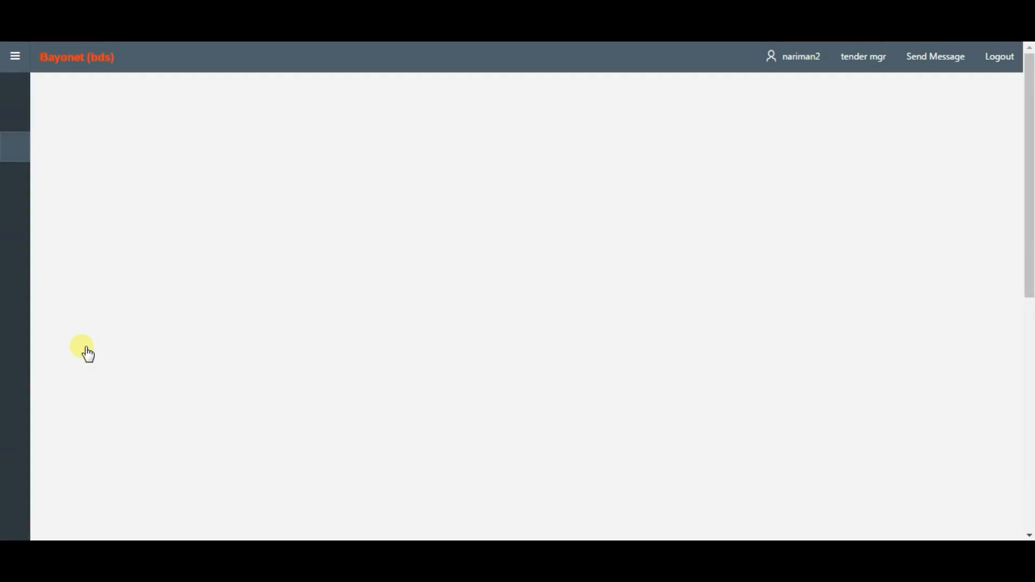
{"action": "left_click", "coordinate": [115, 200]}
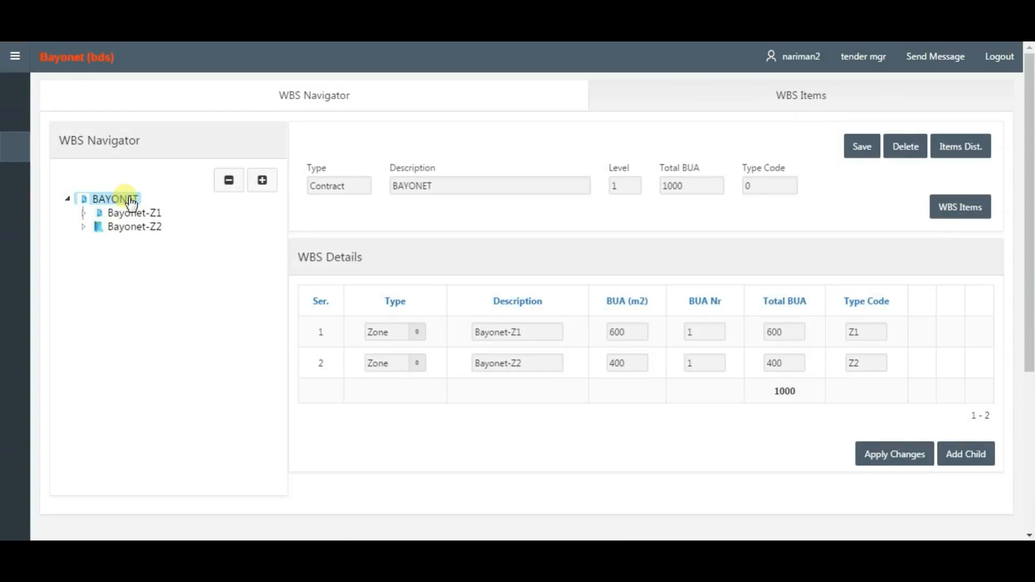
- Expand the full BAYONET WBS tree and display the details of Block1 under Bayonet-Z1
{"action": "left_click", "coordinate": [262, 181]}
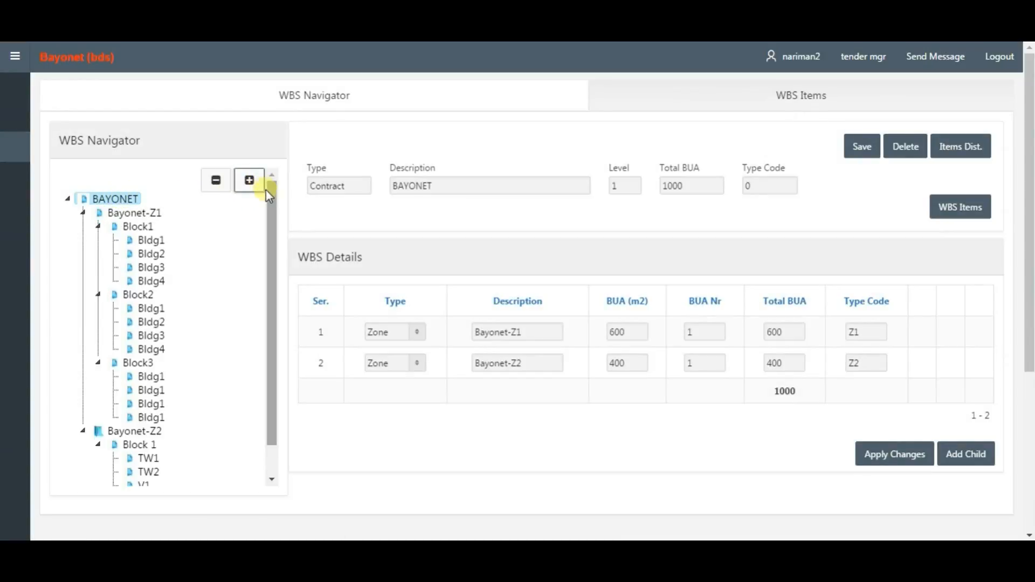
{"action": "mouse_move", "coordinate": [270, 202]}
{"action": "left_mouse_down"}
{"action": "mouse_move", "coordinate": [266, 241]}
{"action": "mouse_move", "coordinate": [268, 183]}
{"action": "left_mouse_up"}
{"action": "left_click", "coordinate": [138, 227]}
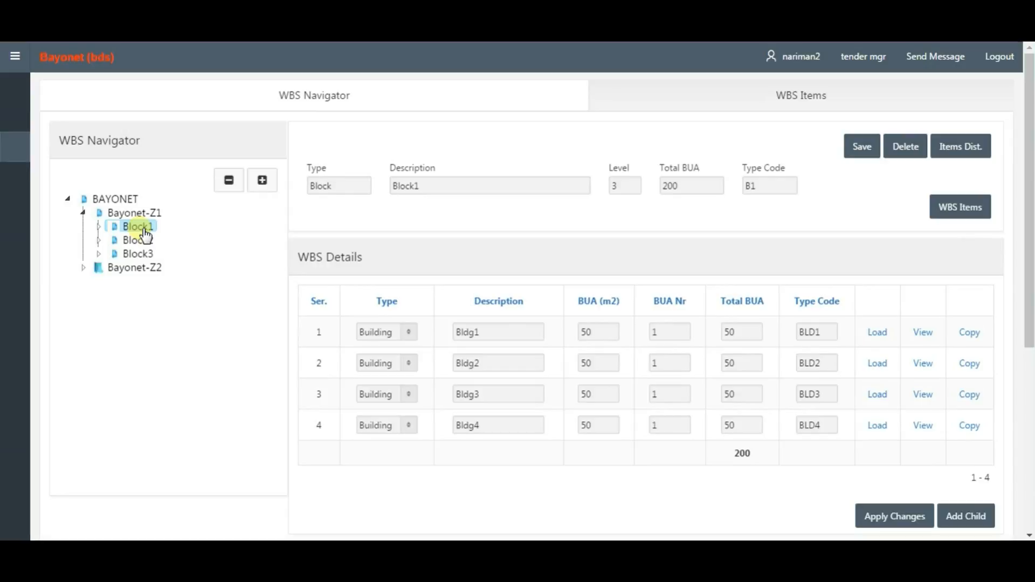
- View the code items and applied quantities of Bldg1 under Block1, and close the Contract WBS window
{"action": "left_click", "coordinate": [922, 333]}
{"action": "scroll", "coordinate": [923, 336], "scroll_direction": "down", "scroll_amount": 5}
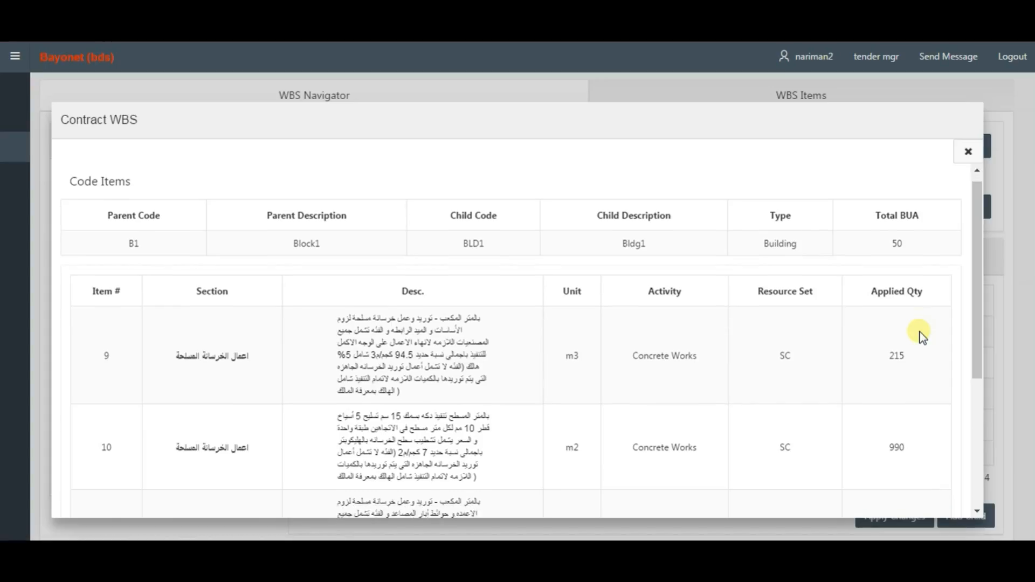
{"action": "scroll", "coordinate": [922, 335], "scroll_direction": "up", "scroll_amount": 3}
{"action": "scroll", "coordinate": [923, 336], "scroll_direction": "up", "scroll_amount": 3}
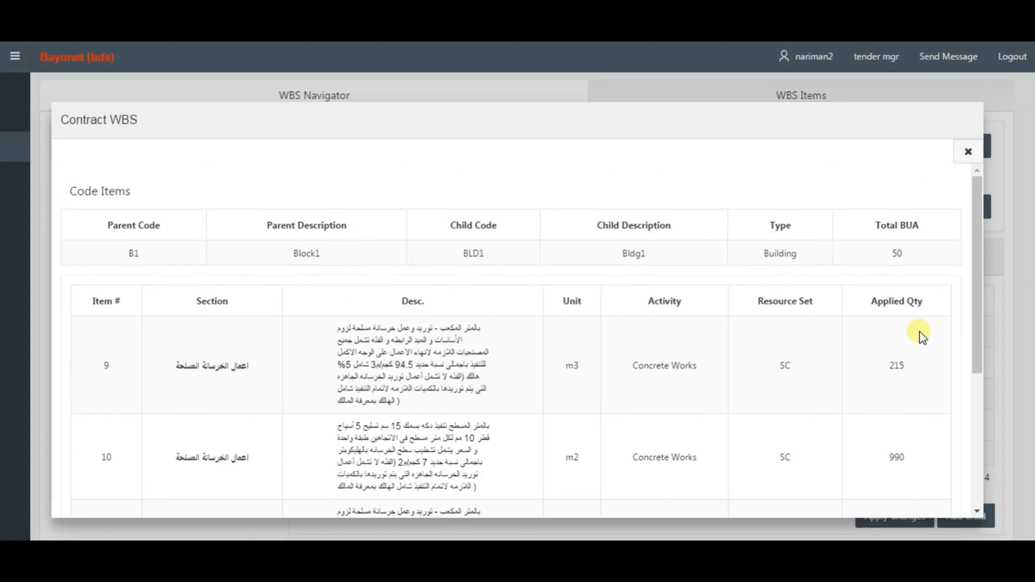
{"action": "left_click", "coordinate": [967, 153]}
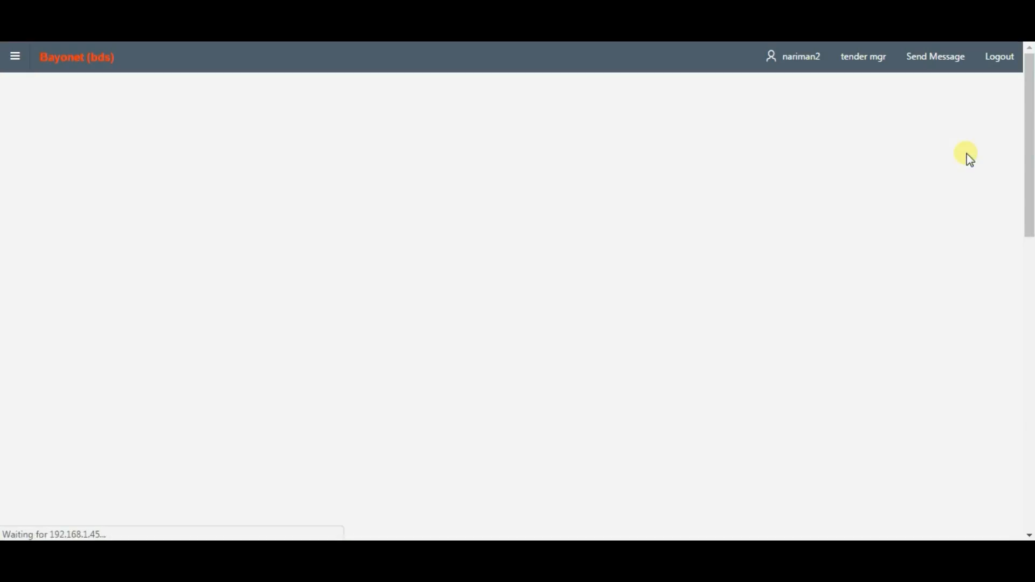
- Review the WBS items of Block1 and the project's WBS item quantities broken down by building
{"action": "left_click", "coordinate": [968, 210]}
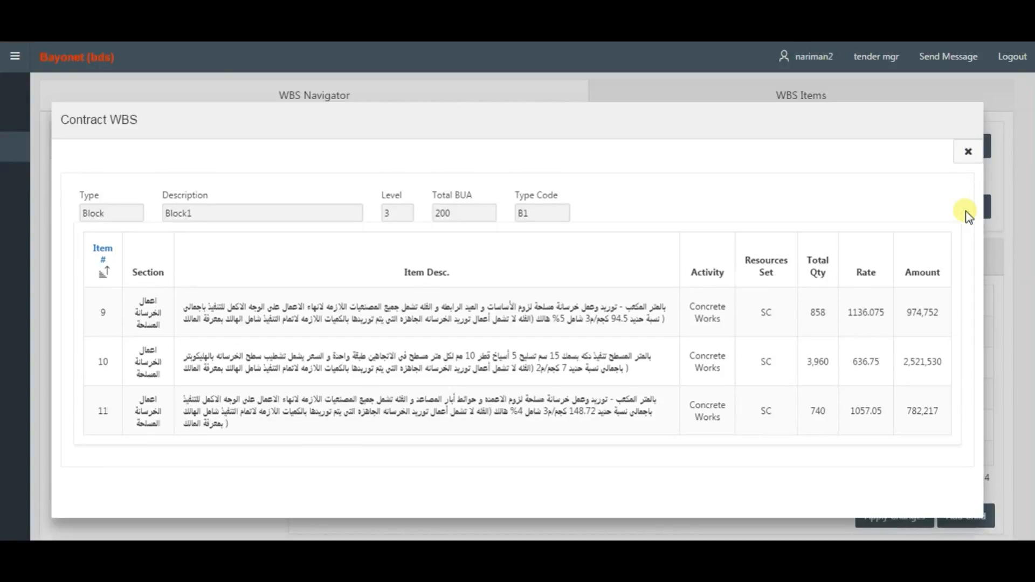
{"action": "left_click", "coordinate": [968, 152]}
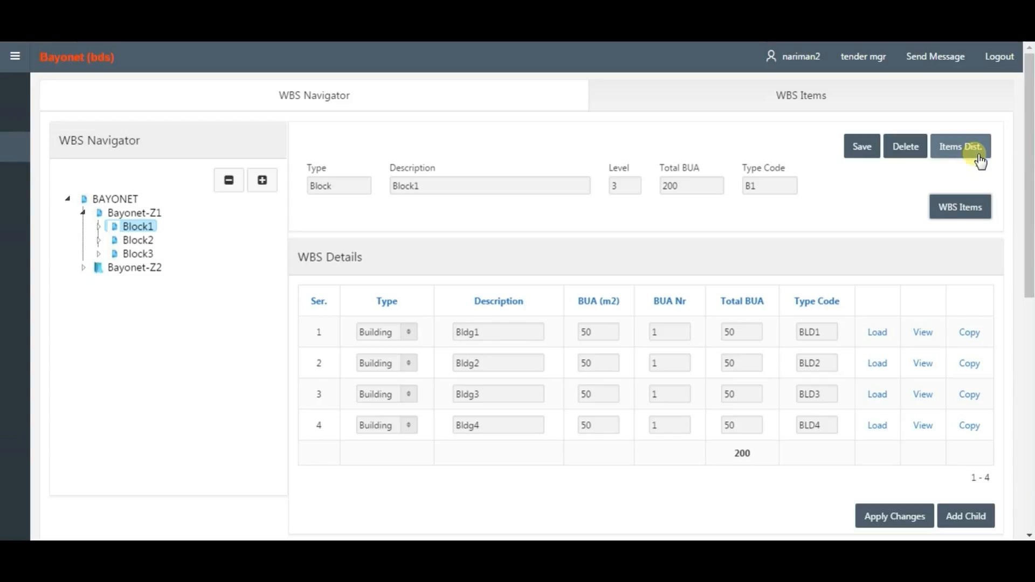
{"action": "left_click", "coordinate": [821, 103]}
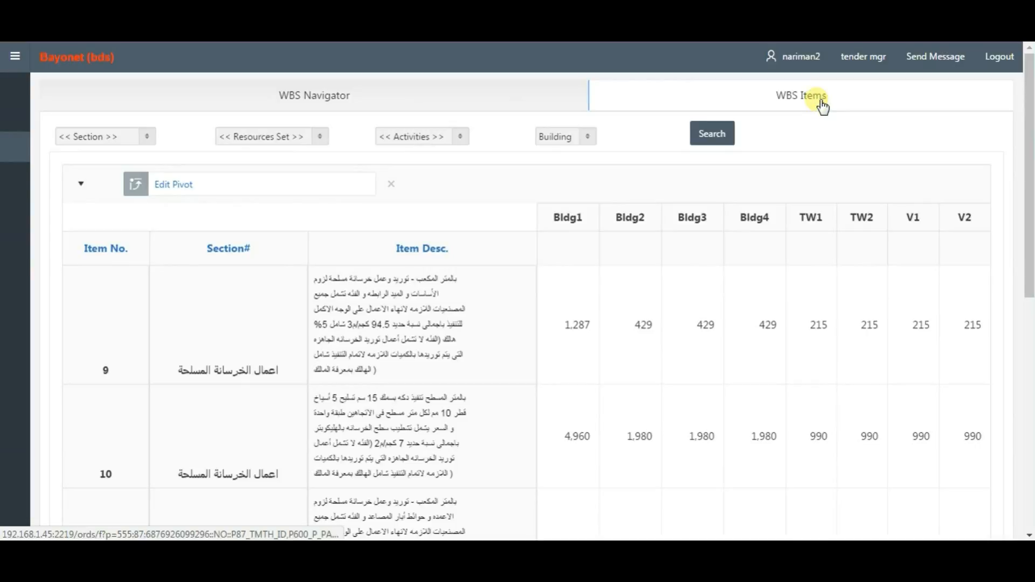
{"action": "scroll", "coordinate": [818, 177], "scroll_direction": "down", "scroll_amount": 5}
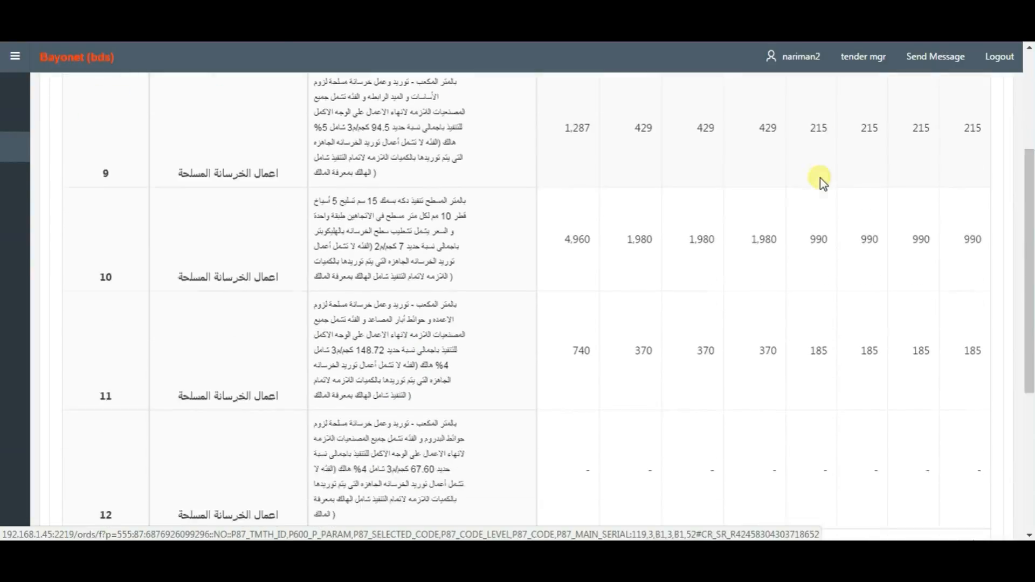
{"action": "scroll", "coordinate": [820, 180], "scroll_direction": "up", "scroll_amount": 5}
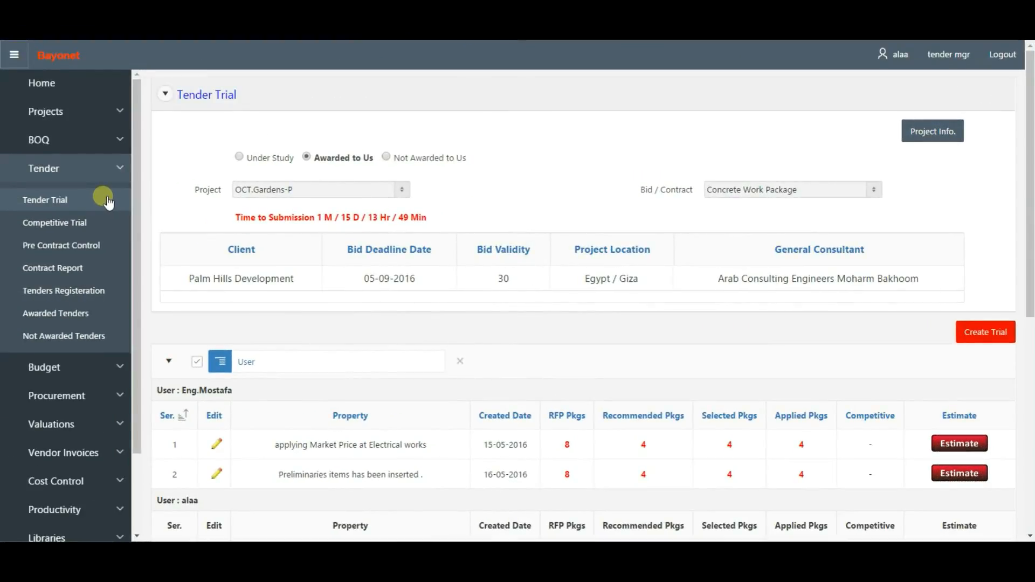
- Collapse the navigation menu and the Tender Trial section of the OCT.Gardens-P project
{"action": "left_click", "coordinate": [14, 57]}
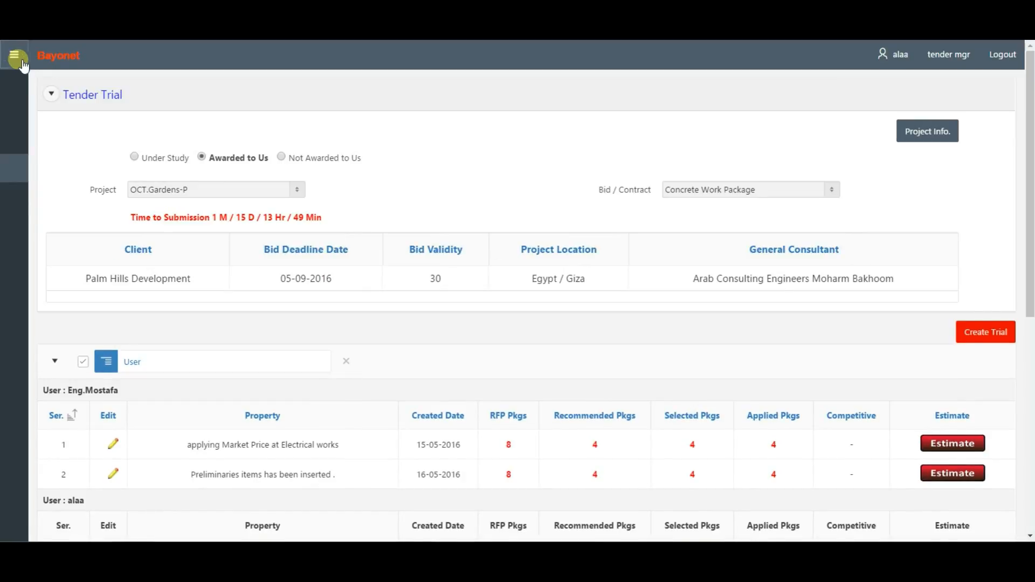
{"action": "left_click", "coordinate": [52, 94]}
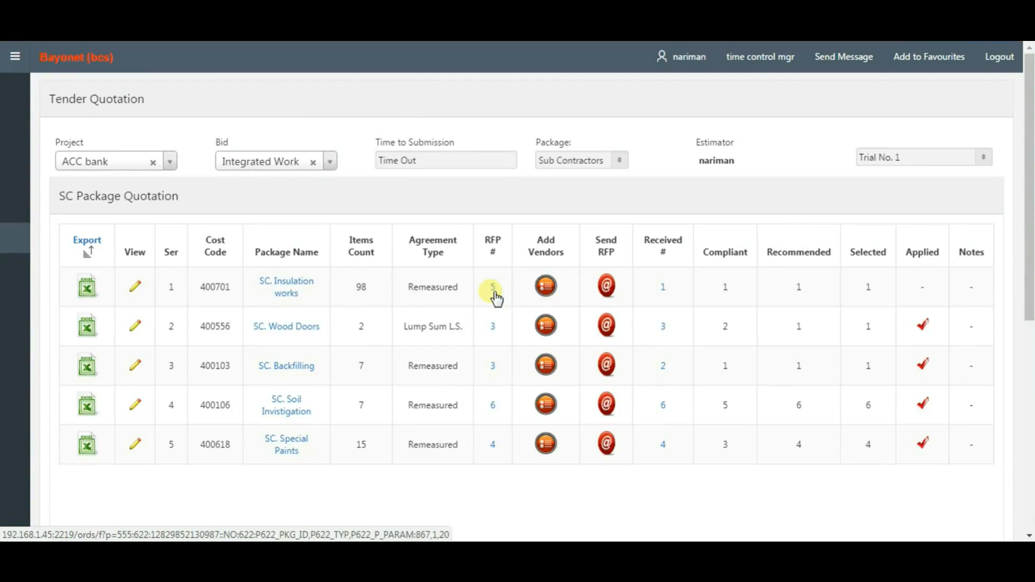
- Show the RFP vendors of the SC. Insulation works package, and add the first four listed vendors, including the three A- Build entries
{"action": "left_click", "coordinate": [493, 292]}
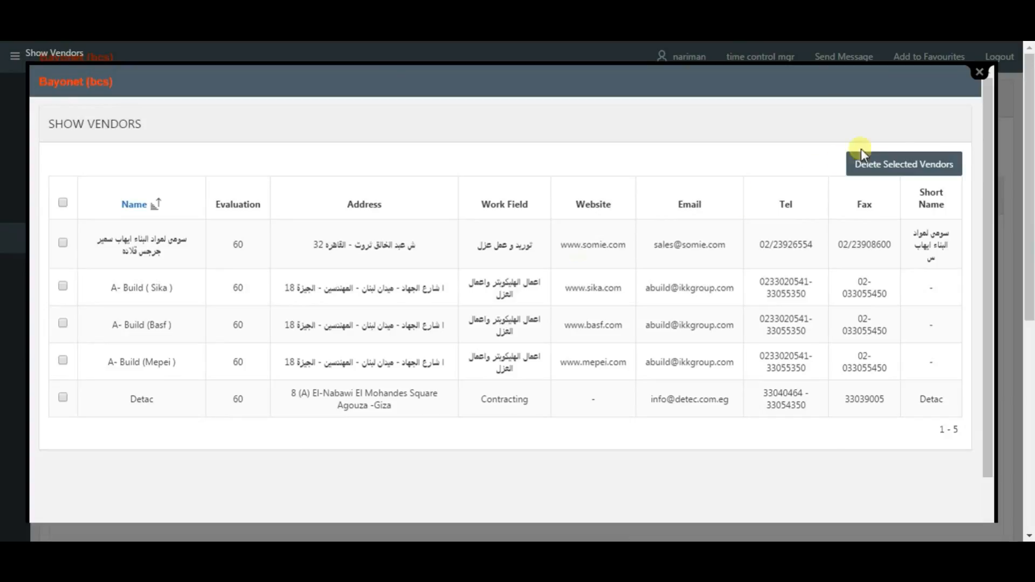
{"action": "left_click", "coordinate": [978, 72]}
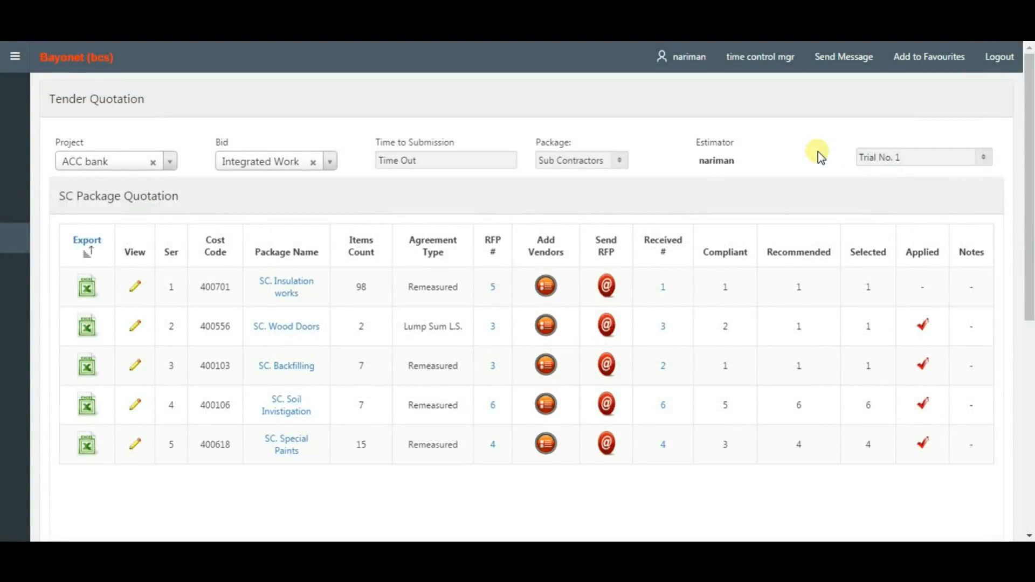
{"action": "left_click", "coordinate": [547, 291]}
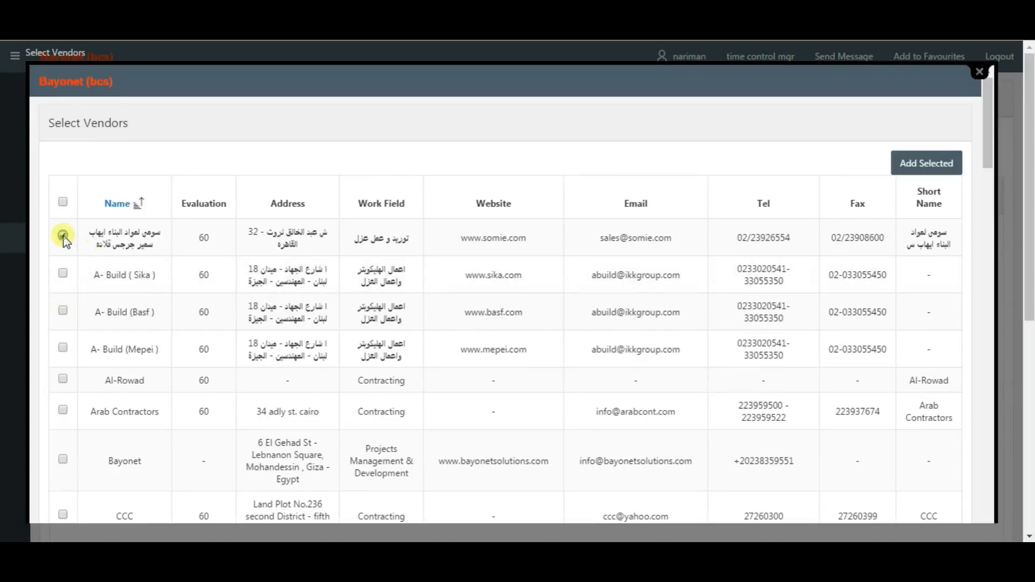
{"action": "left_click", "coordinate": [63, 273]}
{"action": "left_click", "coordinate": [62, 347]}
{"action": "left_click", "coordinate": [926, 164]}
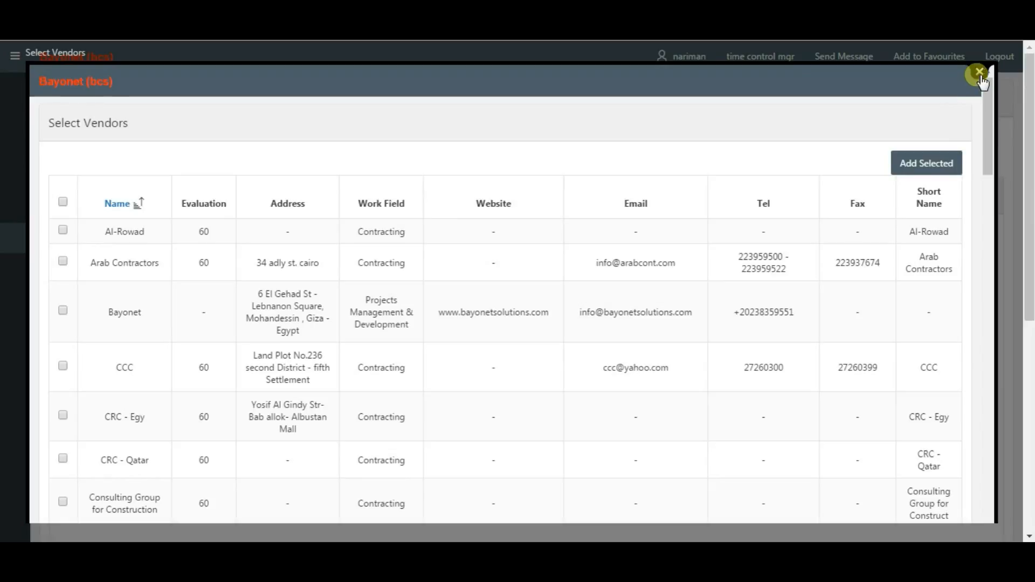
{"action": "left_click", "coordinate": [979, 72]}
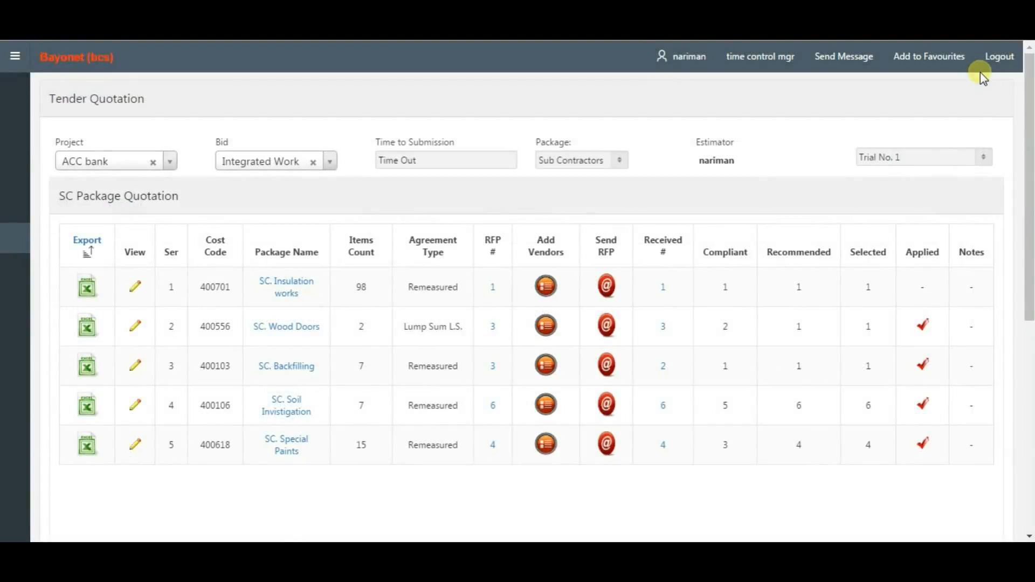
- Prepare the SC. Insulation works RFP with the Tender Quotation - Remeasured form text and review the email and link vendor lists
{"action": "left_click", "coordinate": [608, 286]}
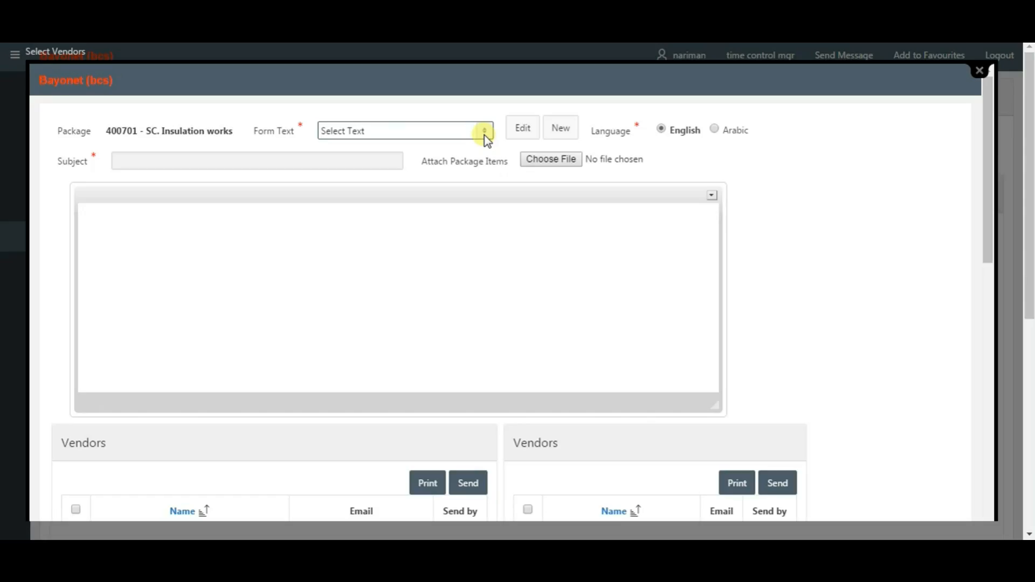
{"action": "left_click", "coordinate": [484, 134]}
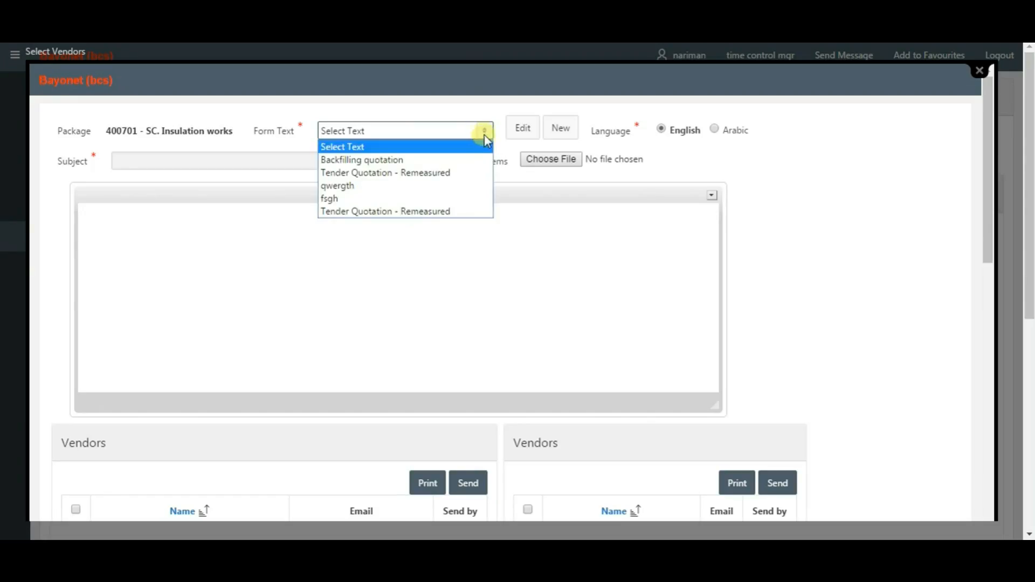
{"action": "left_click", "coordinate": [484, 210]}
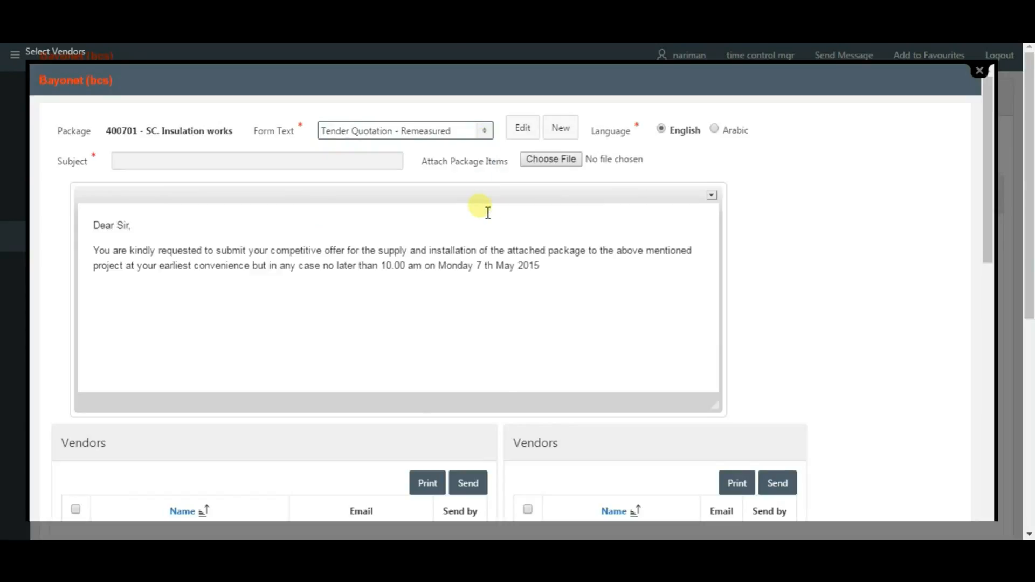
{"action": "scroll", "coordinate": [488, 213], "scroll_direction": "down", "scroll_amount": 5}
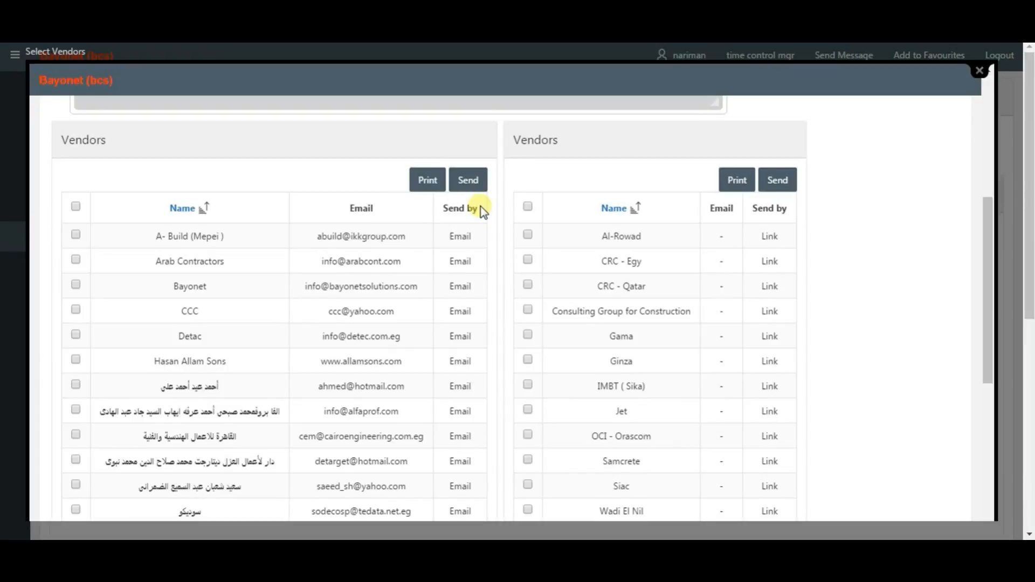
{"action": "scroll", "coordinate": [484, 210], "scroll_direction": "up", "scroll_amount": 5}
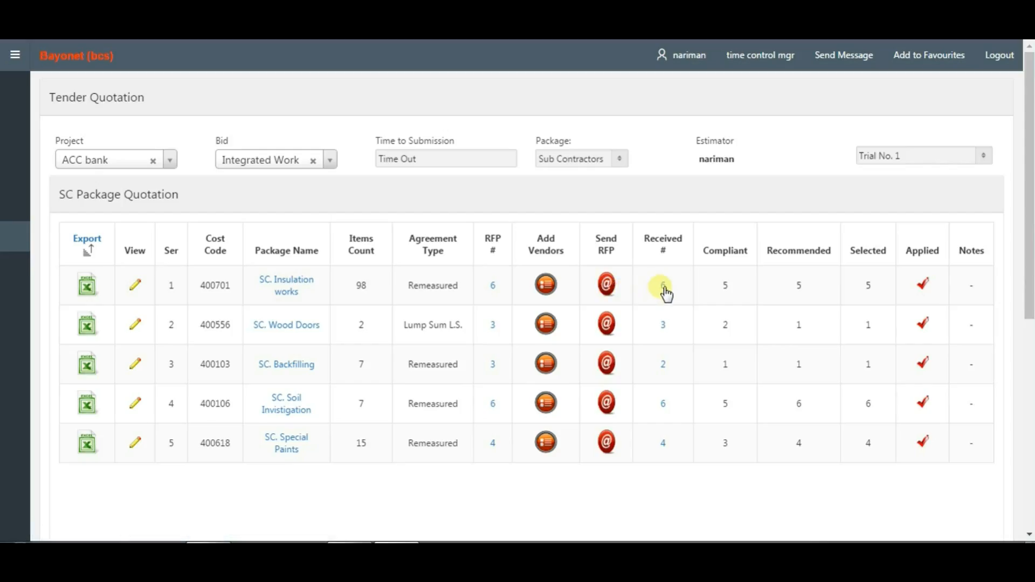
- Review the vendors with received offers for SC. Insulation works, and examine Detac's offer details including the adjustment type and base amount options
{"action": "left_click", "coordinate": [661, 286]}
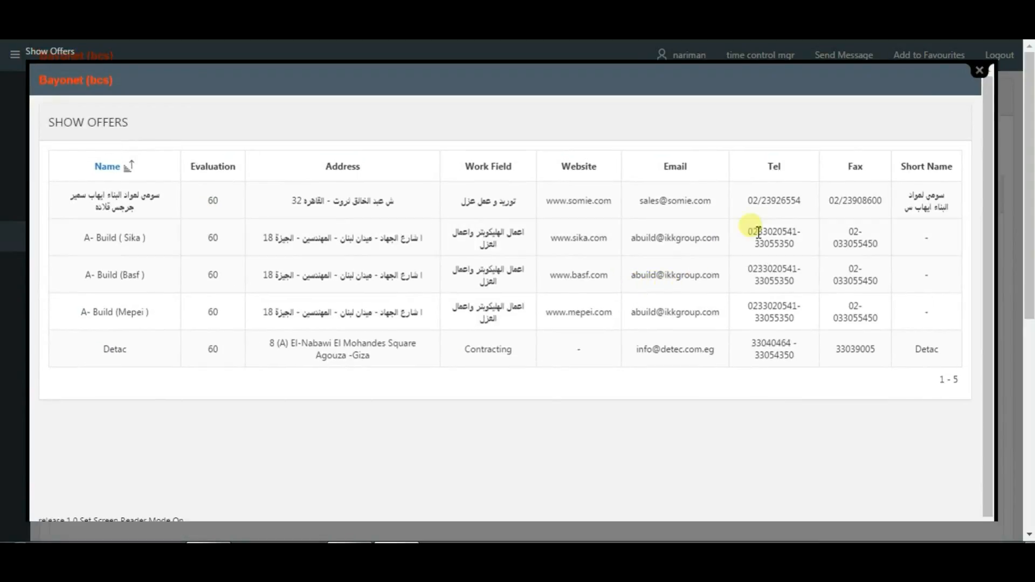
{"action": "left_click", "coordinate": [980, 70]}
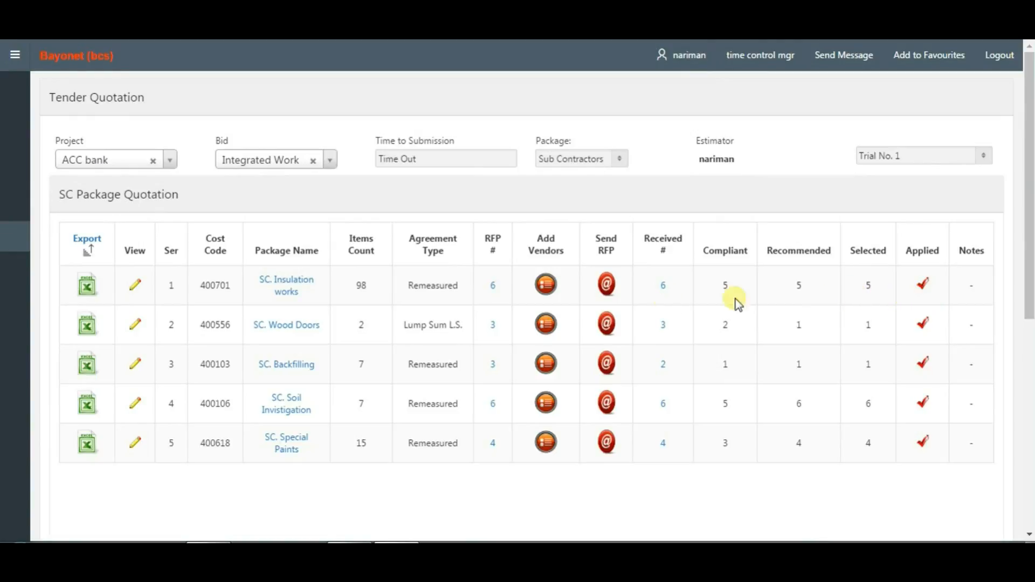
{"action": "left_click", "coordinate": [136, 290]}
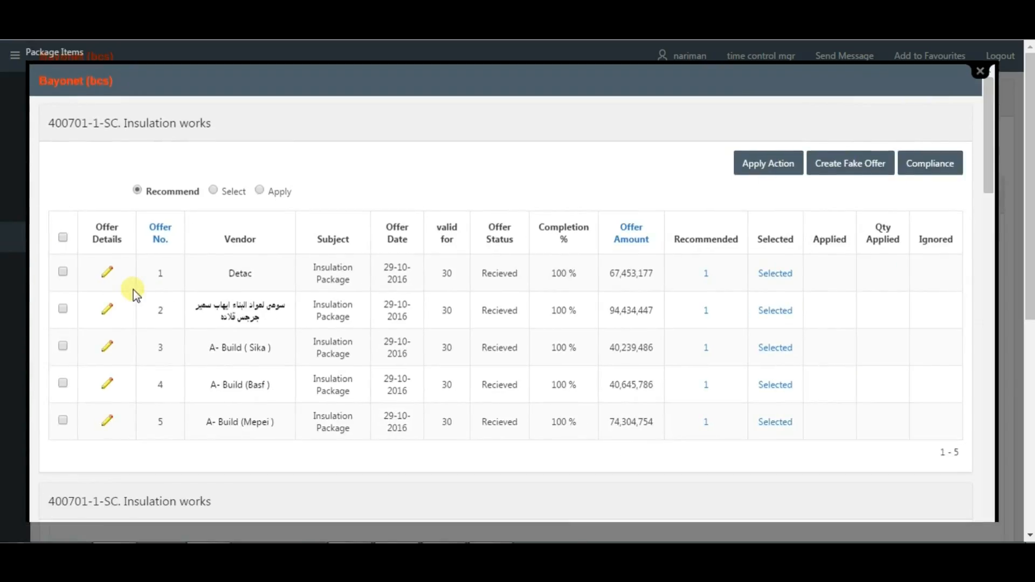
{"action": "left_click", "coordinate": [112, 270]}
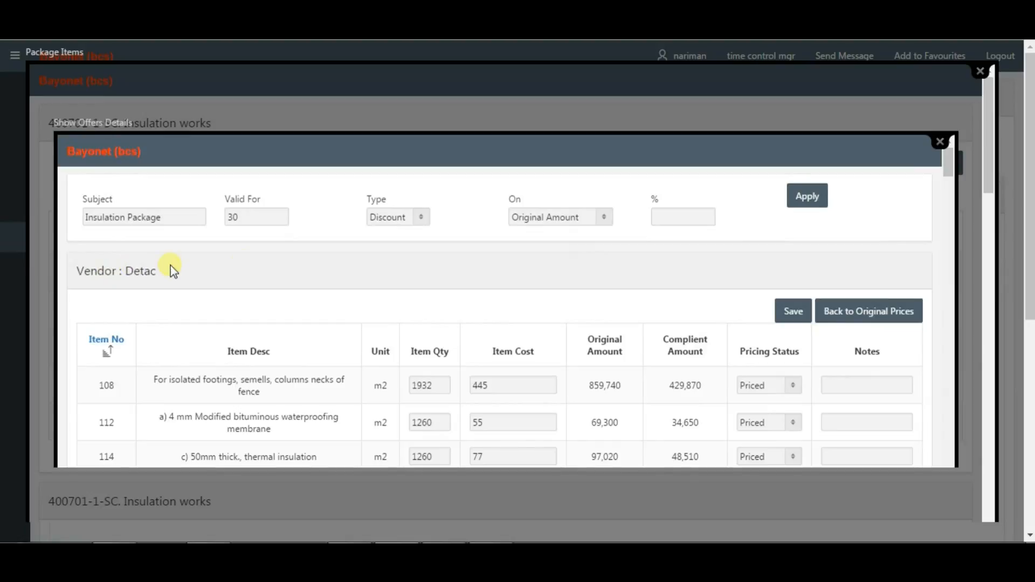
{"action": "left_click", "coordinate": [421, 219]}
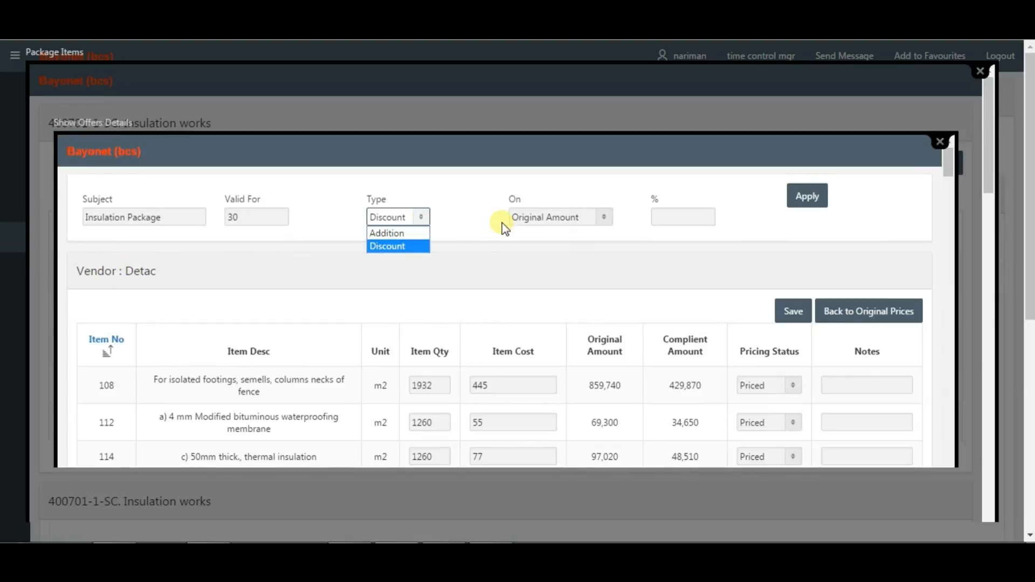
{"action": "left_click", "coordinate": [597, 216]}
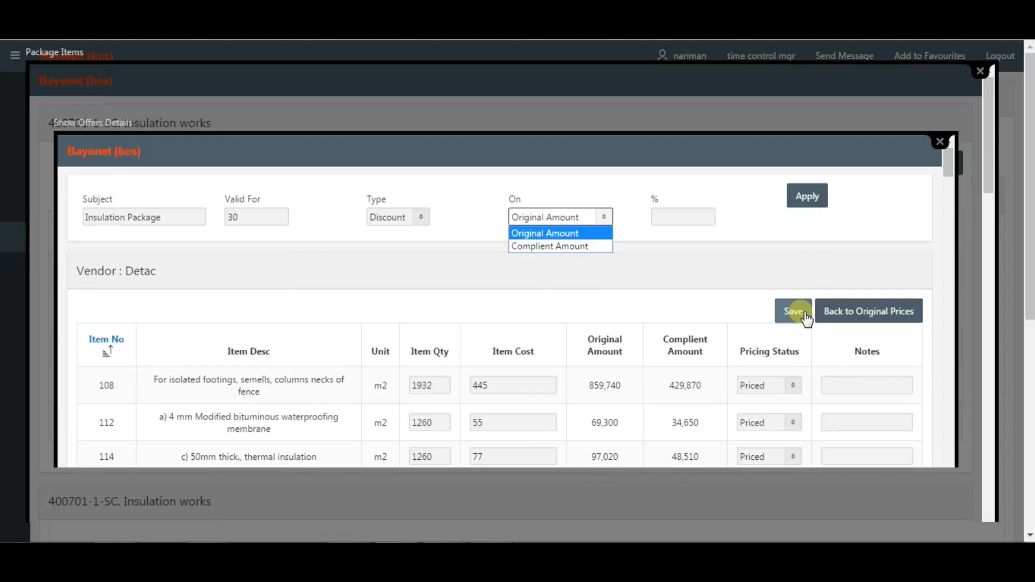
{"action": "left_click", "coordinate": [939, 143]}
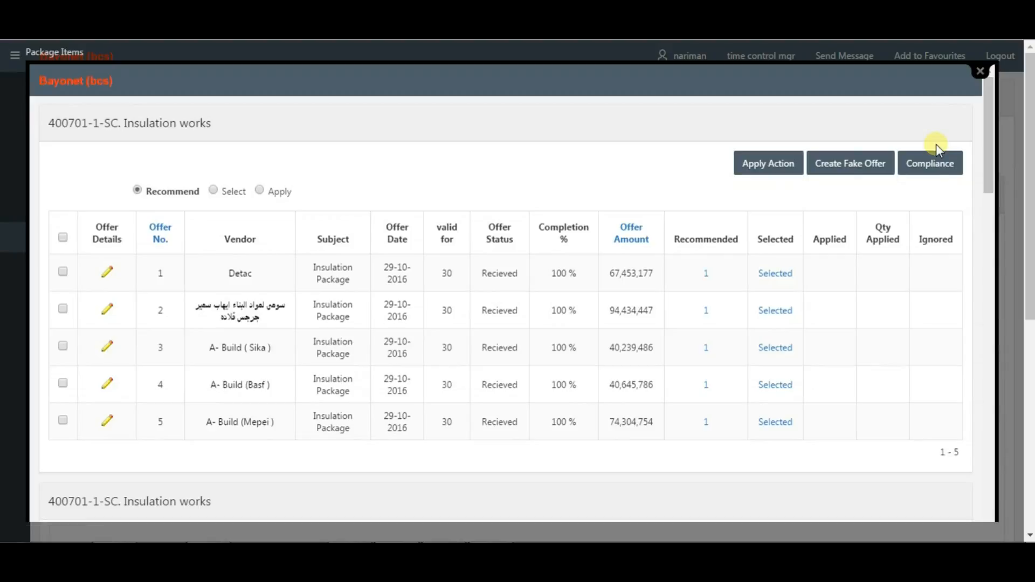
- Examine the compliance table and comply types for the SC. Insulation works offers
{"action": "left_click", "coordinate": [930, 168]}
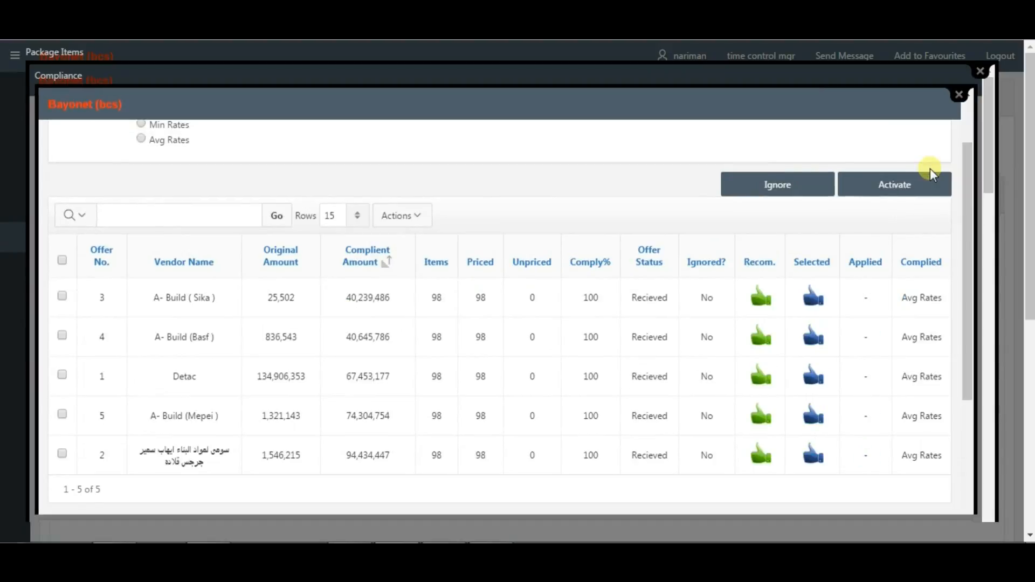
{"action": "scroll", "coordinate": [698, 176], "scroll_direction": "up", "scroll_amount": 2}
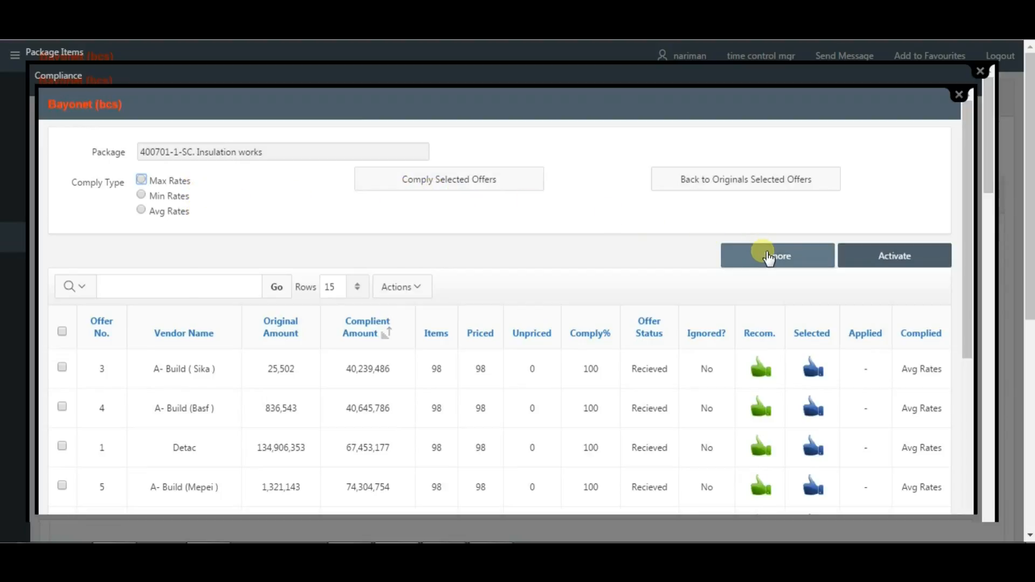
{"action": "left_click", "coordinate": [958, 95]}
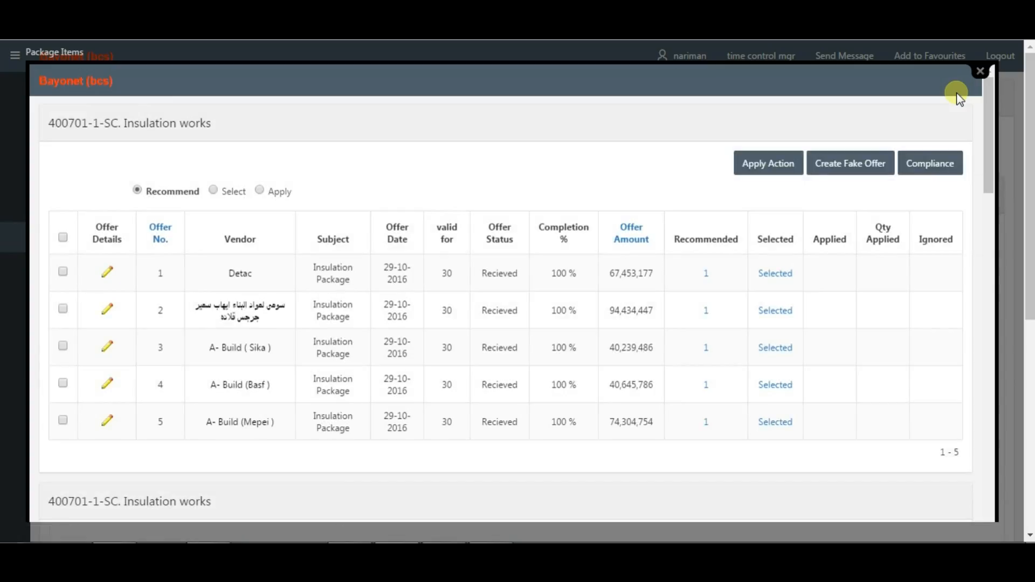
- Create a fake offer for the SC. Insulation works package using the Min prices method
{"action": "left_click", "coordinate": [843, 159]}
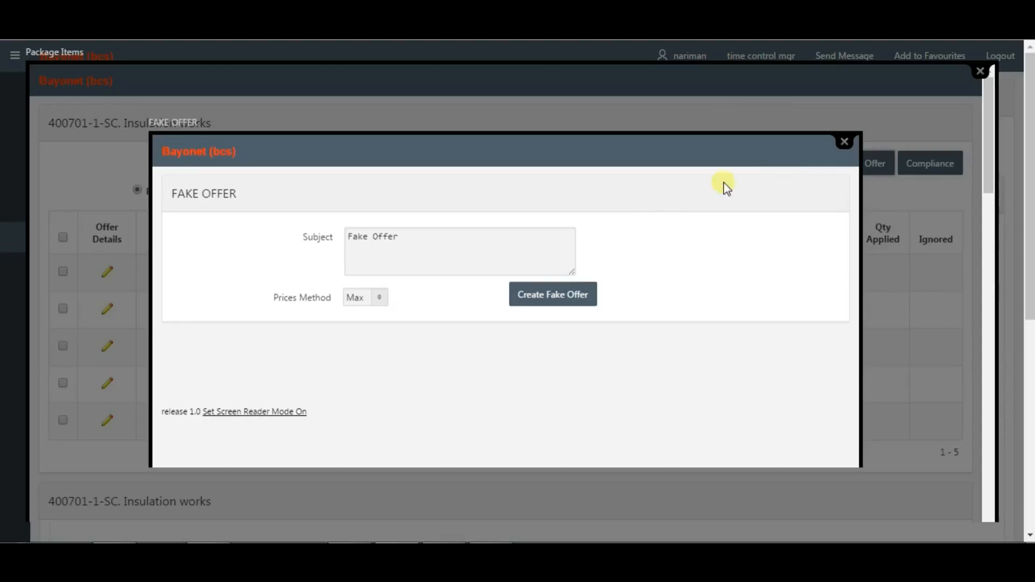
{"action": "left_click", "coordinate": [384, 296]}
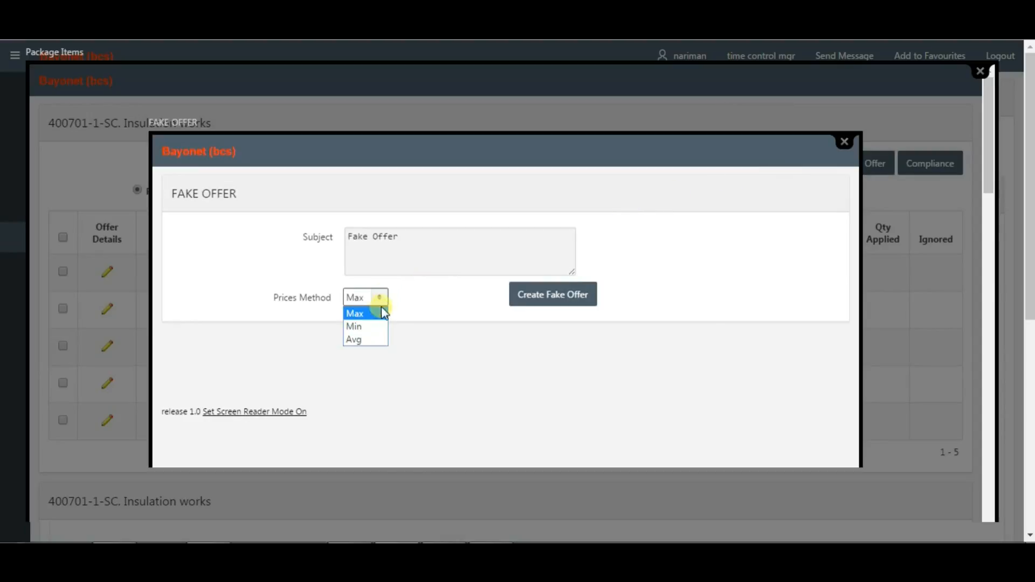
{"action": "left_click", "coordinate": [375, 326]}
{"action": "left_click", "coordinate": [527, 306]}
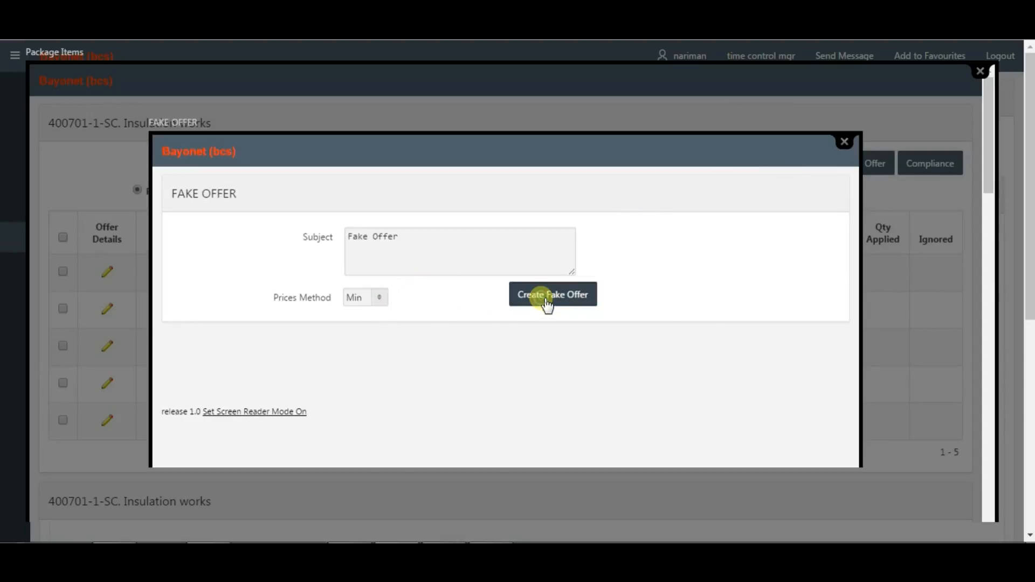
- Set the A- Build (Sika) Insulation Package offer as the comparison reference for SC. Insulation works, using manual selection
{"action": "scroll", "coordinate": [542, 299], "scroll_direction": "down", "scroll_amount": 3}
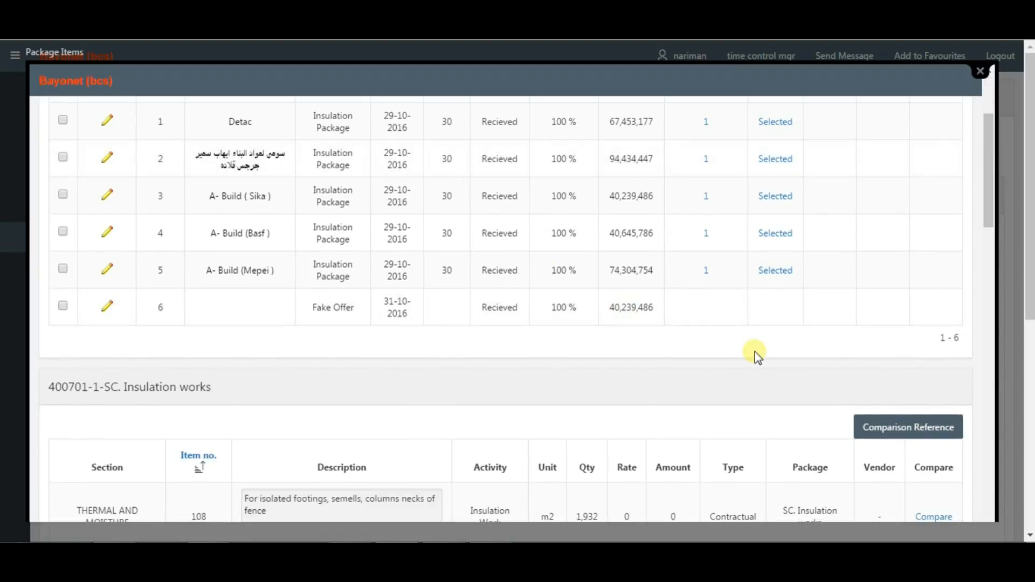
{"action": "left_click", "coordinate": [894, 425]}
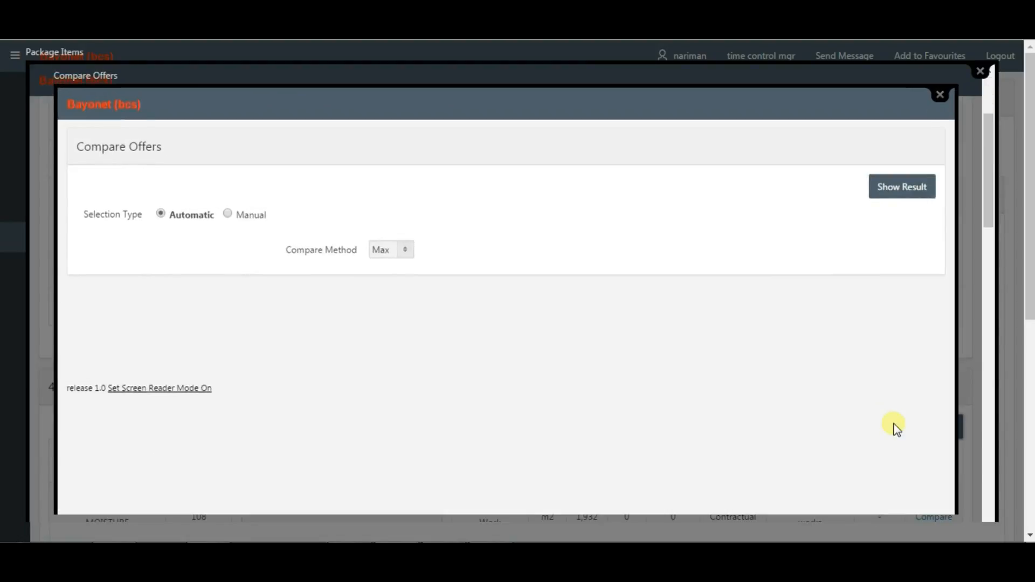
{"action": "left_click", "coordinate": [261, 215]}
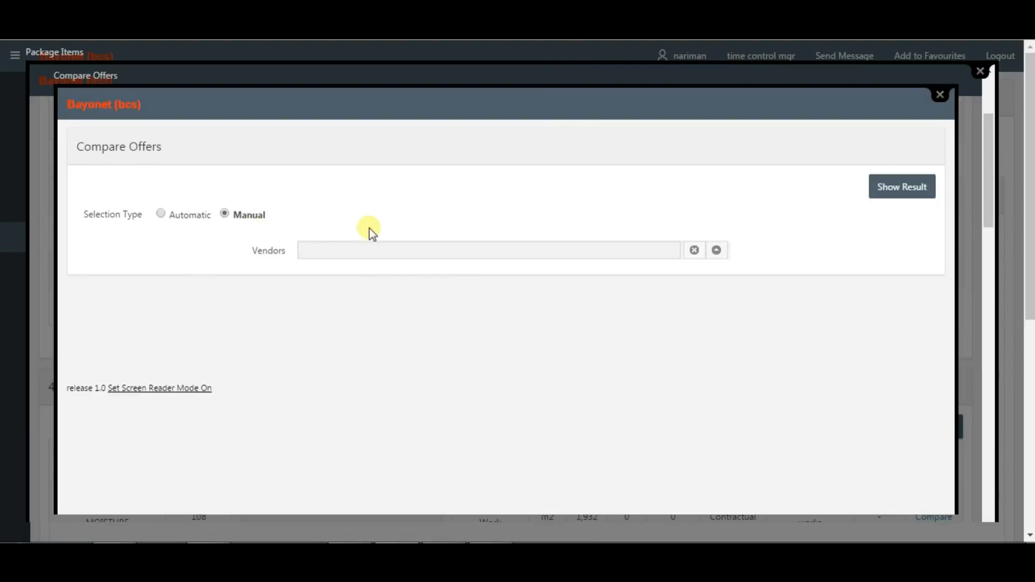
{"action": "left_click", "coordinate": [715, 251]}
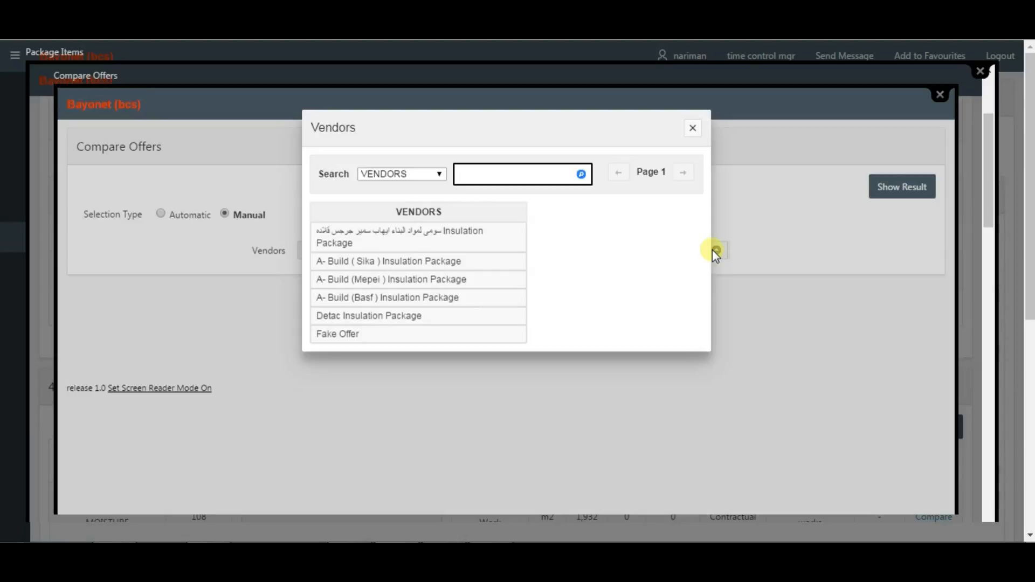
{"action": "left_click", "coordinate": [468, 261]}
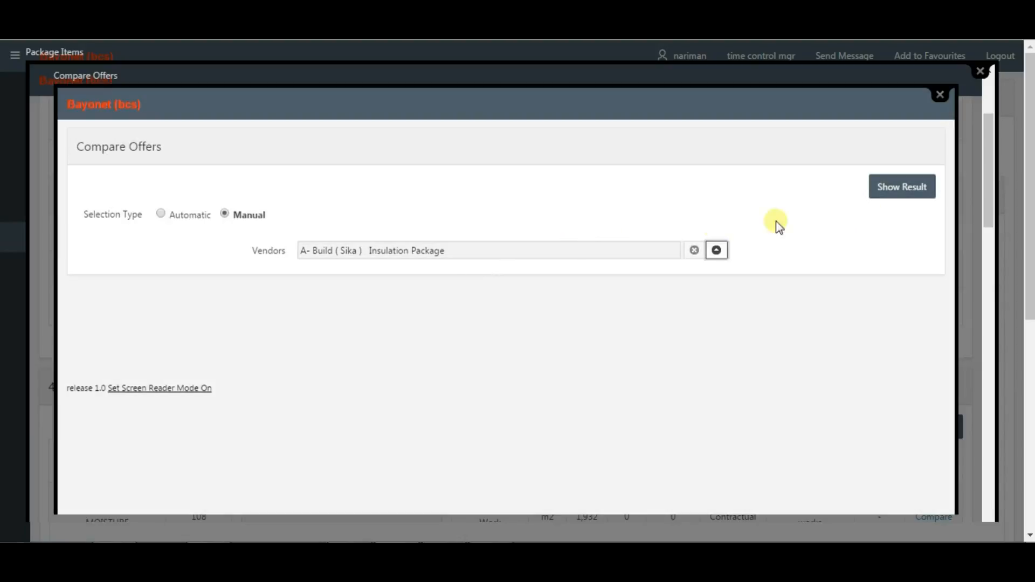
{"action": "left_click", "coordinate": [906, 186]}
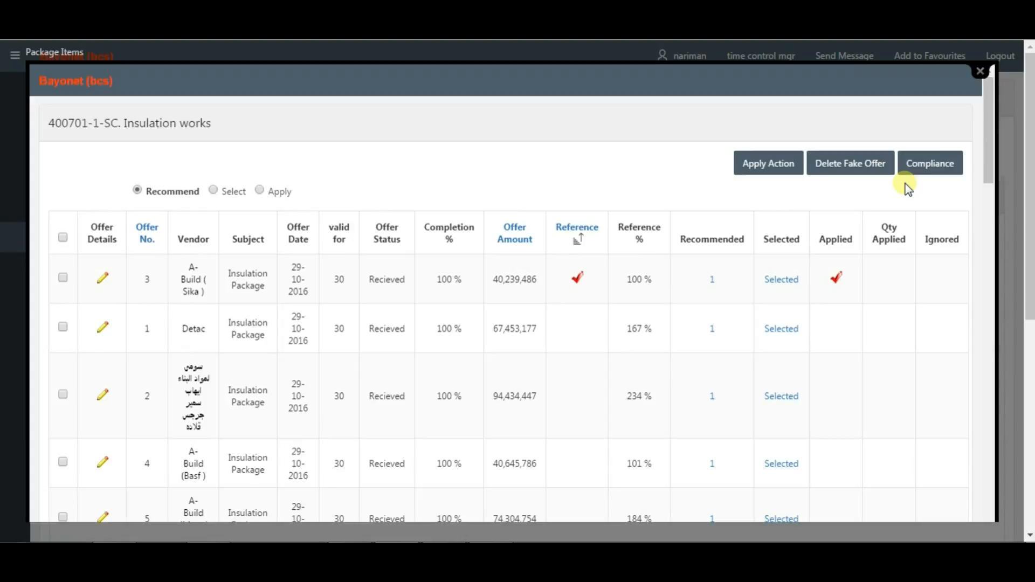
- Compare the vendors' prices for item 108, isolated footings, semells and columns necks of fence
{"action": "scroll", "coordinate": [907, 188], "scroll_direction": "down", "scroll_amount": 7}
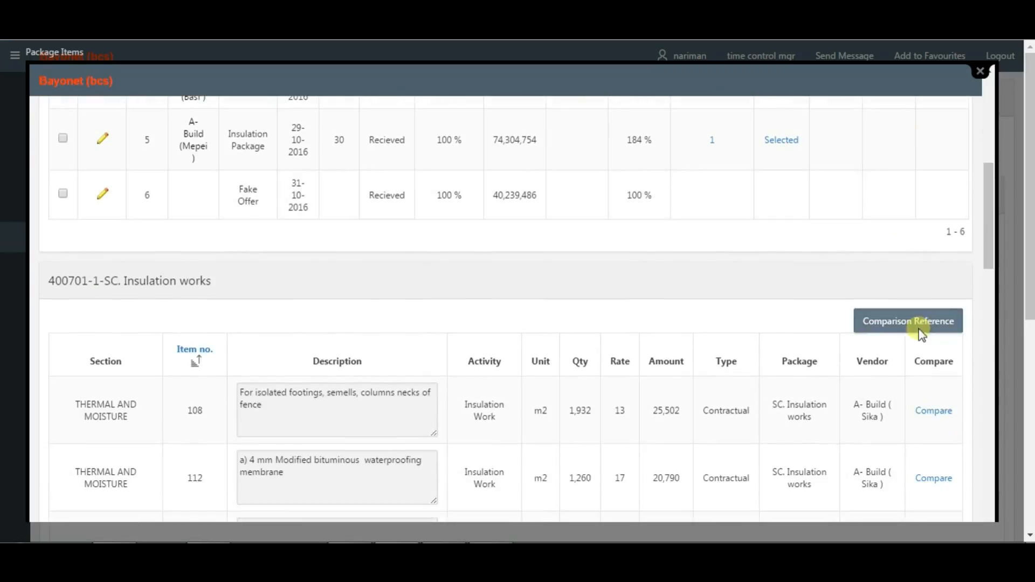
{"action": "left_click", "coordinate": [935, 409]}
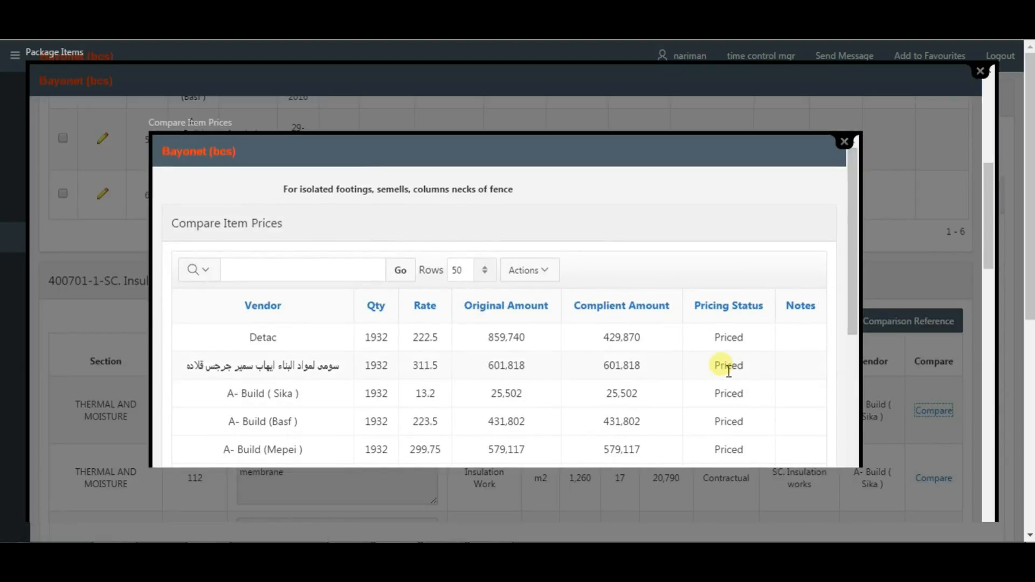
{"action": "scroll", "coordinate": [726, 370], "scroll_direction": "down", "scroll_amount": 2}
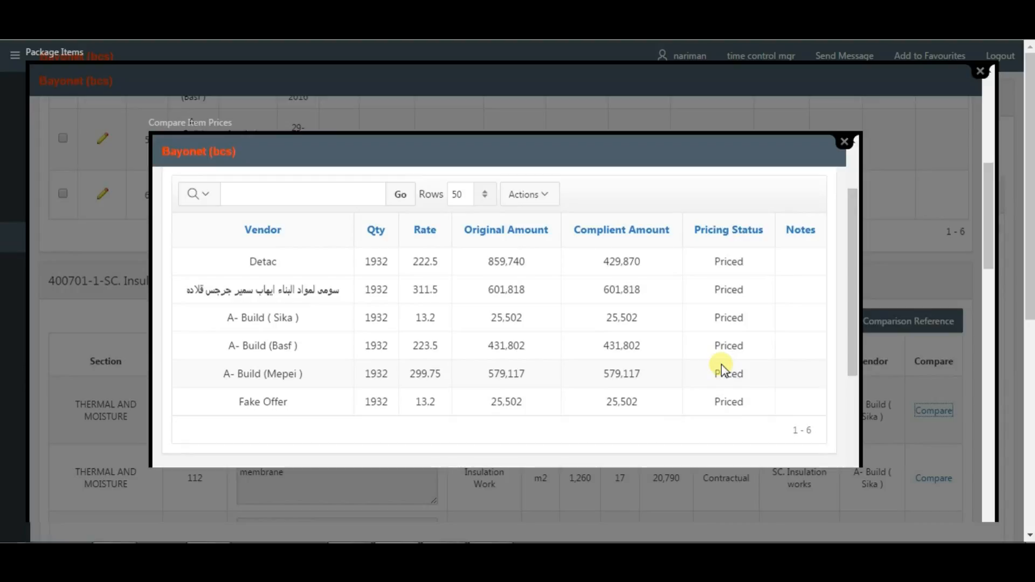
{"action": "scroll", "coordinate": [722, 371], "scroll_direction": "up", "scroll_amount": 4}
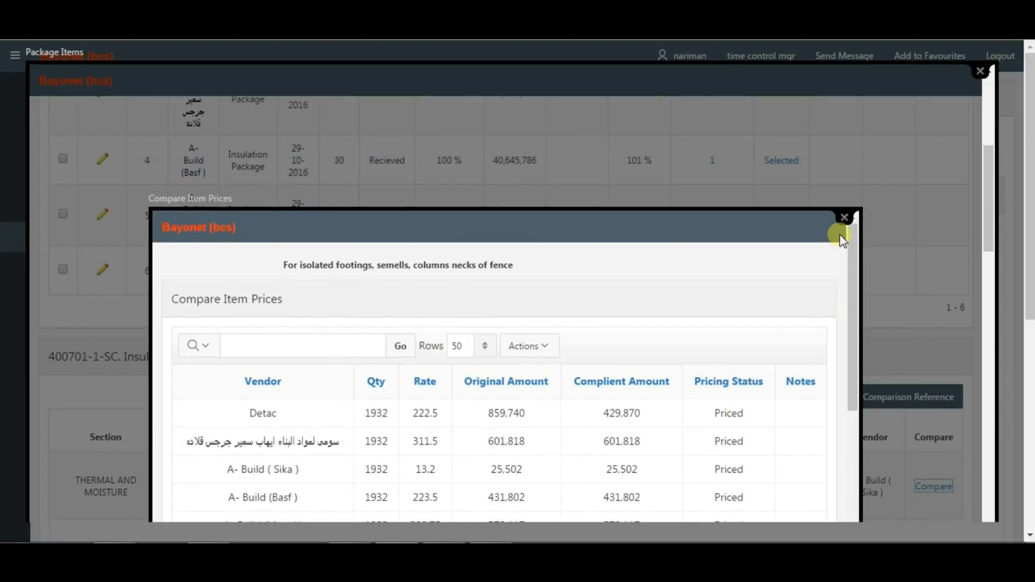
{"action": "left_click", "coordinate": [844, 217]}
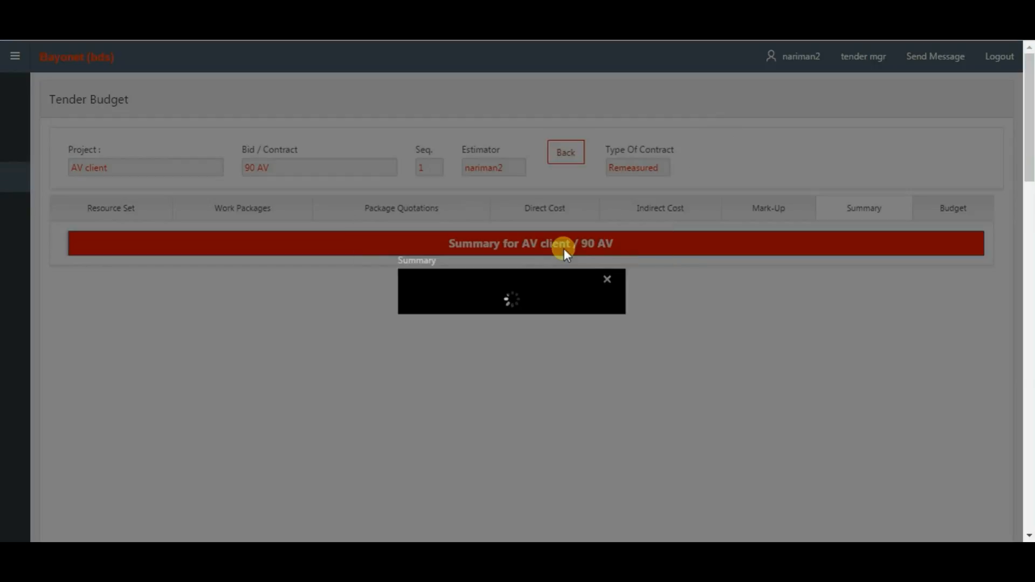
- Review the AV client / 90 AV tender summary, including the cost totals and the Direct Cost and Tender Summary charts
{"action": "scroll", "coordinate": [563, 249], "scroll_direction": "down", "scroll_amount": 3}
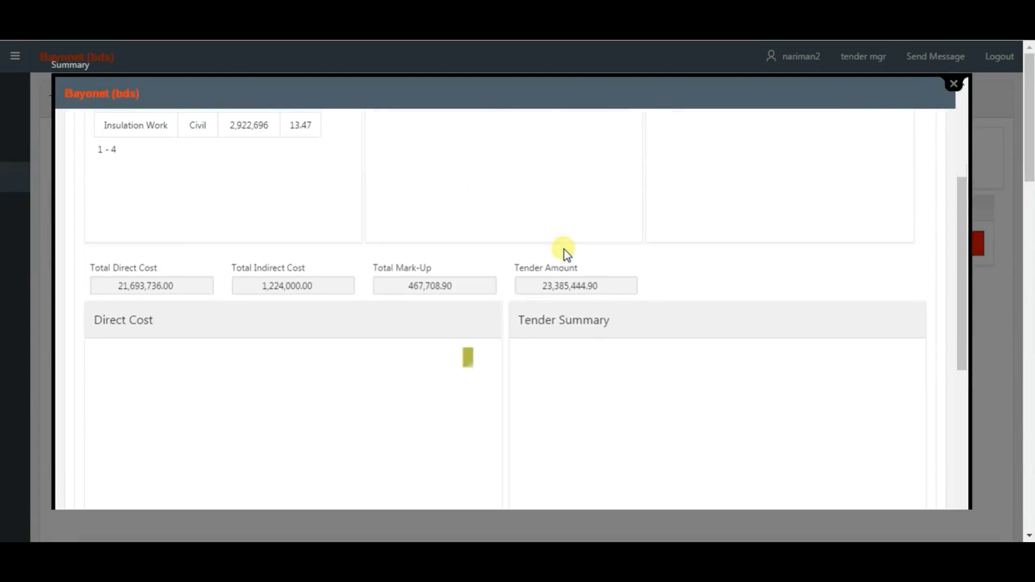
{"action": "scroll", "coordinate": [564, 249], "scroll_direction": "down", "scroll_amount": 3}
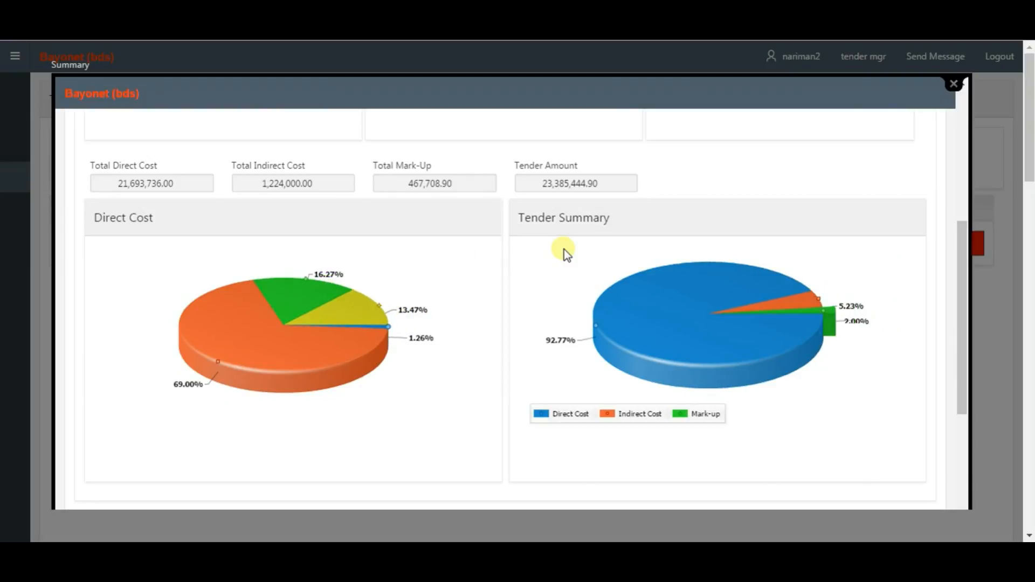
{"action": "scroll", "coordinate": [564, 249], "scroll_direction": "up", "scroll_amount": 6}
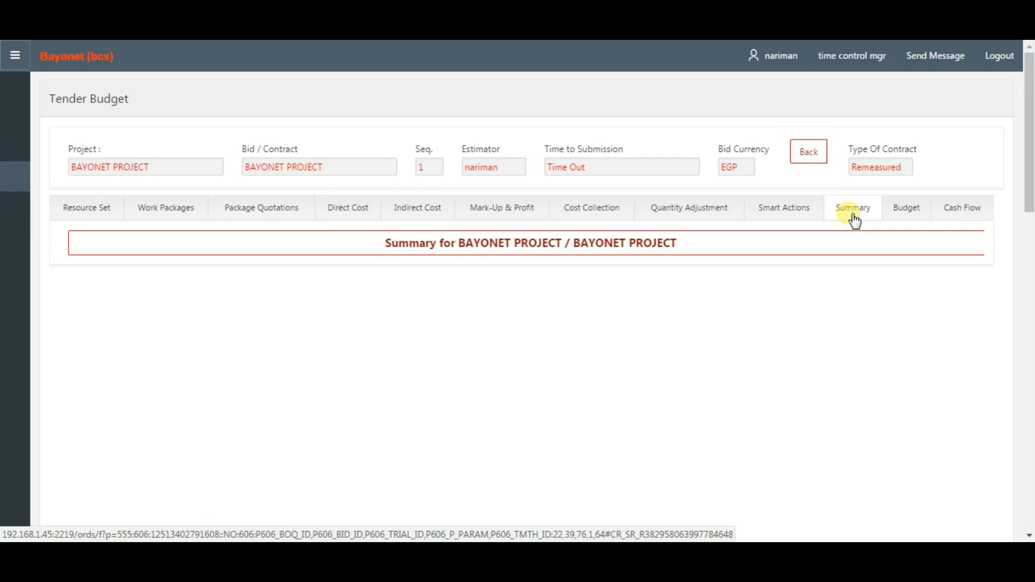
- Examine the tender budget's Labor Wages breakdown through the Concrete Skilled Labors branch to the RFT Steel Fixers element
{"action": "left_click", "coordinate": [911, 212]}
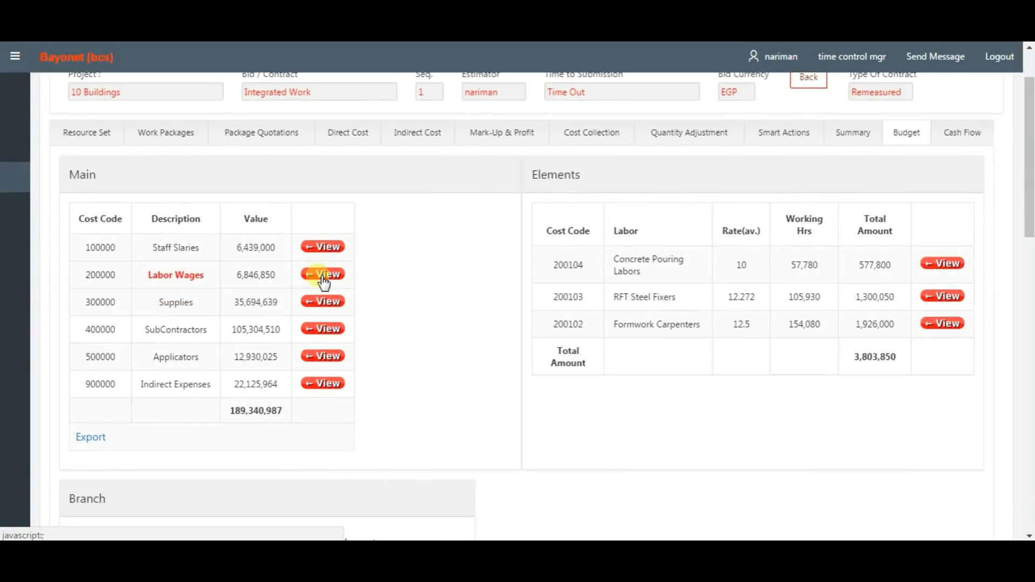
{"action": "scroll", "coordinate": [324, 267], "scroll_direction": "down", "scroll_amount": 5}
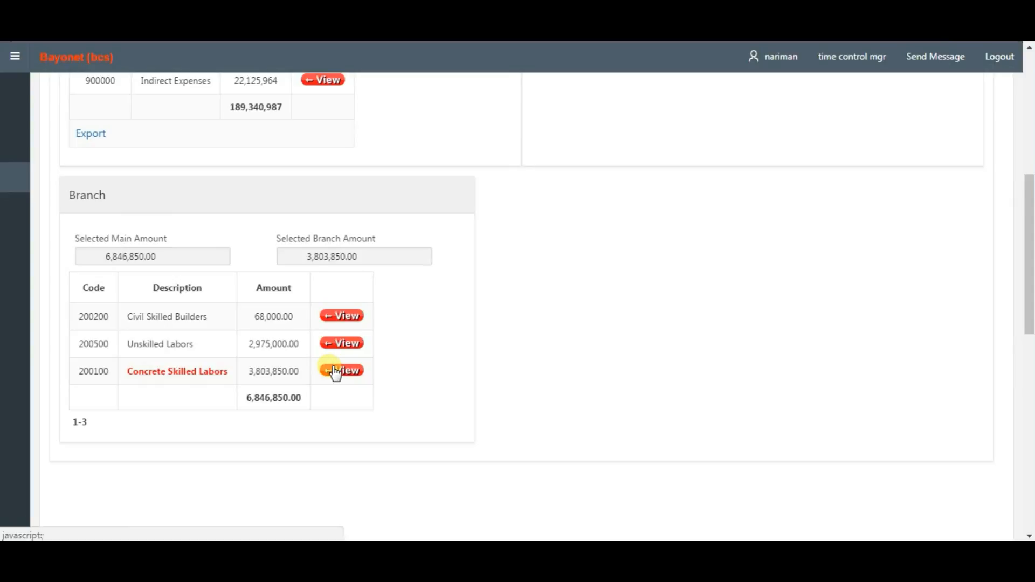
{"action": "left_click", "coordinate": [333, 371]}
{"action": "scroll", "coordinate": [332, 367], "scroll_direction": "up", "scroll_amount": 4}
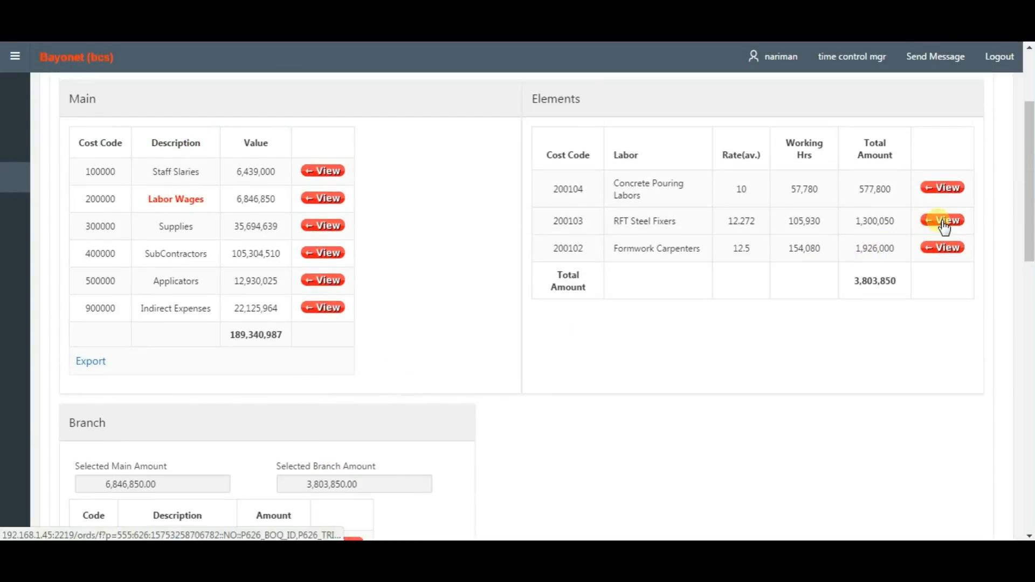
{"action": "left_click", "coordinate": [938, 221]}
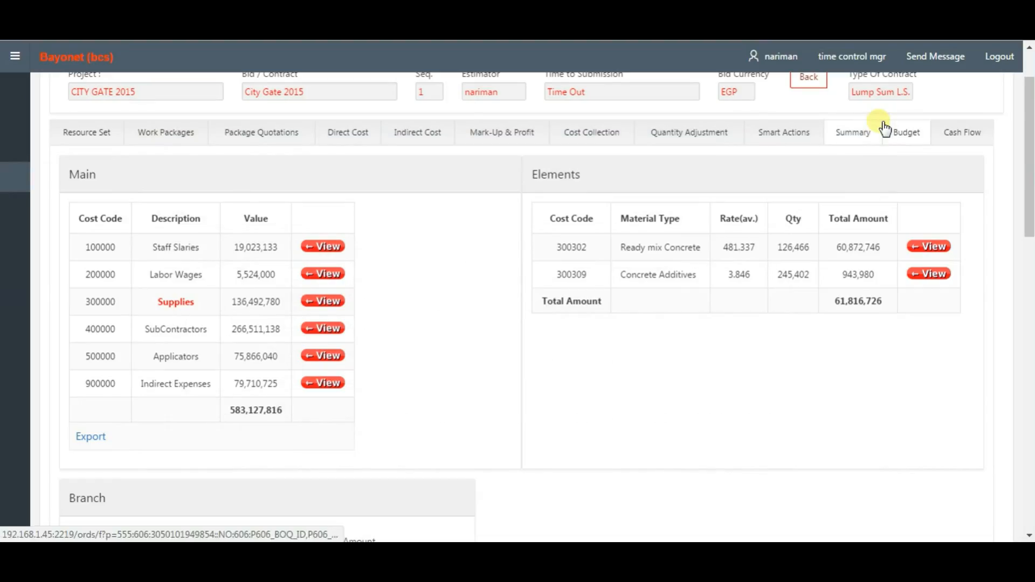
- View the cash flow for 12 Buildings / Core & Shell, including the activity amounts, period details and chart
{"action": "left_click", "coordinate": [959, 134]}
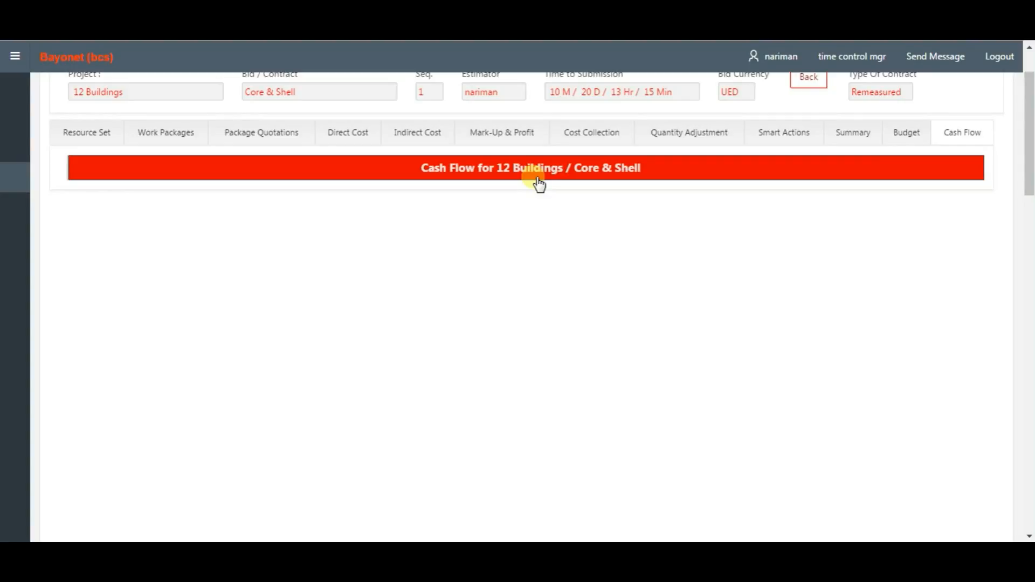
{"action": "left_click", "coordinate": [537, 179]}
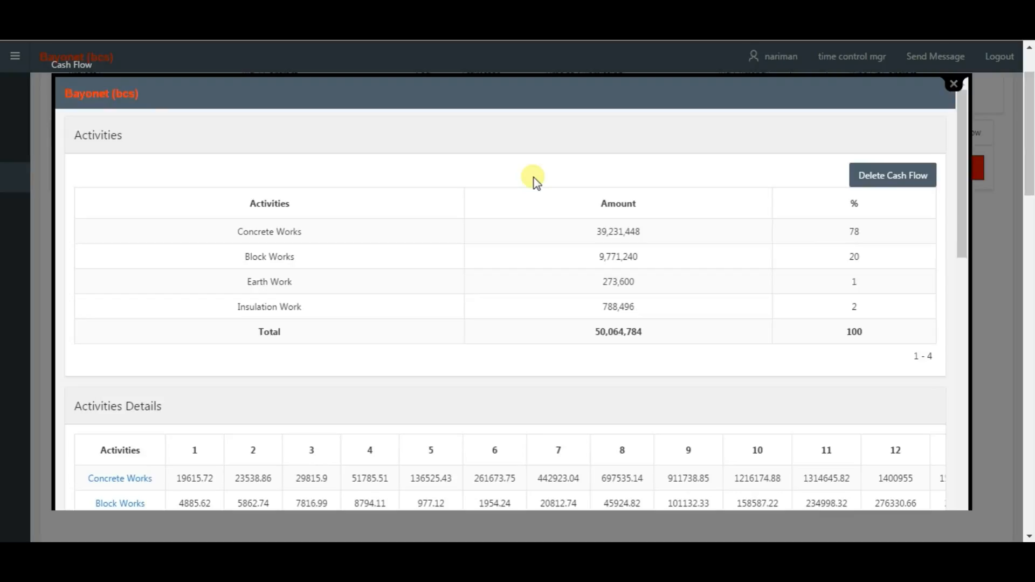
{"action": "scroll", "coordinate": [534, 178], "scroll_direction": "down", "scroll_amount": 4}
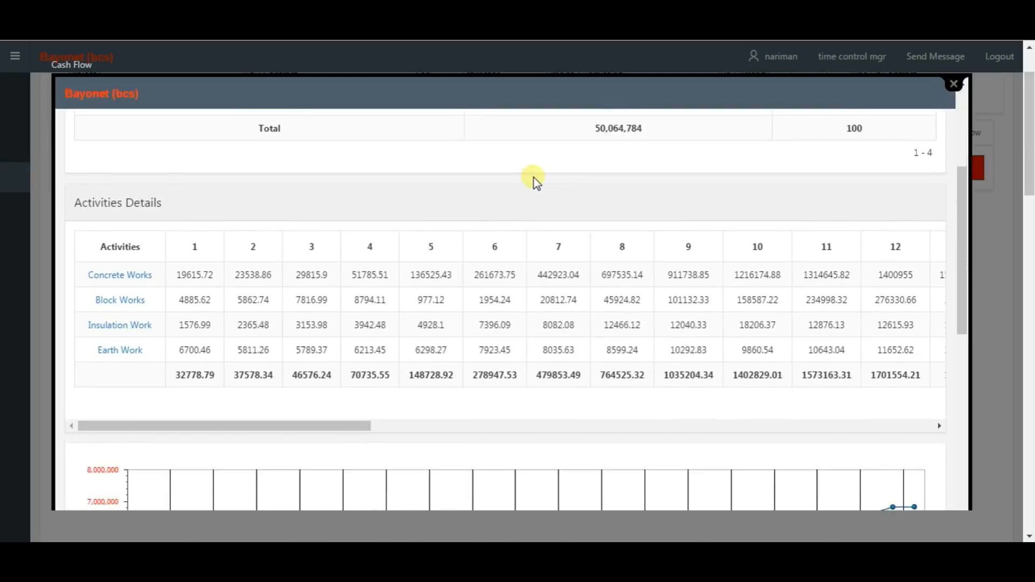
{"action": "scroll", "coordinate": [534, 177], "scroll_direction": "down", "scroll_amount": 4}
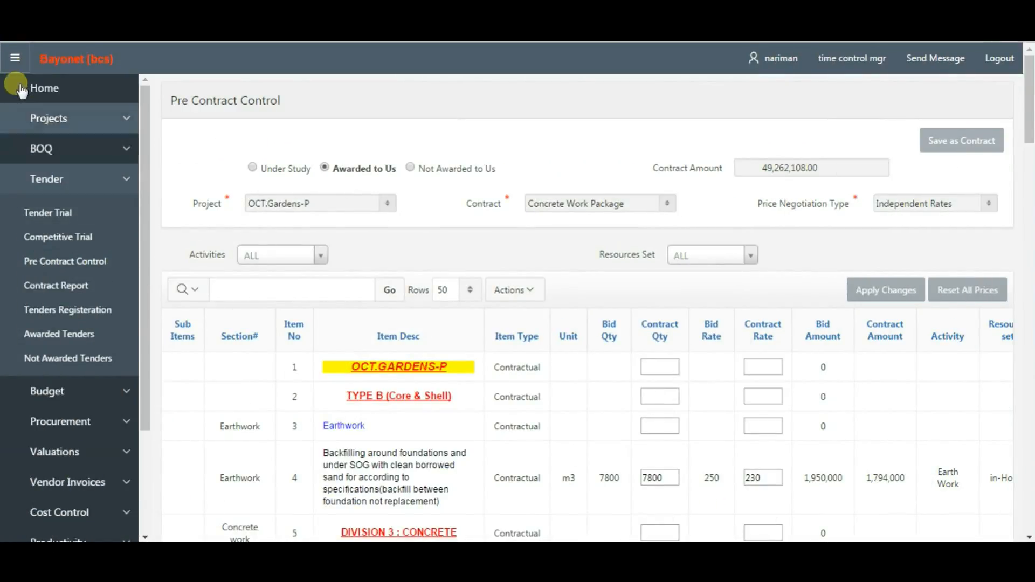
- Review the bid and contract quantities and rates of the OCT.Gardens-P Concrete Work Package in Pre Contract Control
{"action": "left_click", "coordinate": [15, 58]}
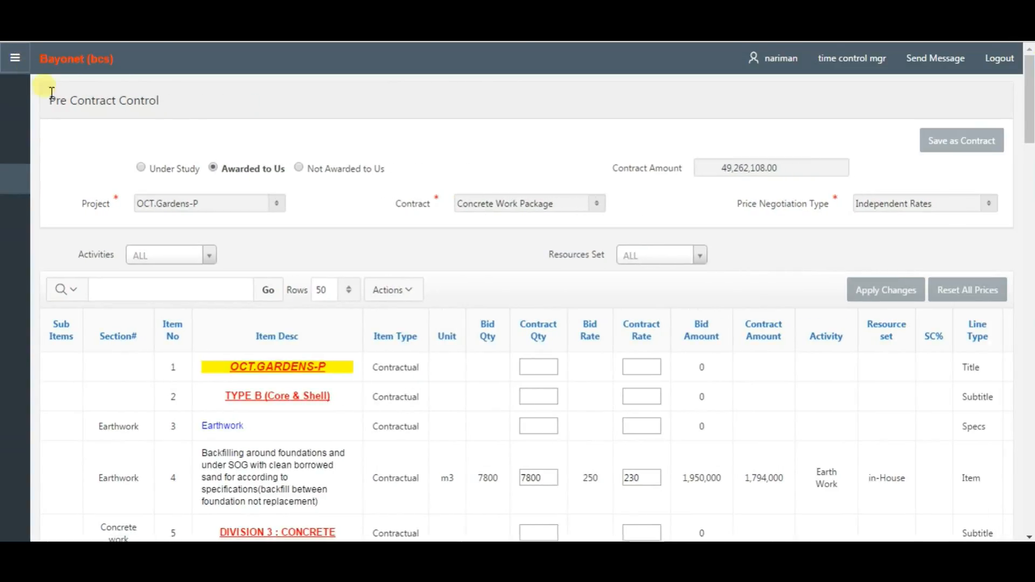
{"action": "scroll", "coordinate": [72, 157], "scroll_direction": "down", "scroll_amount": 7}
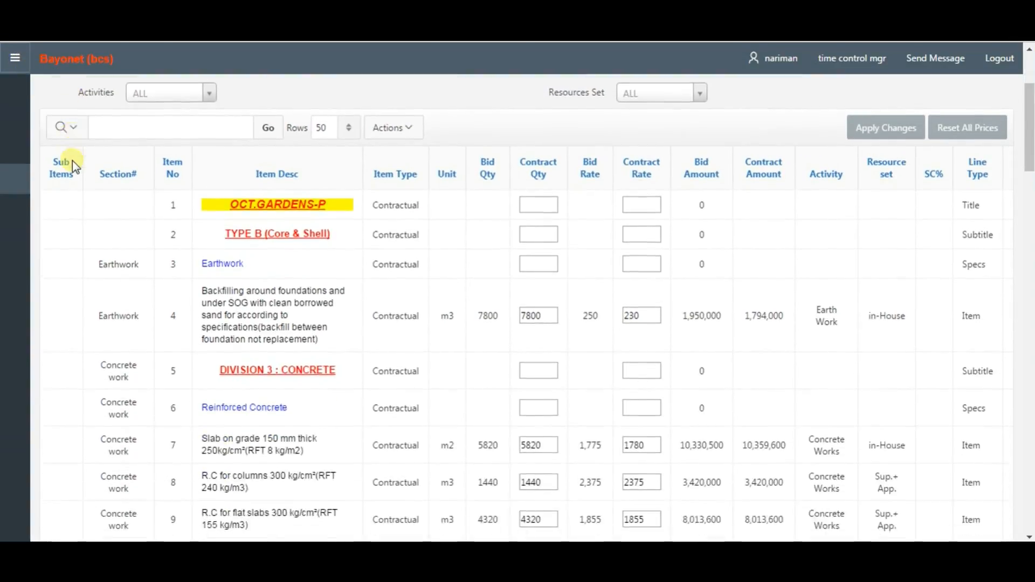
{"action": "scroll", "coordinate": [72, 161], "scroll_direction": "down", "scroll_amount": 5}
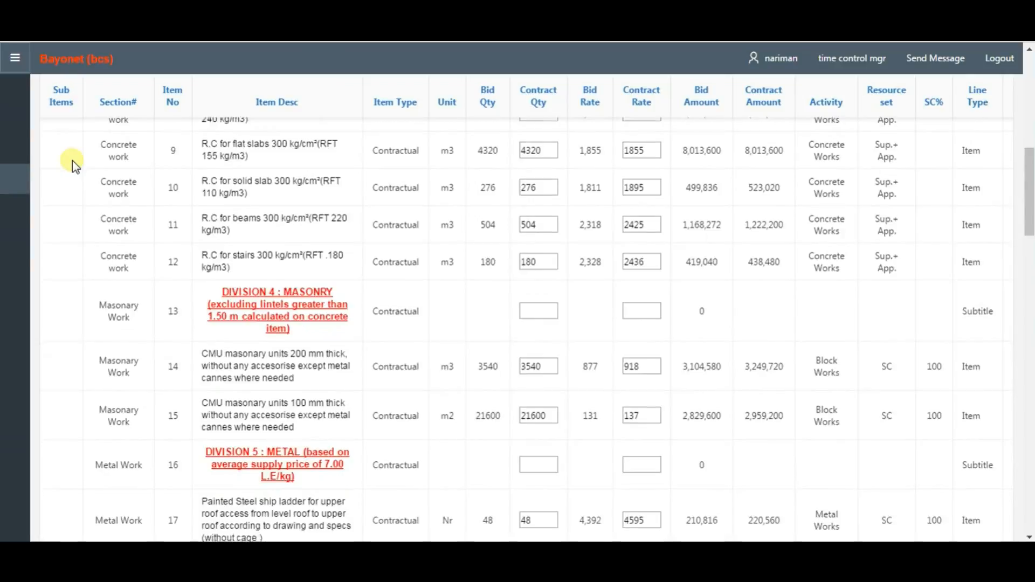
{"action": "scroll", "coordinate": [72, 160], "scroll_direction": "up", "scroll_amount": 12}
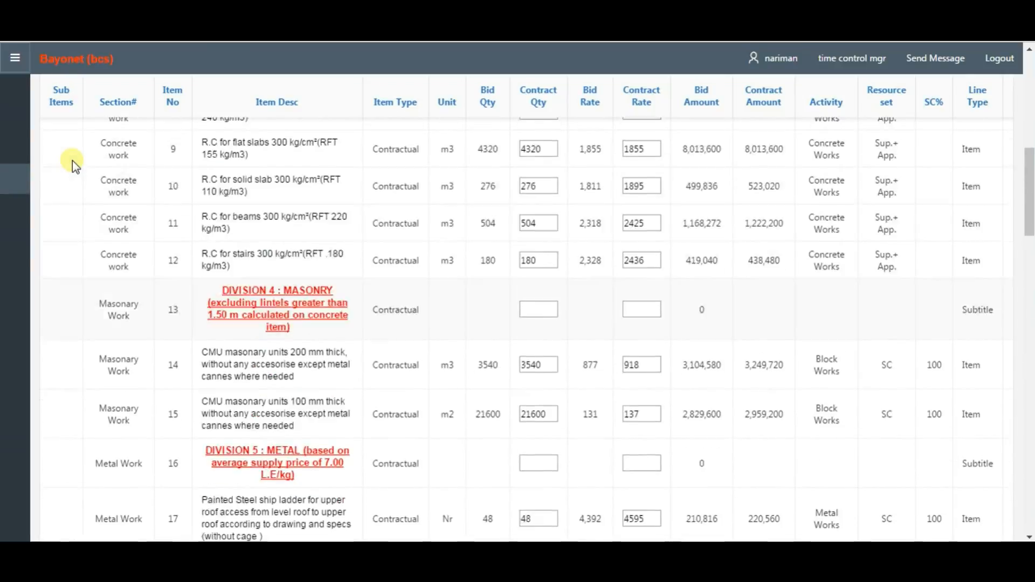
{"action": "scroll", "coordinate": [72, 161], "scroll_direction": "up", "scroll_amount": 2}
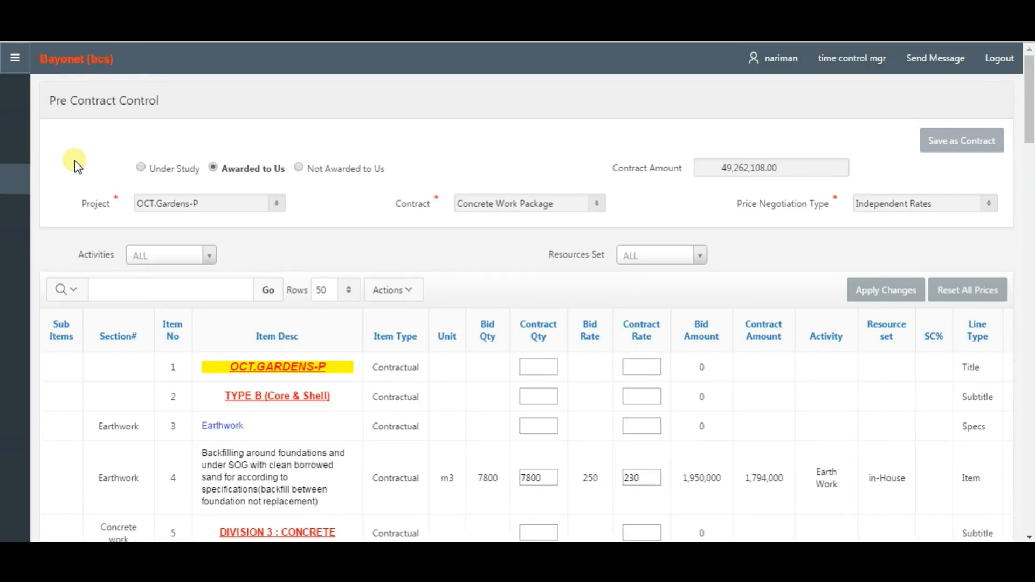
- Set the price negotiation type to Apply Relative % and review the discount and addition options with the contract items
{"action": "left_click", "coordinate": [939, 204]}
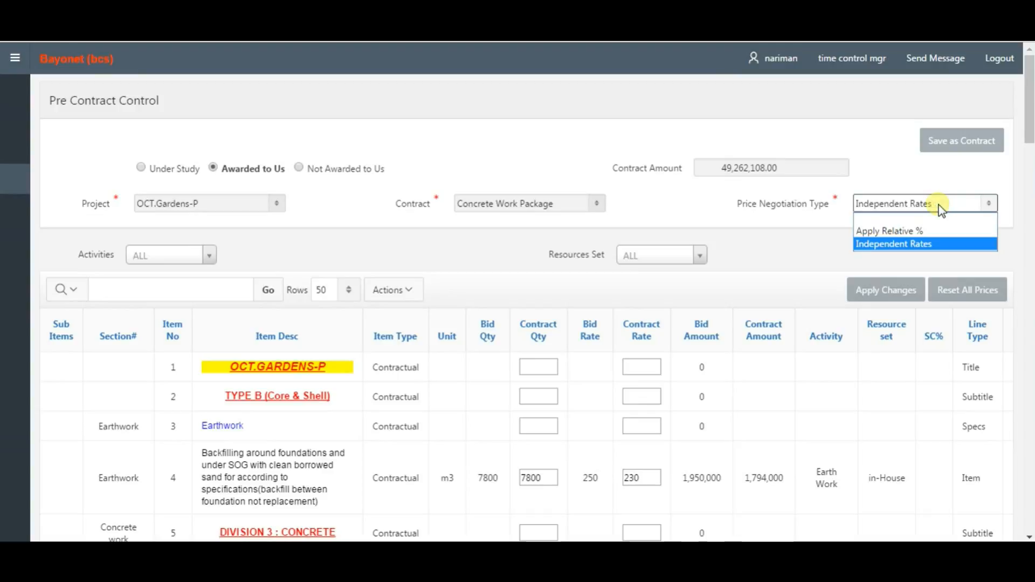
{"action": "left_click", "coordinate": [922, 232]}
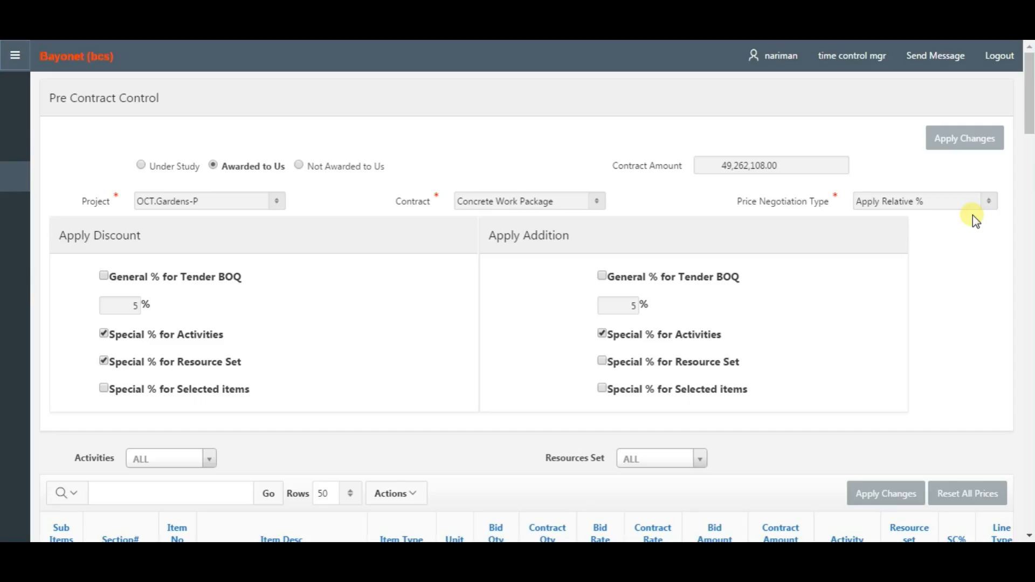
{"action": "scroll", "coordinate": [975, 221], "scroll_direction": "down", "scroll_amount": 5}
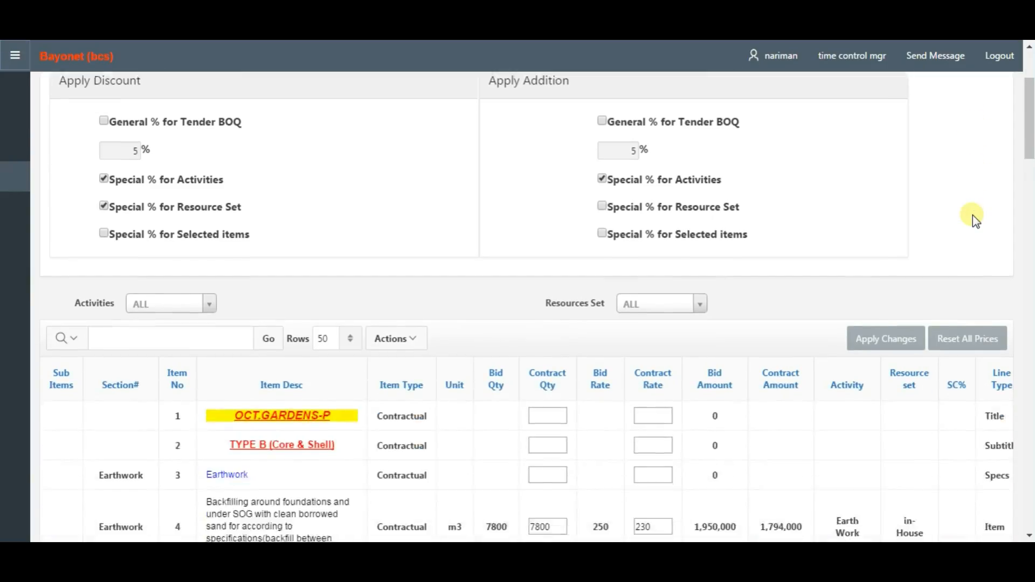
{"action": "scroll", "coordinate": [973, 215], "scroll_direction": "down", "scroll_amount": 6}
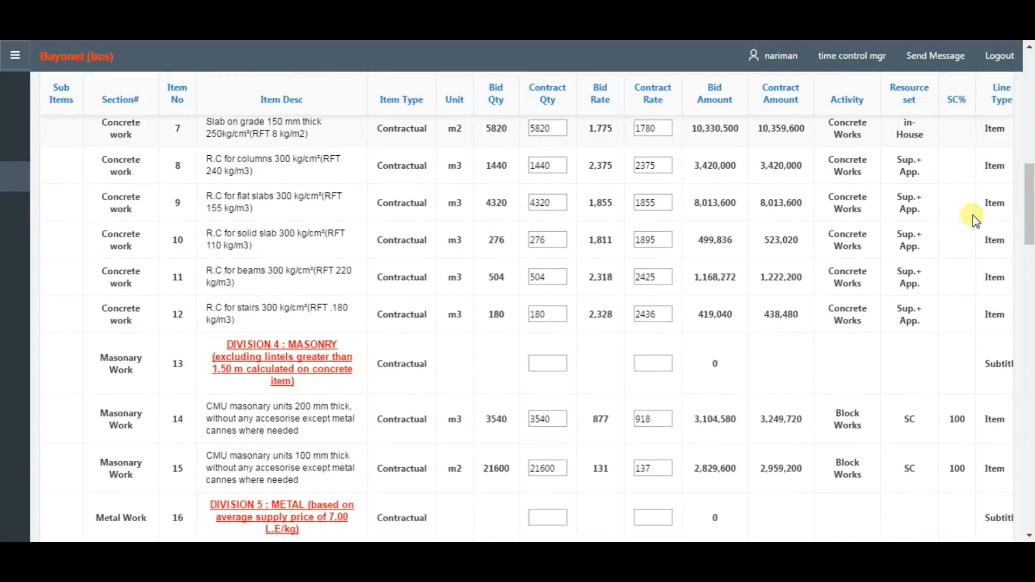
{"action": "scroll", "coordinate": [973, 215], "scroll_direction": "up", "scroll_amount": 11}
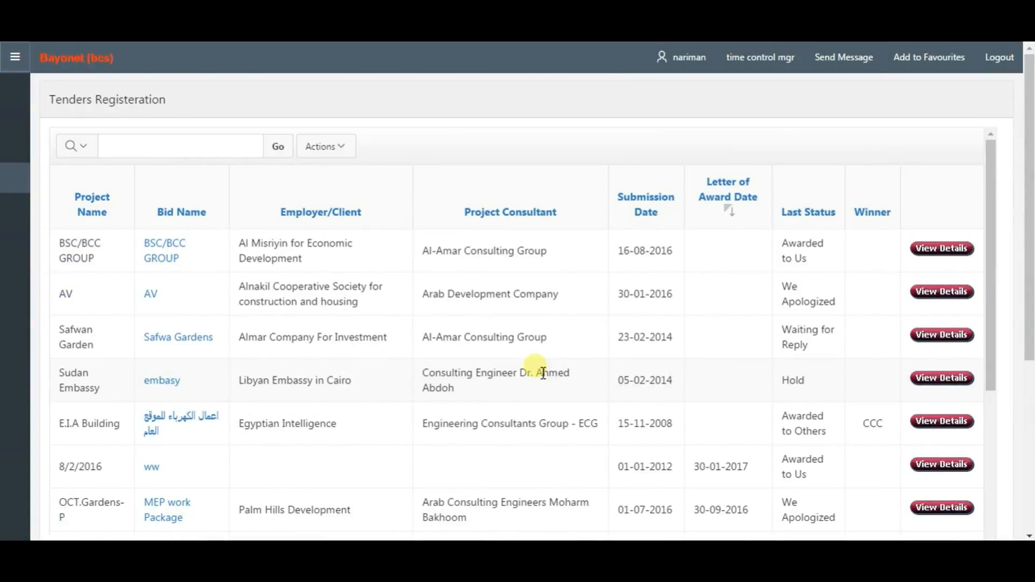
- Review the Tenders Registration list with its award dates and statuses, and show the Awarded Tenders list at full width
{"action": "scroll", "coordinate": [543, 373], "scroll_direction": "down", "scroll_amount": 5}
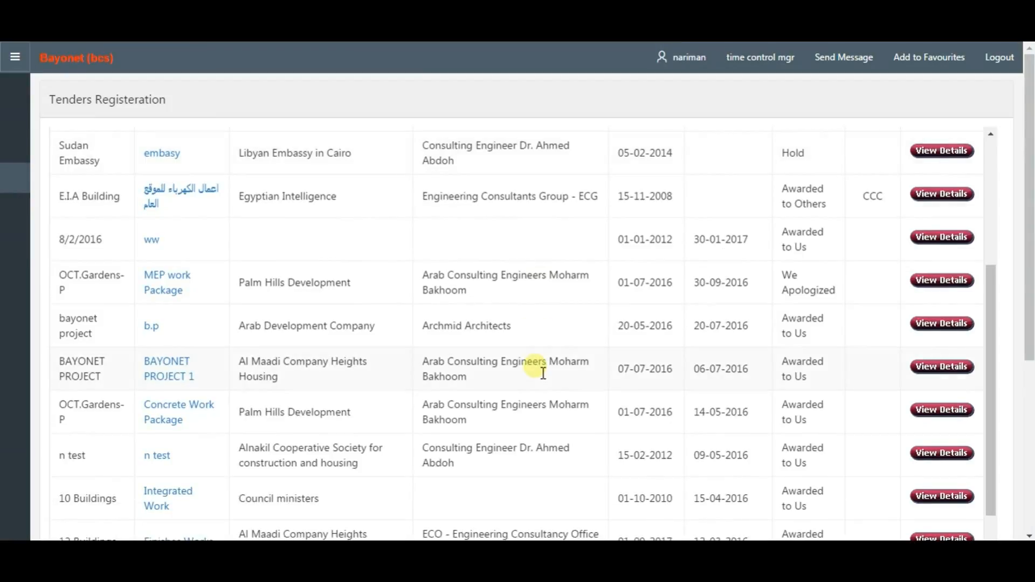
{"action": "scroll", "coordinate": [543, 373], "scroll_direction": "up", "scroll_amount": 5}
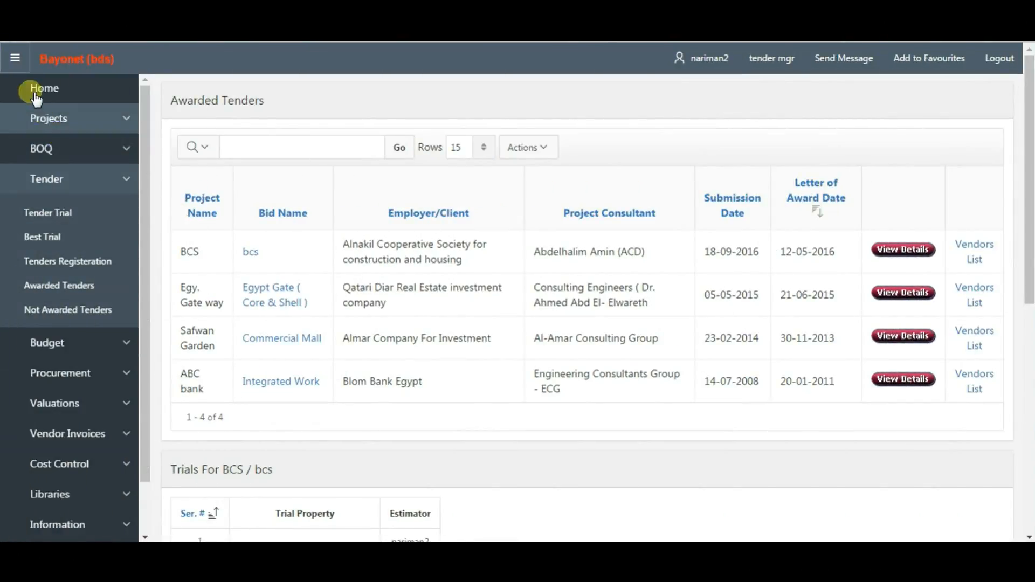
{"action": "left_click", "coordinate": [15, 58]}
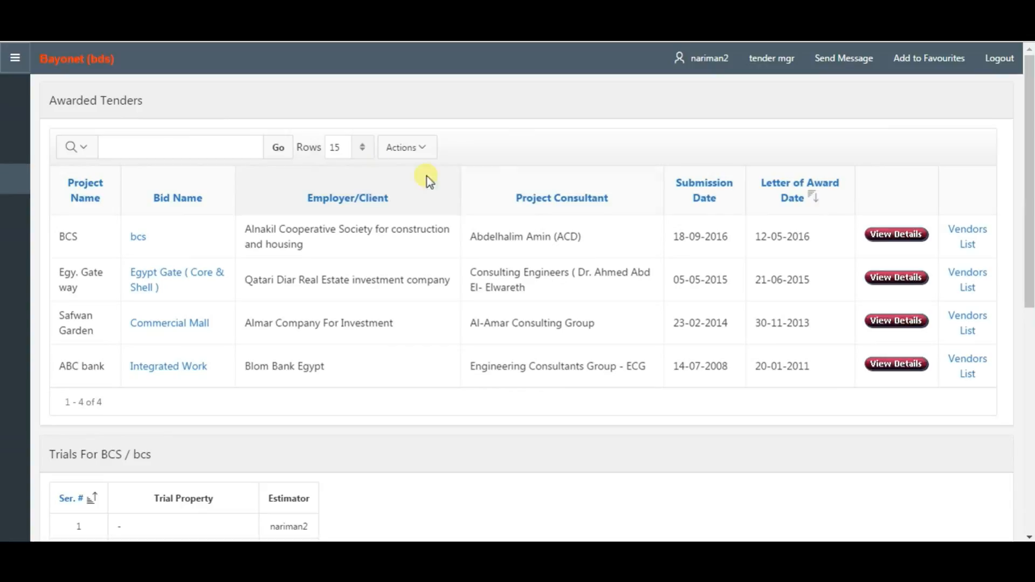
- Open the vendors list of the BCS / bcs bid in Awarded Tenders
{"action": "left_click", "coordinate": [961, 232]}
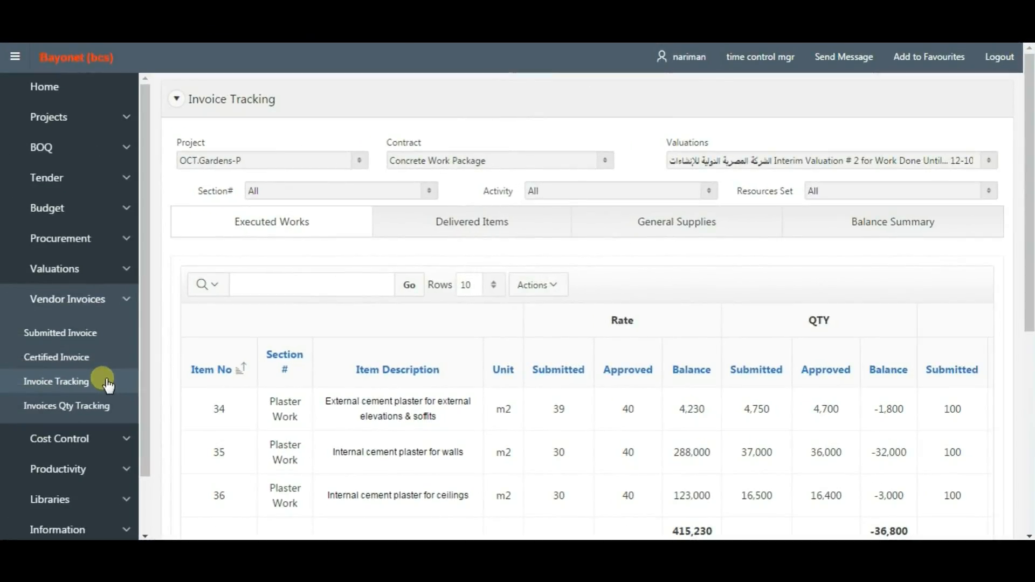
- Show Invoice Tracking for the OCT.Gardens-P Concrete Work Package at full width and review all Executed Works columns through Held Amounts
{"action": "left_click", "coordinate": [15, 57]}
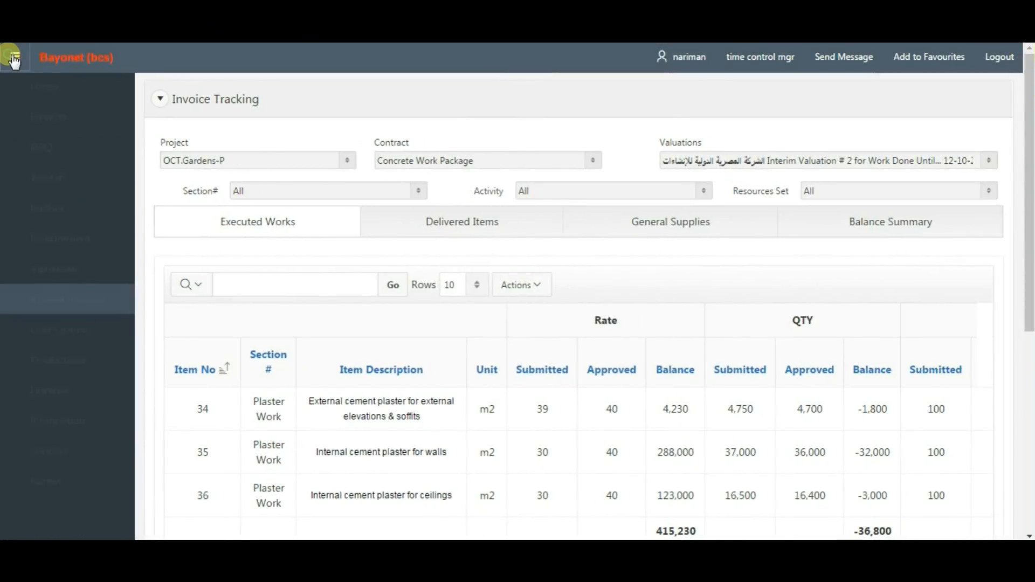
{"action": "scroll", "coordinate": [89, 291], "scroll_direction": "down", "scroll_amount": 2}
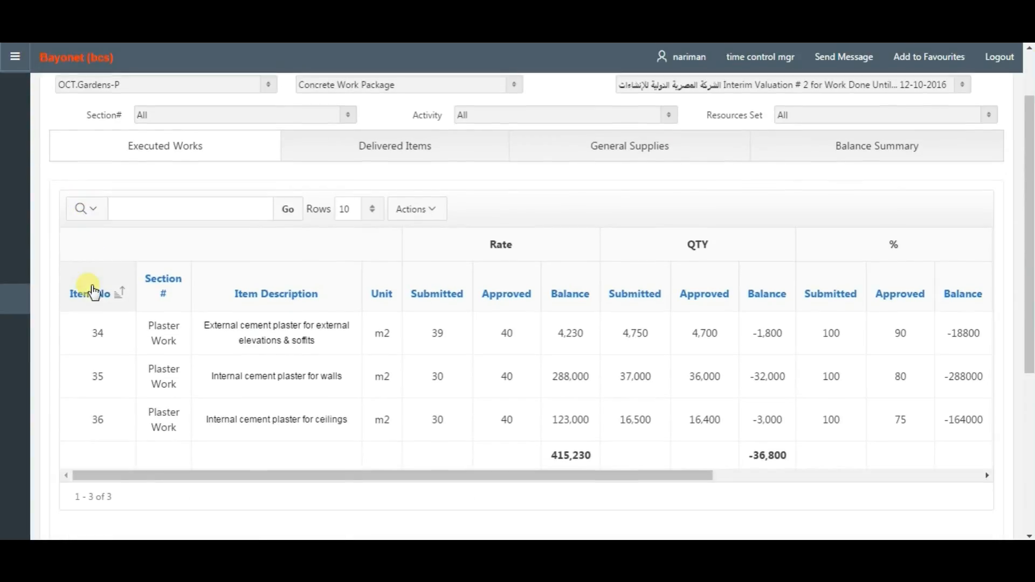
{"action": "left_click_drag", "start_coordinate": [196, 480], "coordinate": [477, 490]}
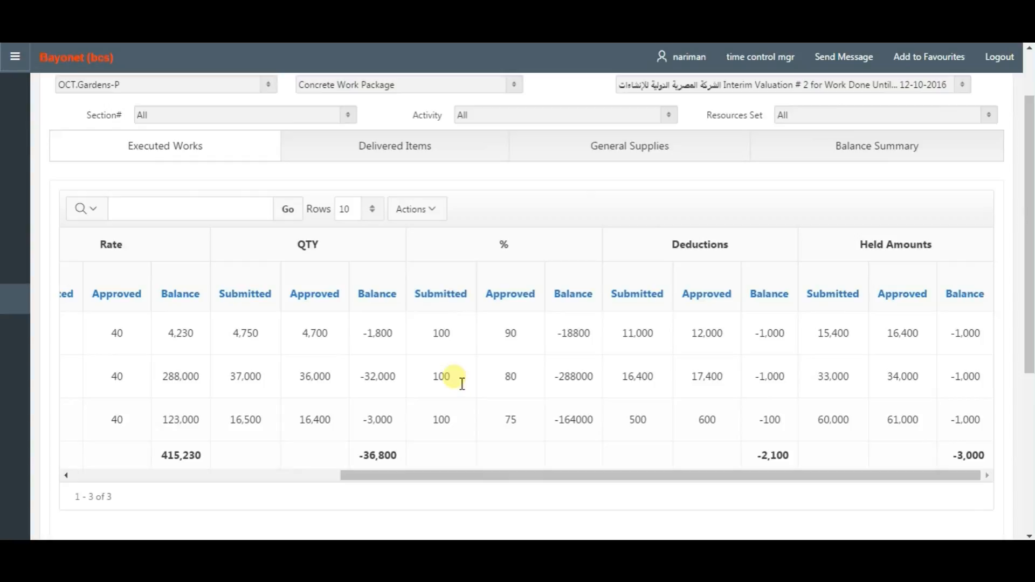
- Review the Delivered Items of the tracked invoice, from rates and quantities through deductions and held amounts
{"action": "left_click", "coordinate": [408, 163]}
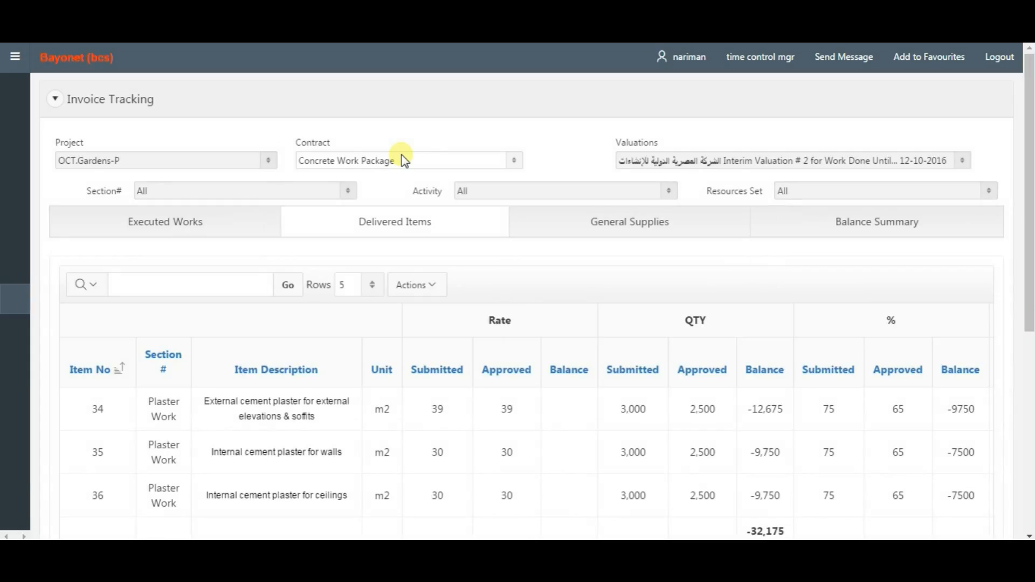
{"action": "scroll", "coordinate": [412, 197], "scroll_direction": "down", "scroll_amount": 3}
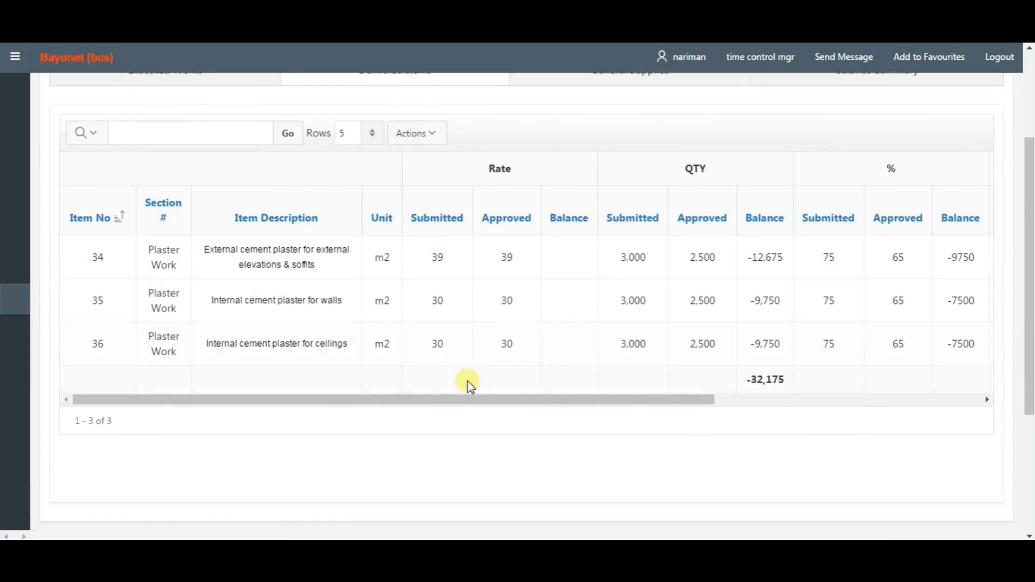
{"action": "left_click_drag", "start_coordinate": [484, 405], "coordinate": [785, 399]}
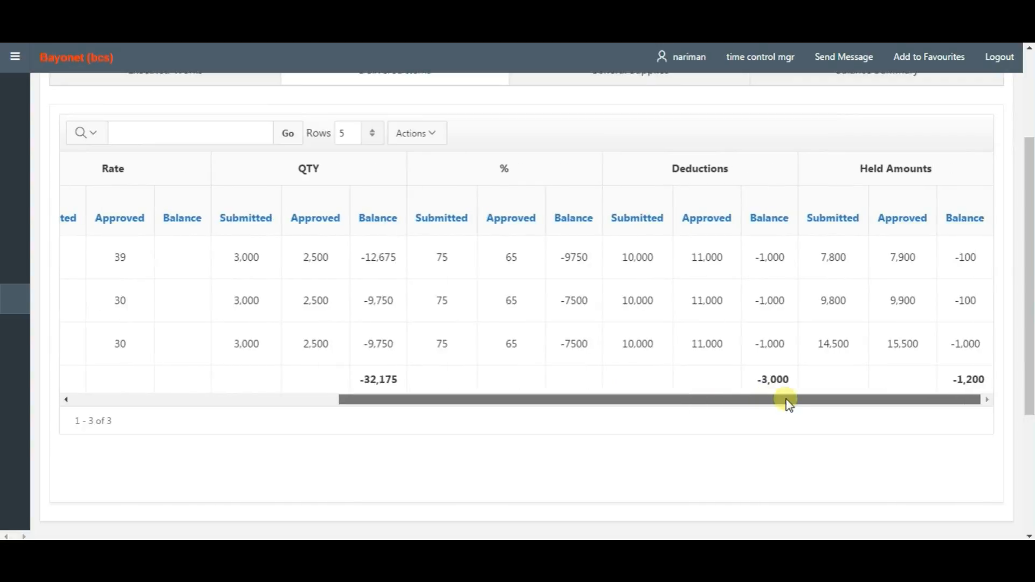
- Review the General Supplies of the tracked invoice through Held Amounts, and open its Balance Summary
{"action": "scroll", "coordinate": [760, 366], "scroll_direction": "up", "scroll_amount": 4}
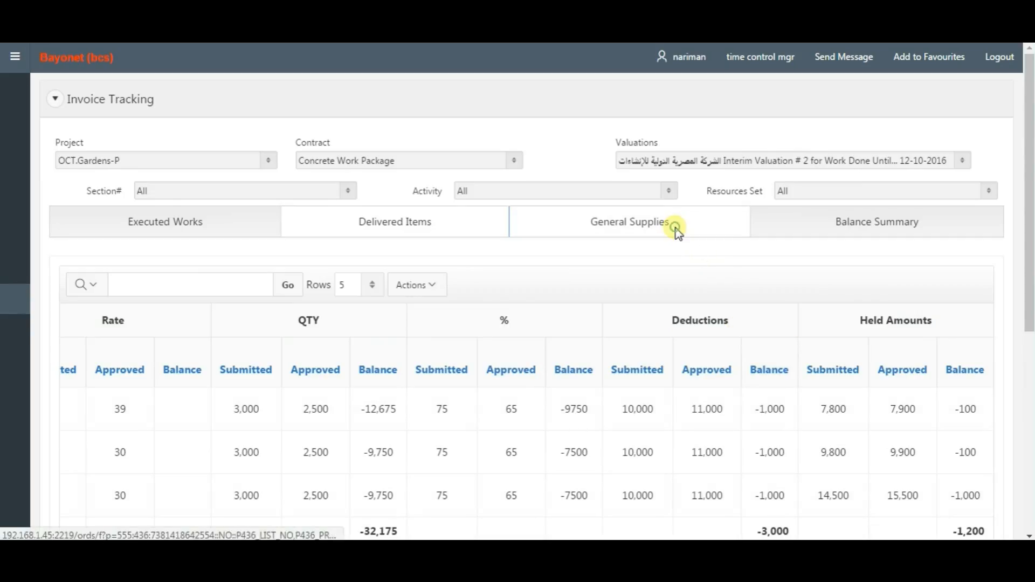
{"action": "left_click", "coordinate": [676, 228]}
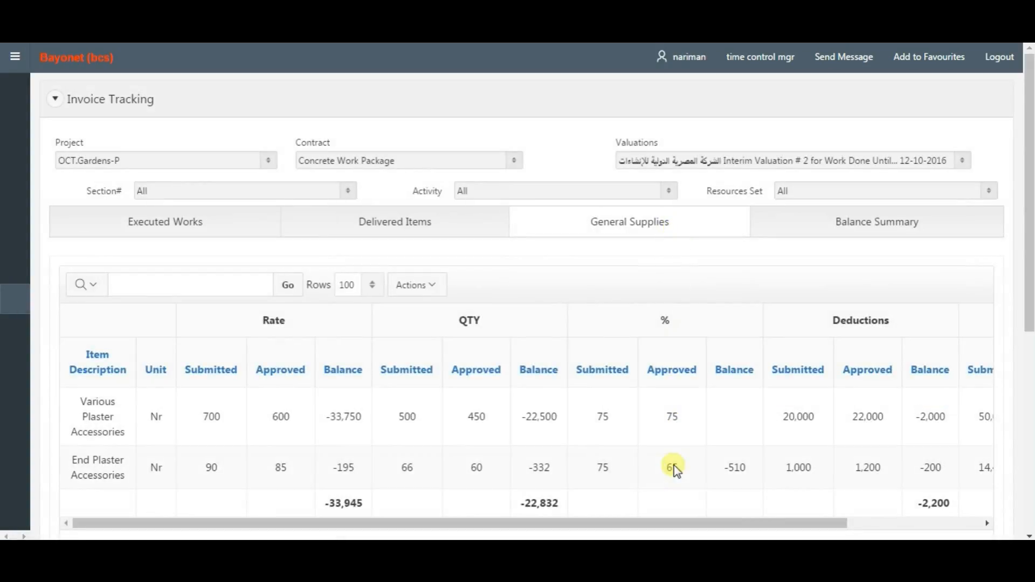
{"action": "left_click_drag", "start_coordinate": [675, 522], "coordinate": [821, 526]}
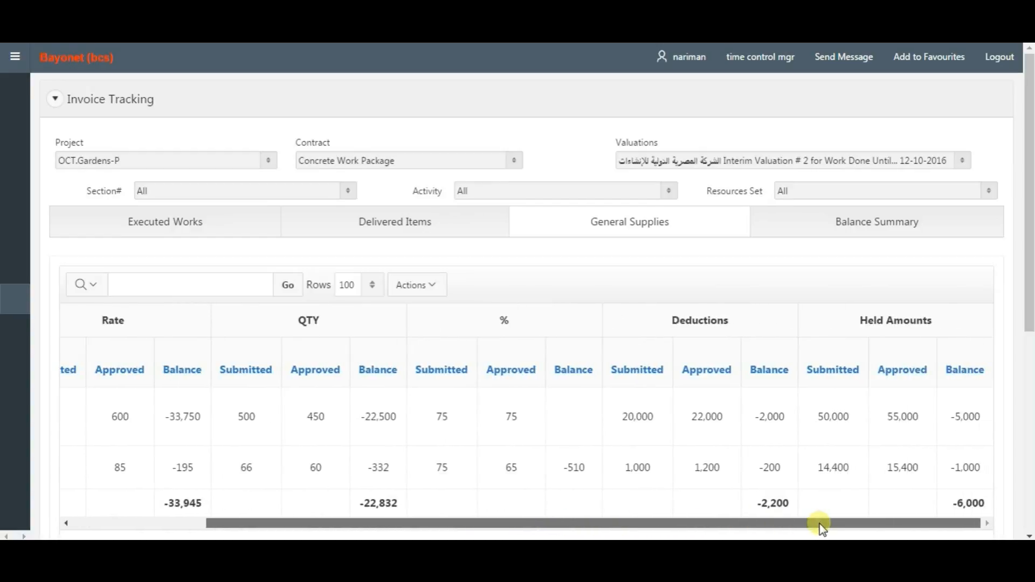
{"action": "left_click", "coordinate": [856, 225]}
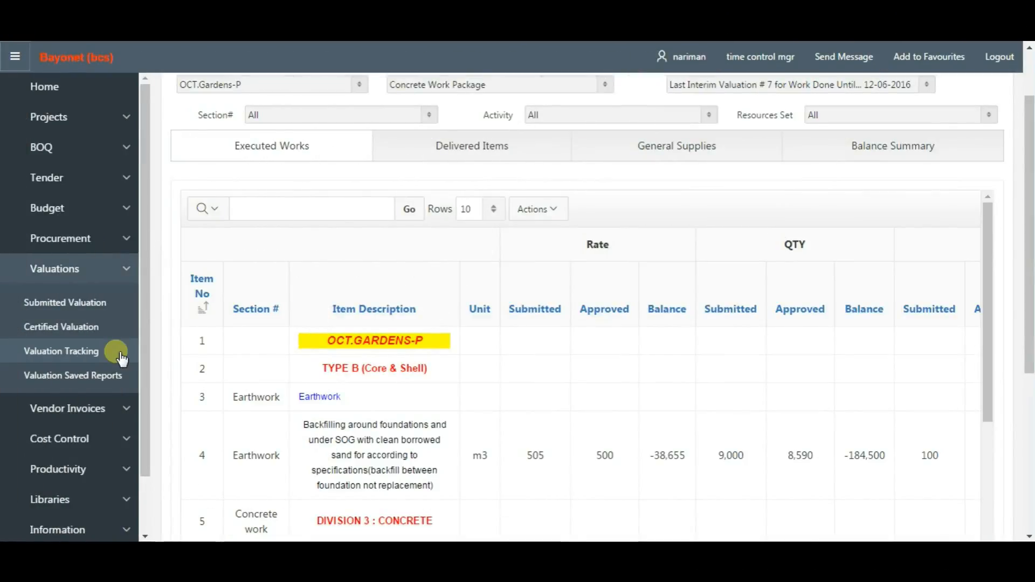
- Show Valuation Tracking for the Concrete Work Package at full width and review the Executed Works items through deductions and held amounts
{"action": "left_click", "coordinate": [15, 56]}
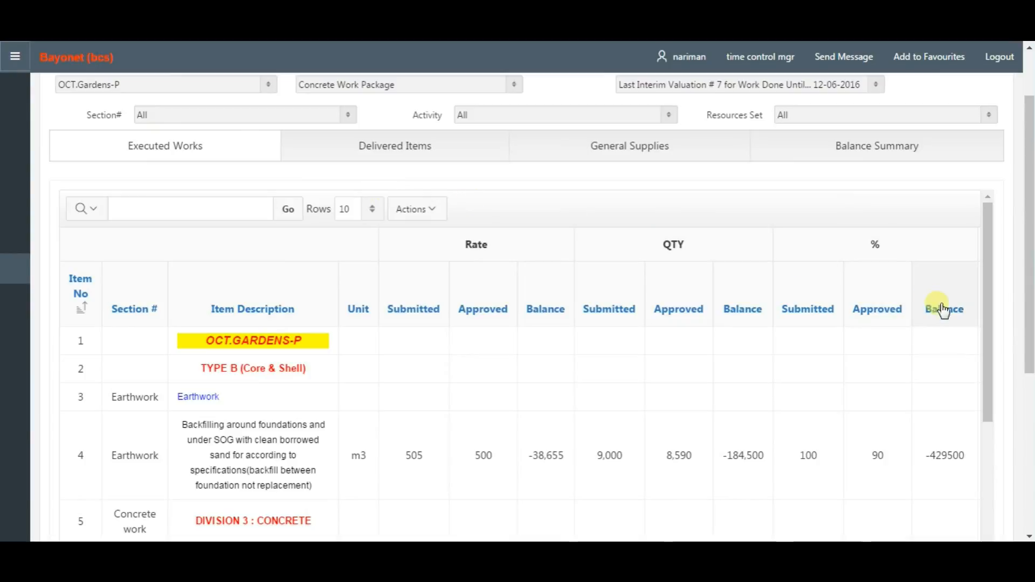
{"action": "scroll", "coordinate": [942, 310], "scroll_direction": "down", "scroll_amount": 6}
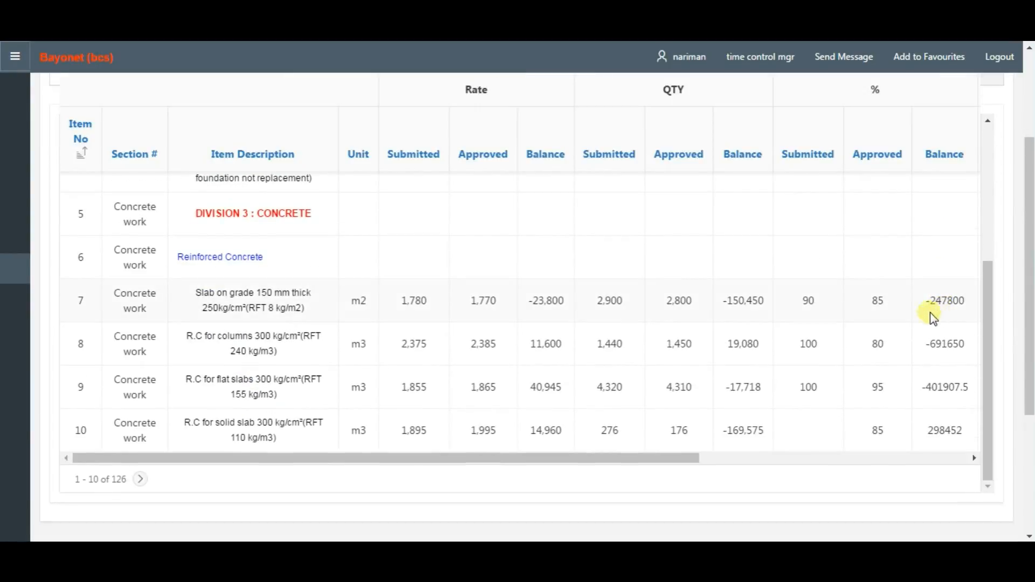
{"action": "left_click_drag", "start_coordinate": [686, 457], "coordinate": [970, 459]}
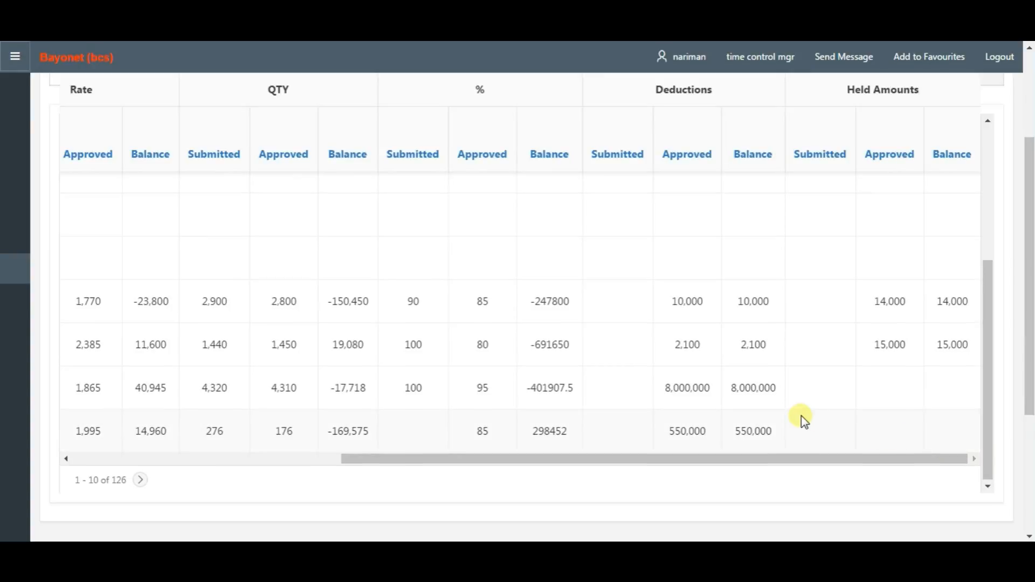
- Review the Delivered Items of Interim Valuation # 7, including the deductions and held amounts
{"action": "scroll", "coordinate": [802, 419], "scroll_direction": "up", "scroll_amount": 10}
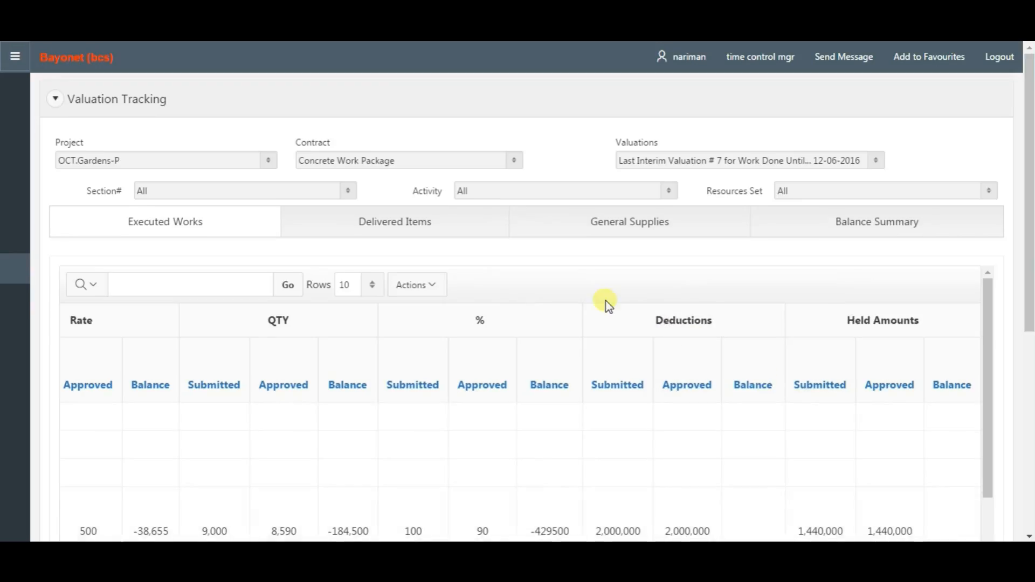
{"action": "left_click", "coordinate": [414, 236]}
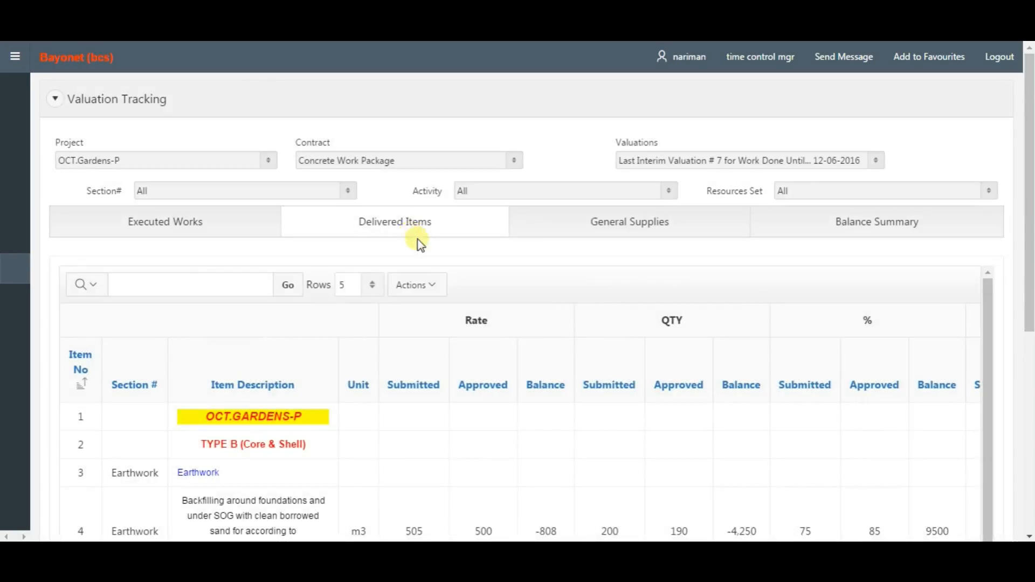
{"action": "scroll", "coordinate": [433, 297], "scroll_direction": "down", "scroll_amount": 4}
{"action": "left_click_drag", "start_coordinate": [436, 303], "coordinate": [840, 307]}
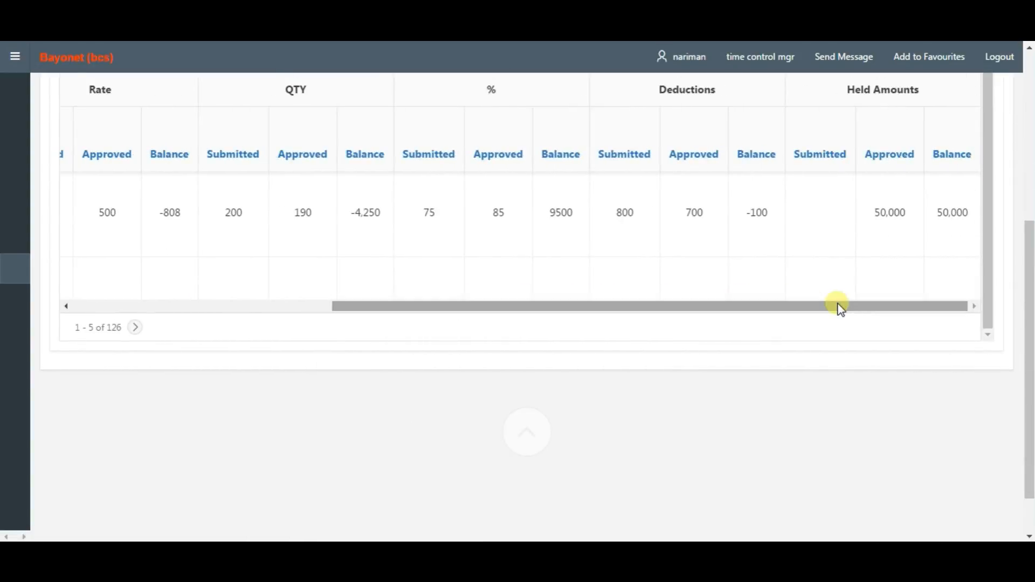
- Review the General Supplies of Interim Valuation # 7 through Held Amounts, and open its Balance Summary
{"action": "scroll", "coordinate": [836, 305], "scroll_direction": "up", "scroll_amount": 4}
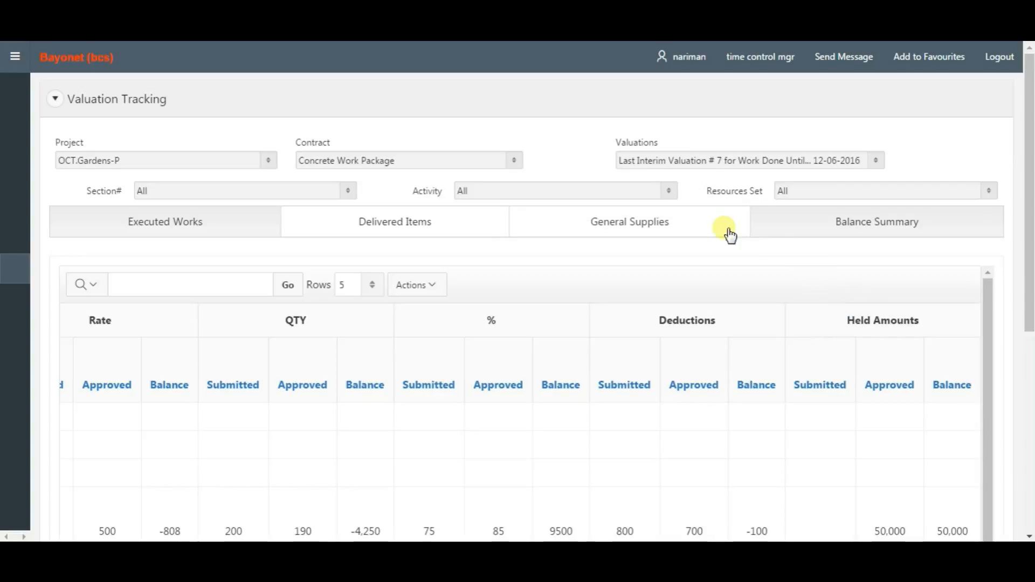
{"action": "left_click", "coordinate": [705, 217]}
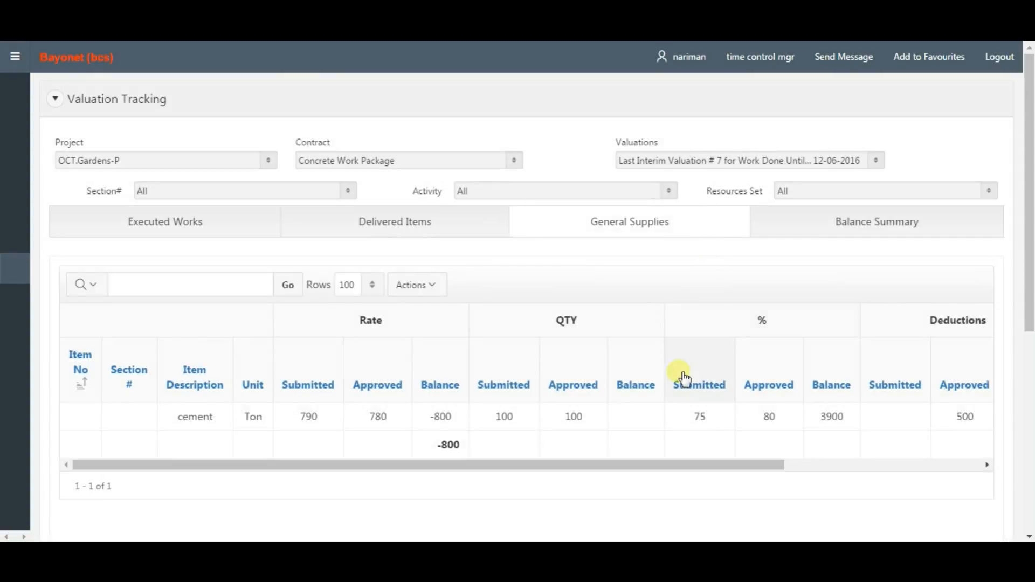
{"action": "left_click_drag", "start_coordinate": [661, 464], "coordinate": [950, 468]}
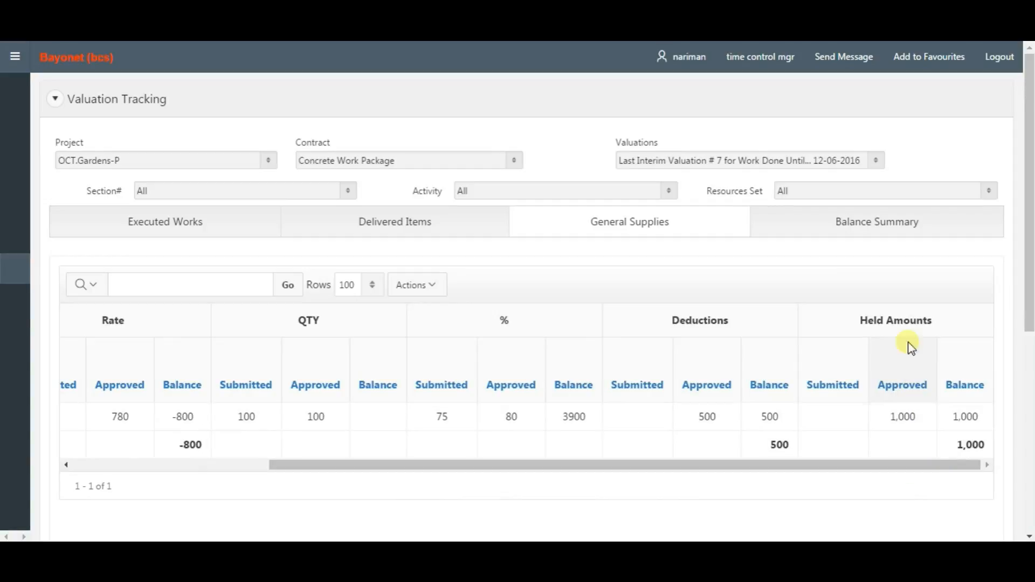
{"action": "left_click", "coordinate": [888, 236]}
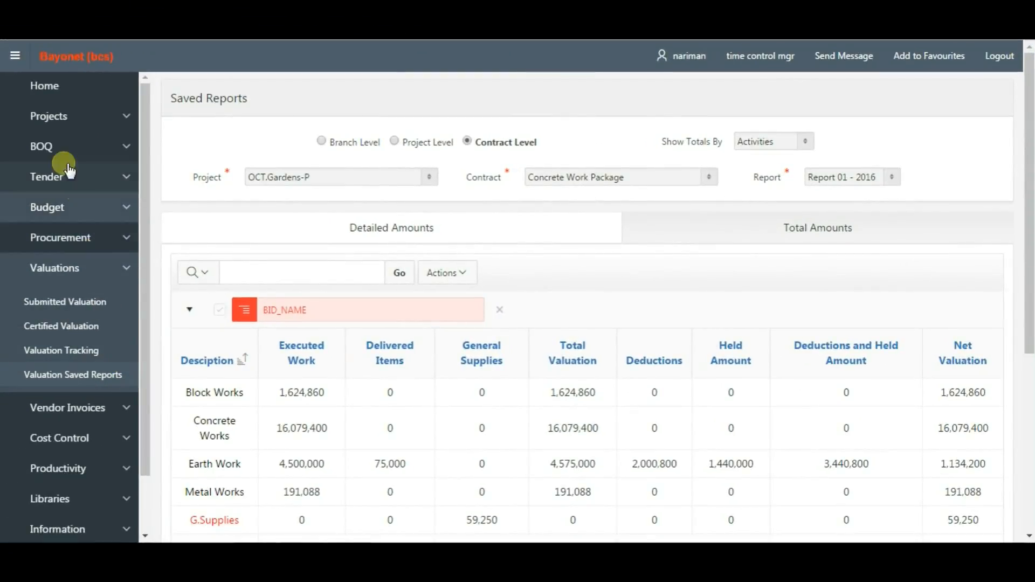
- View the detailed and total amounts of the contract-level saved valuation report Report 01 - 2016 at full width
{"action": "left_click", "coordinate": [15, 56]}
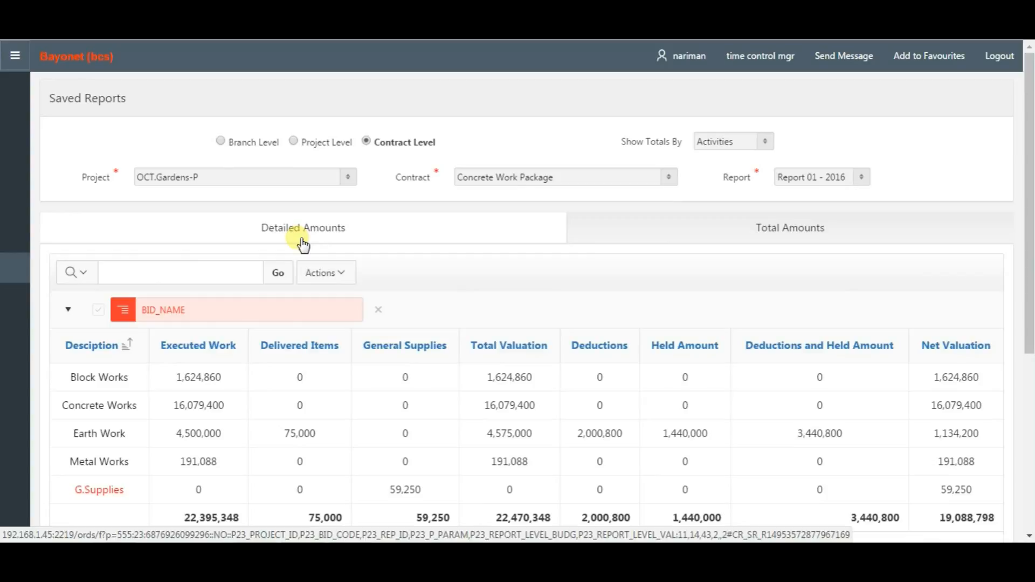
{"action": "left_click", "coordinate": [796, 239]}
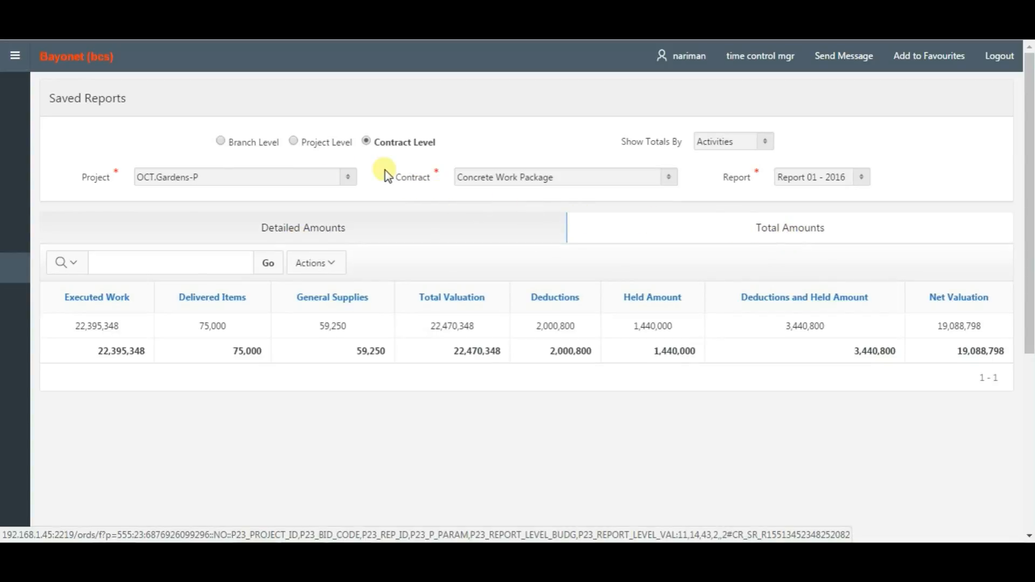
- Switch the saved valuation reports to Project Level, choose Report 01 - 2016 and view its detailed and total amounts
{"action": "left_click", "coordinate": [294, 142]}
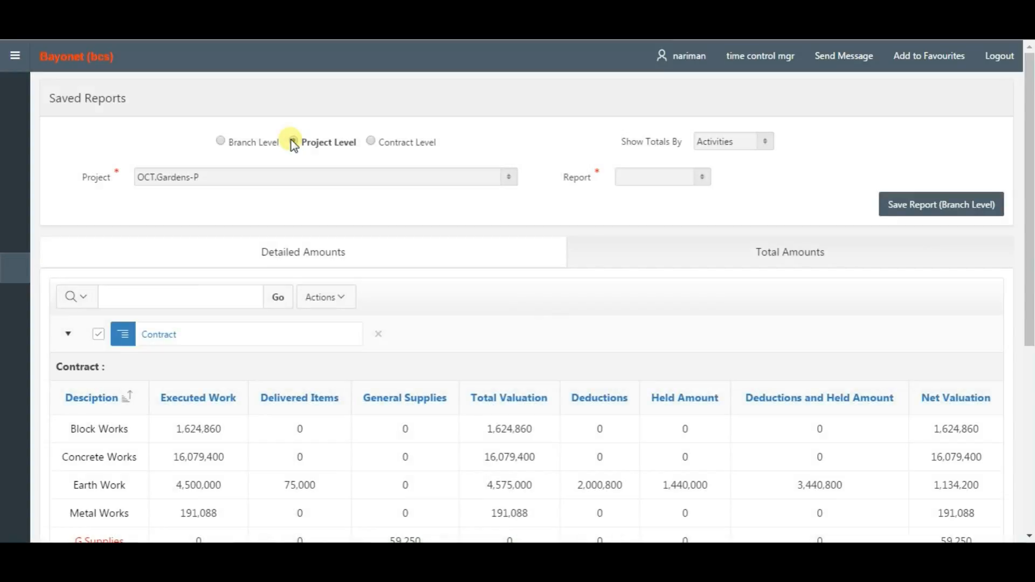
{"action": "left_click", "coordinate": [694, 181]}
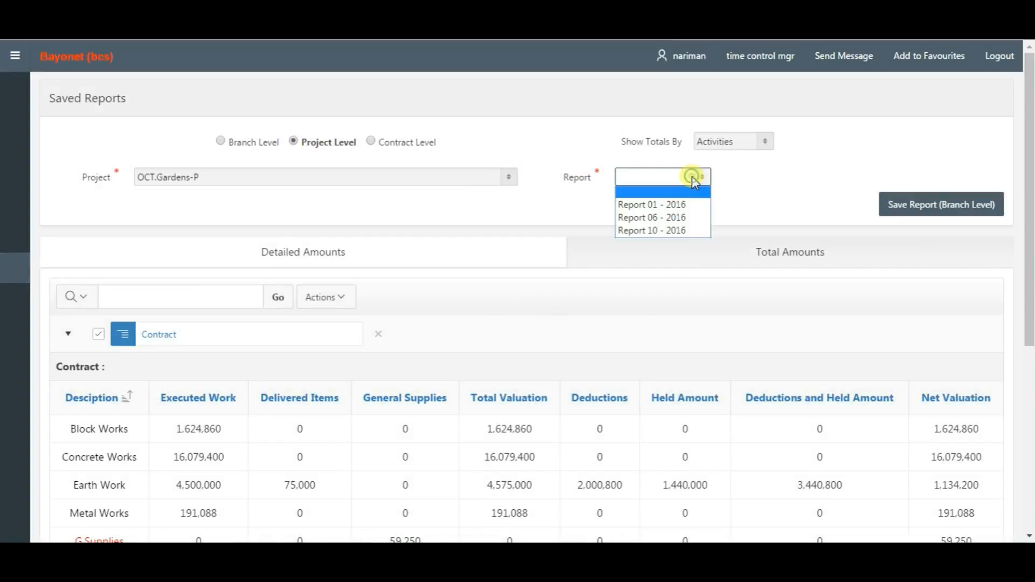
{"action": "left_click", "coordinate": [694, 202]}
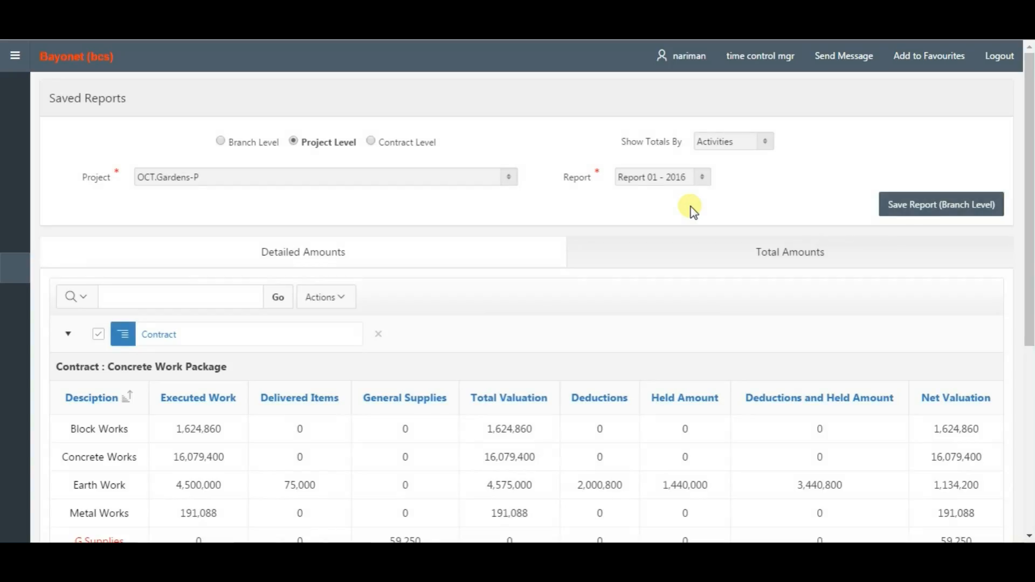
{"action": "scroll", "coordinate": [694, 211], "scroll_direction": "down", "scroll_amount": 2}
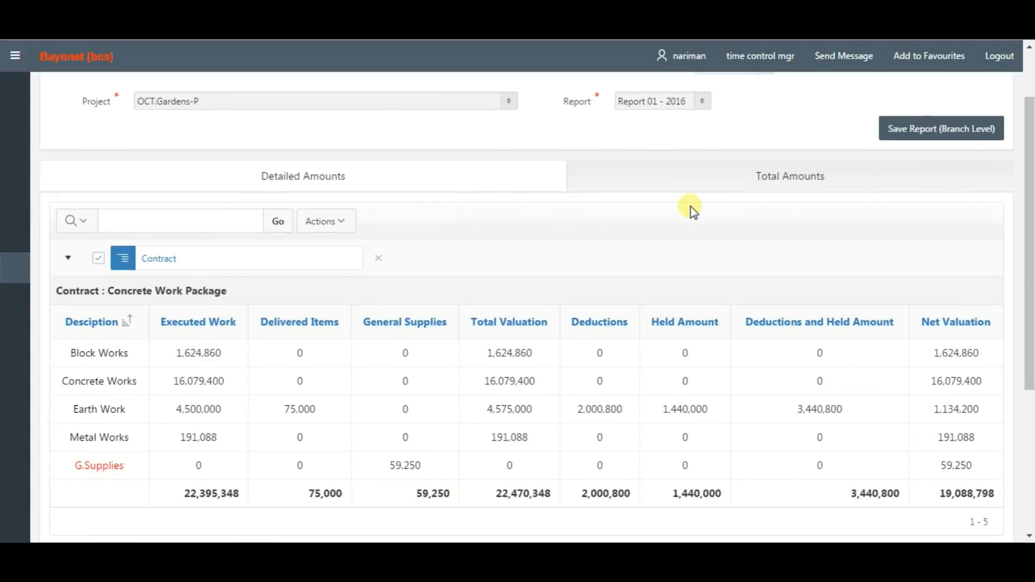
{"action": "left_click", "coordinate": [780, 192]}
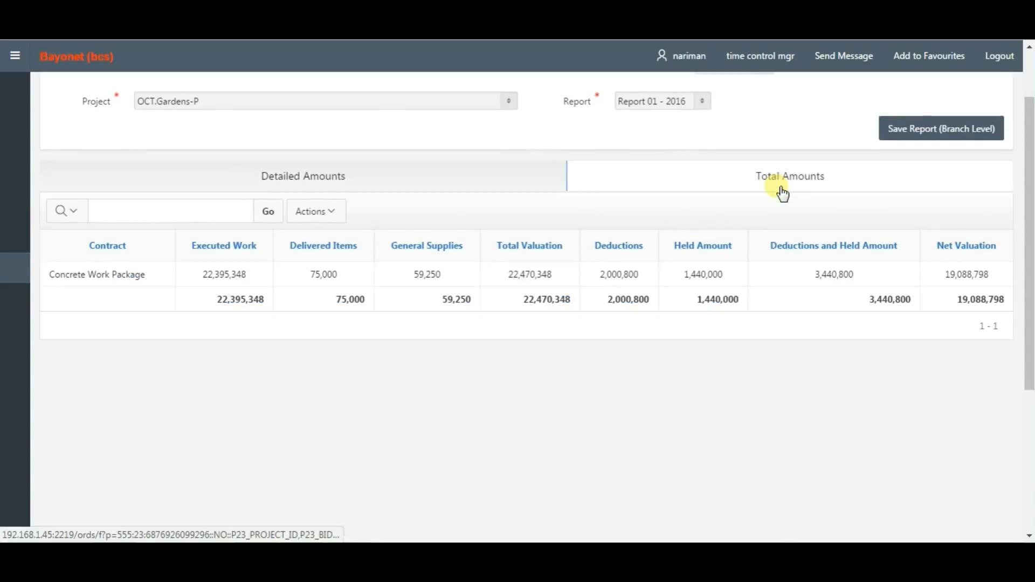
- Switch the saved valuation reports to Branch Level and review the detailed amounts of every project and contract
{"action": "scroll", "coordinate": [782, 194], "scroll_direction": "up", "scroll_amount": 2}
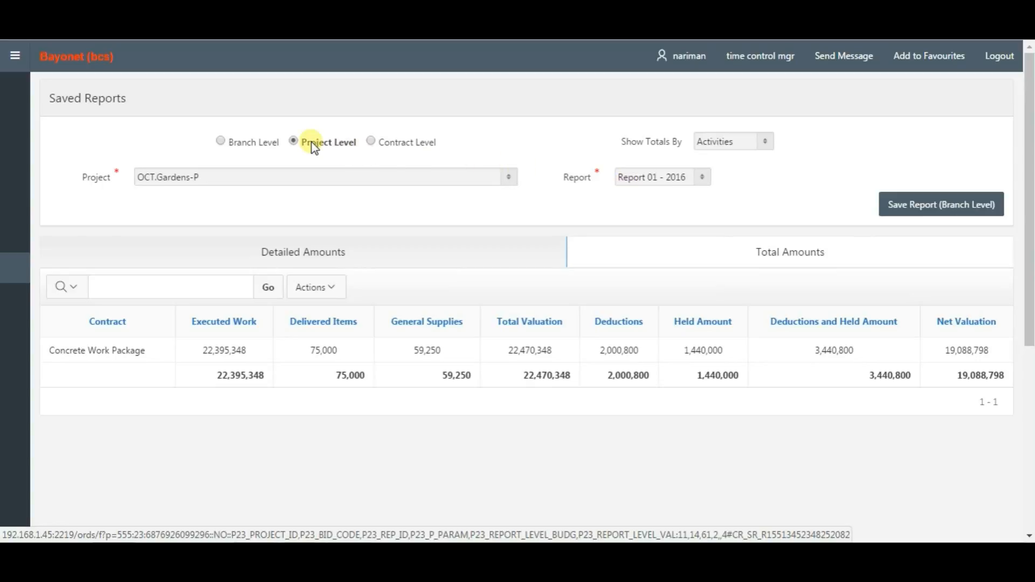
{"action": "left_click", "coordinate": [258, 143]}
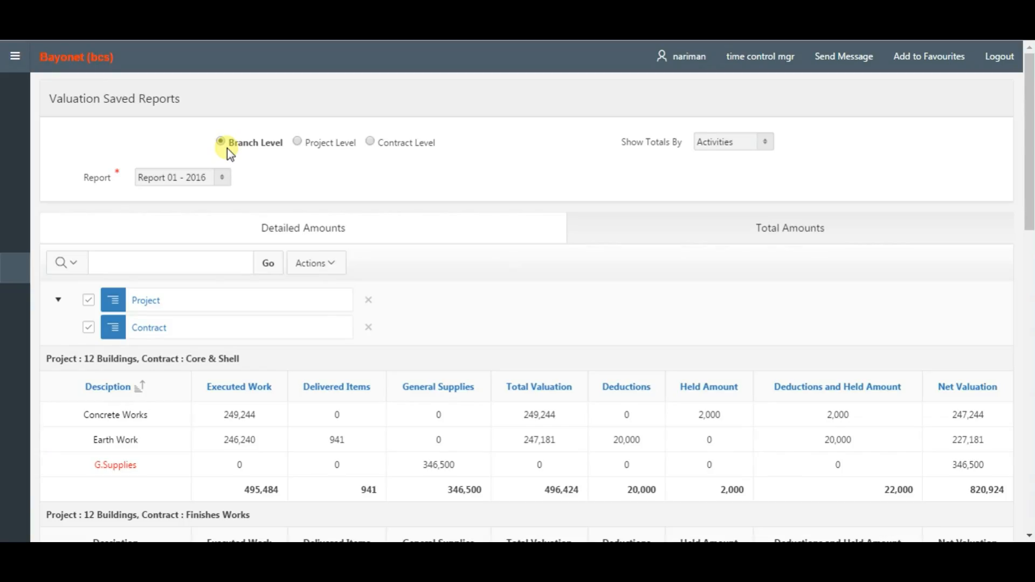
{"action": "scroll", "coordinate": [229, 151], "scroll_direction": "down", "scroll_amount": 3}
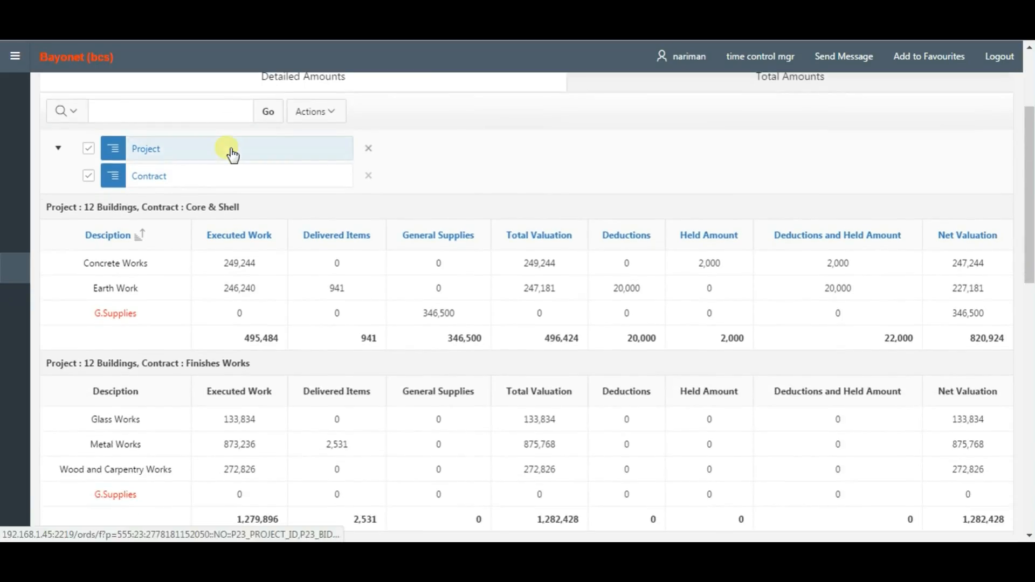
{"action": "scroll", "coordinate": [233, 156], "scroll_direction": "down", "scroll_amount": 7}
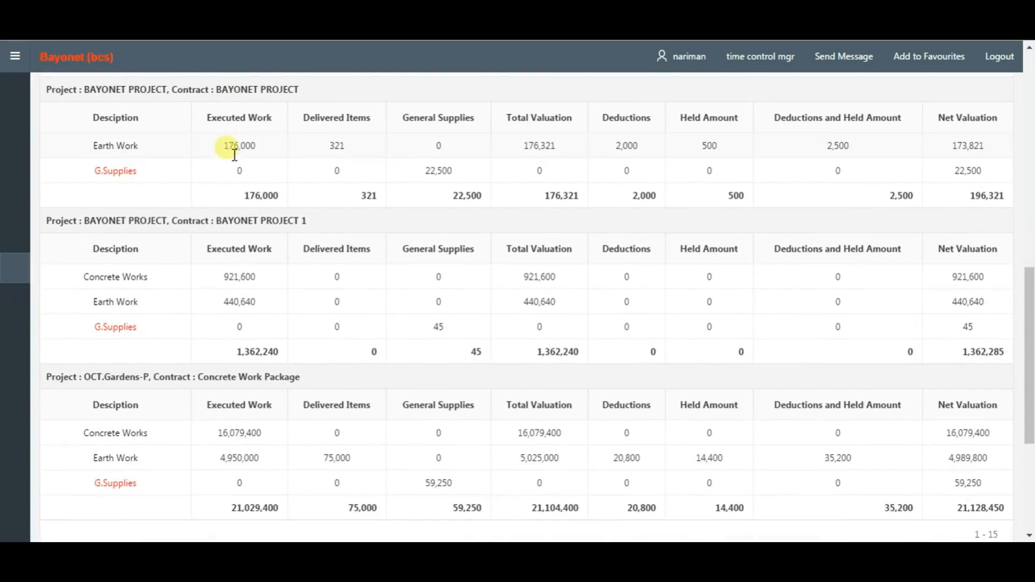
{"action": "scroll", "coordinate": [235, 154], "scroll_direction": "up", "scroll_amount": 10}
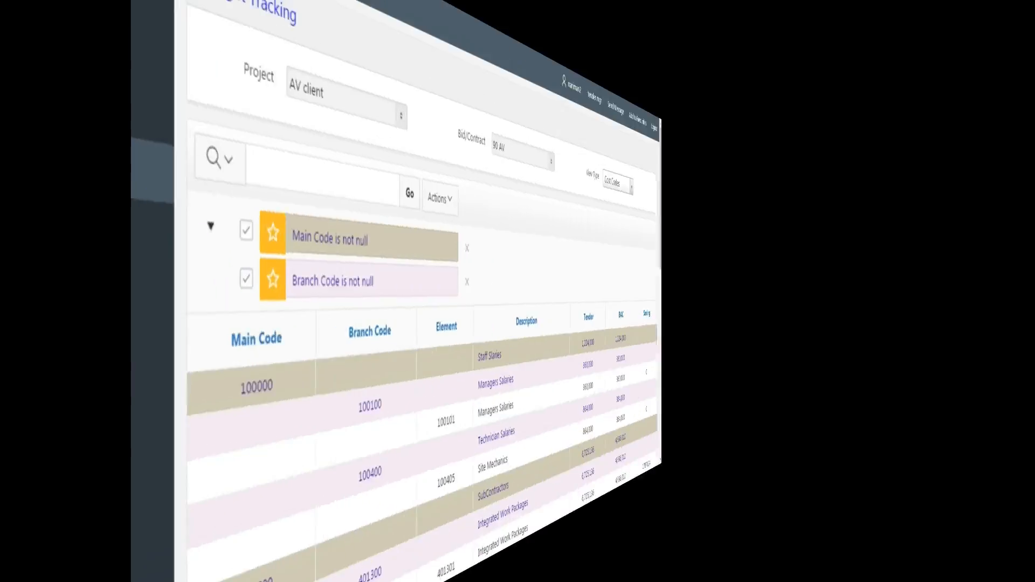
- Review the Tender, BAC and Saving amounts by cost code for the AV client project, down to the Budget Total table
{"action": "scroll", "coordinate": [125, 210], "scroll_direction": "down", "scroll_amount": 3}
{"action": "scroll", "coordinate": [125, 216], "scroll_direction": "down", "scroll_amount": 4}
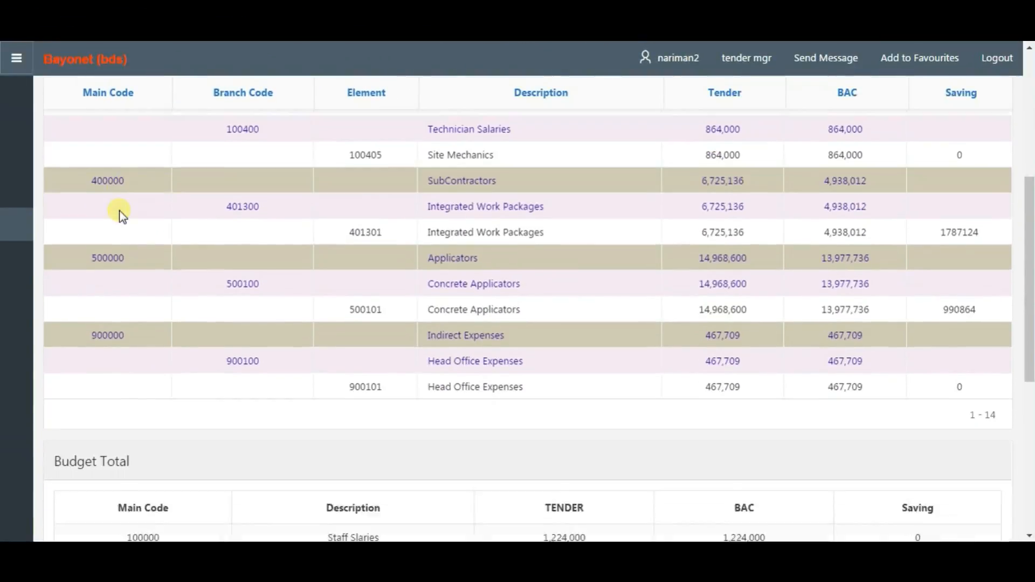
{"action": "scroll", "coordinate": [122, 216], "scroll_direction": "down", "scroll_amount": 1}
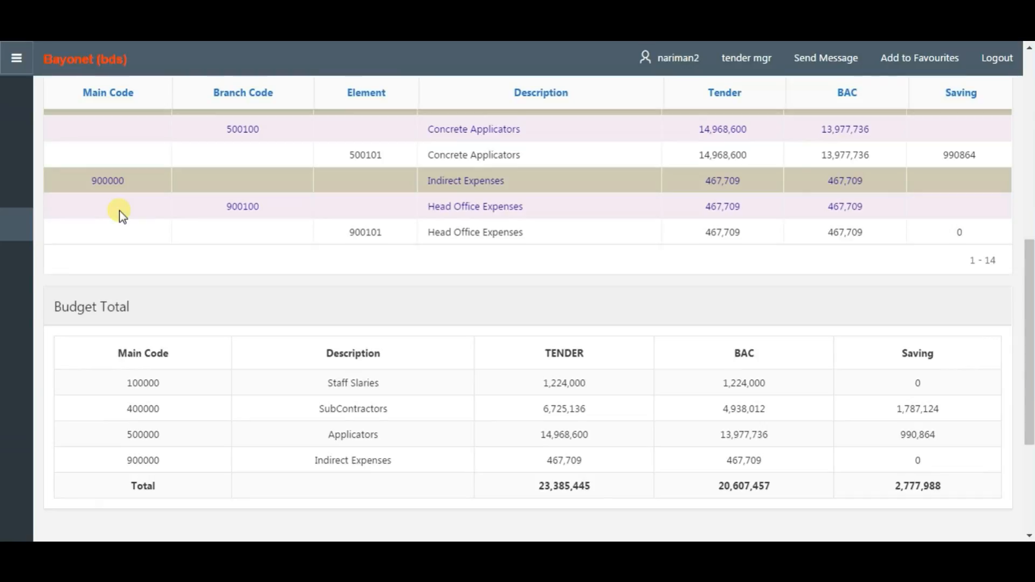
- Switch the budget tracking of the AV client project from cost codes to the Activities view
{"action": "scroll", "coordinate": [122, 214], "scroll_direction": "up", "scroll_amount": 10}
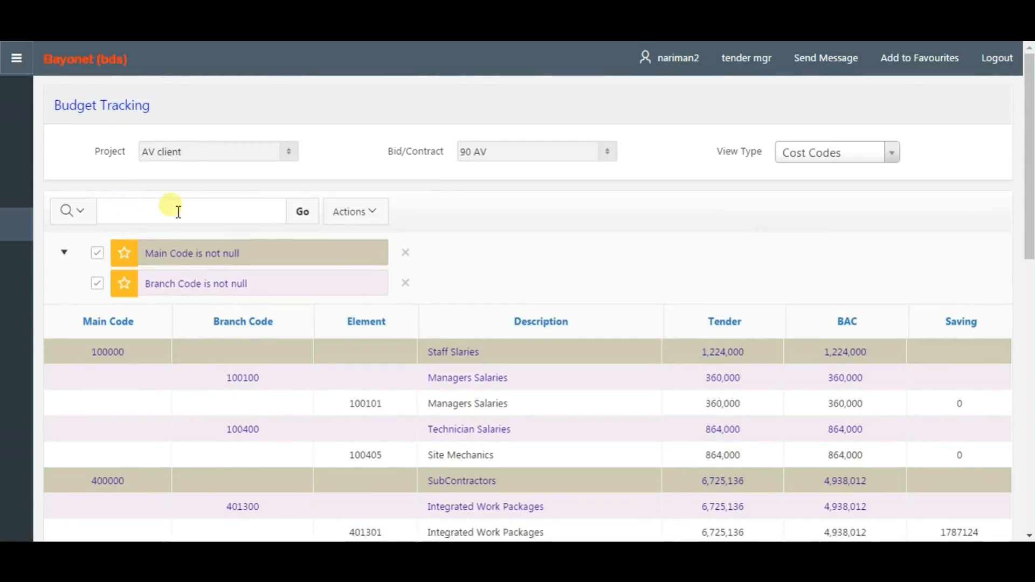
{"action": "left_click", "coordinate": [817, 168]}
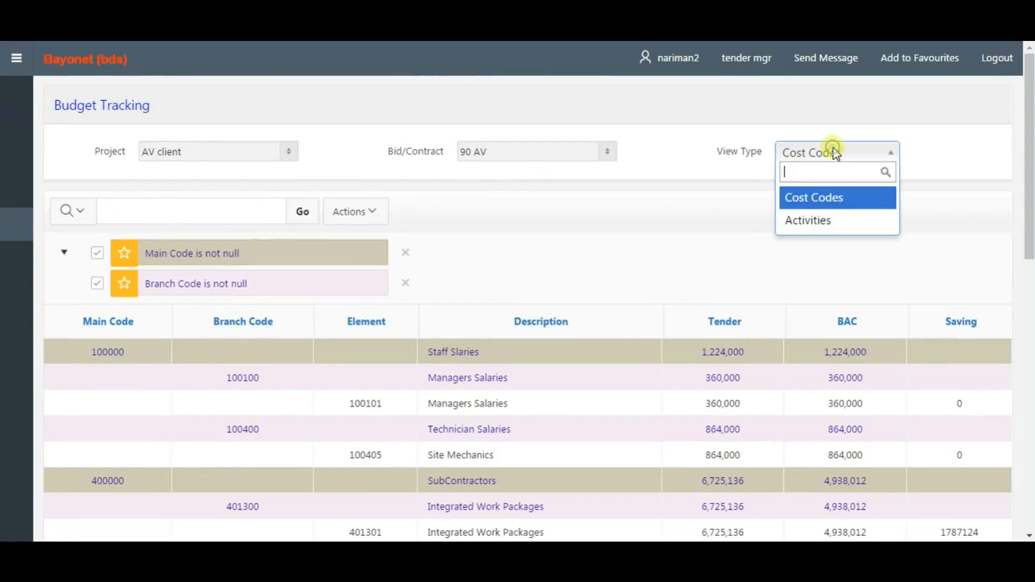
{"action": "left_click", "coordinate": [823, 226]}
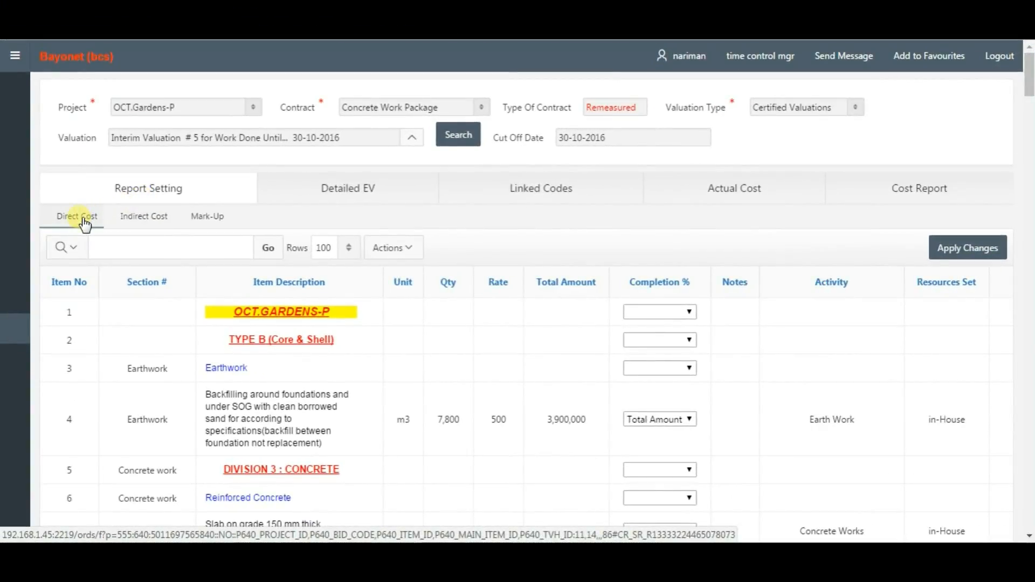
- Review the direct cost items in the report settings of the OCT.Gardens-P Concrete Work Package, with their completion basis, activity and resources set
{"action": "scroll", "coordinate": [83, 294], "scroll_direction": "down", "scroll_amount": 8}
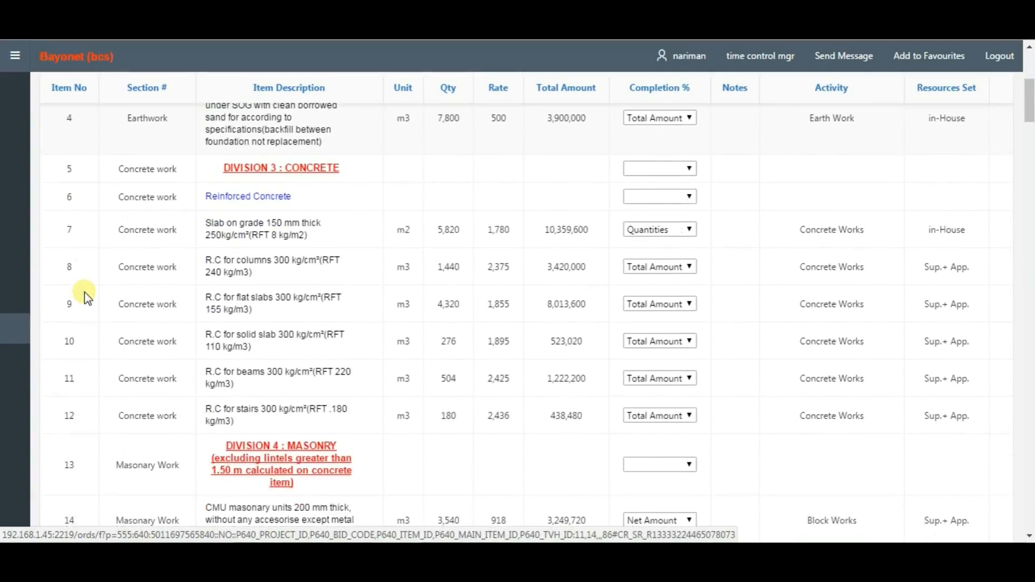
{"action": "scroll", "coordinate": [85, 295], "scroll_direction": "down", "scroll_amount": 8}
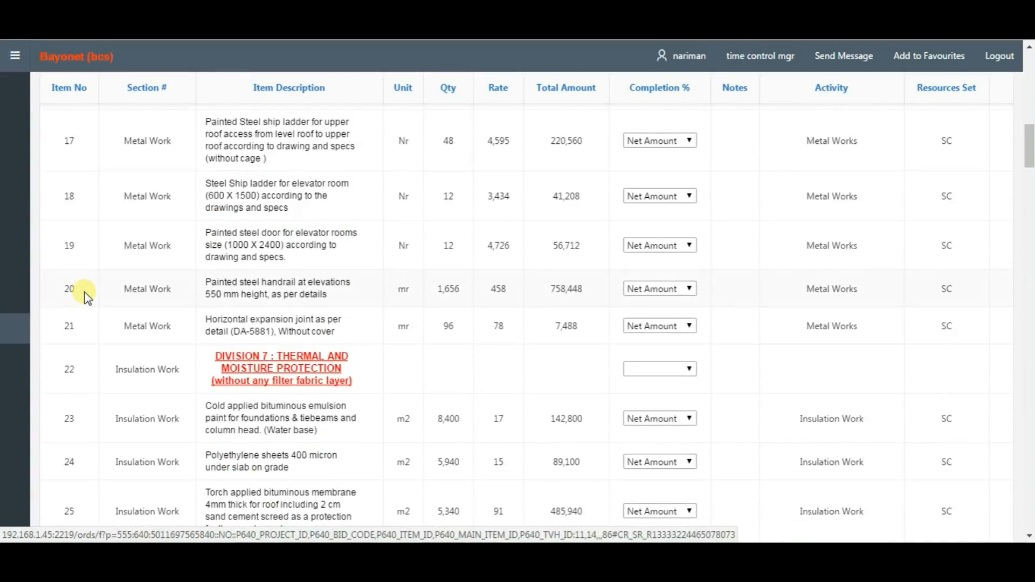
{"action": "scroll", "coordinate": [84, 295], "scroll_direction": "up", "scroll_amount": 15}
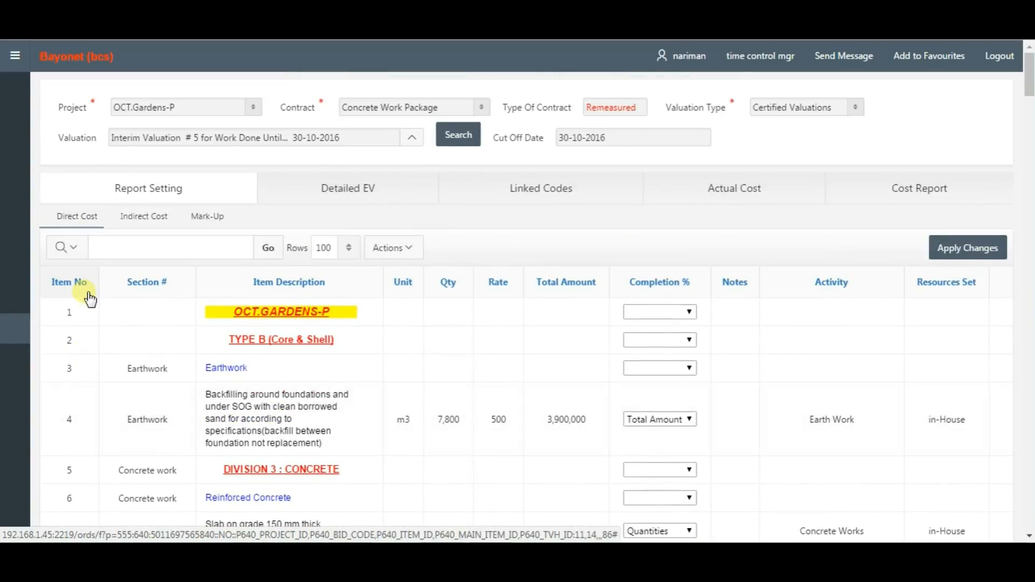
- Review the indirect cost settings for Salaries & Wages and Site Overheads, and view the mark-up items
{"action": "left_click", "coordinate": [152, 222]}
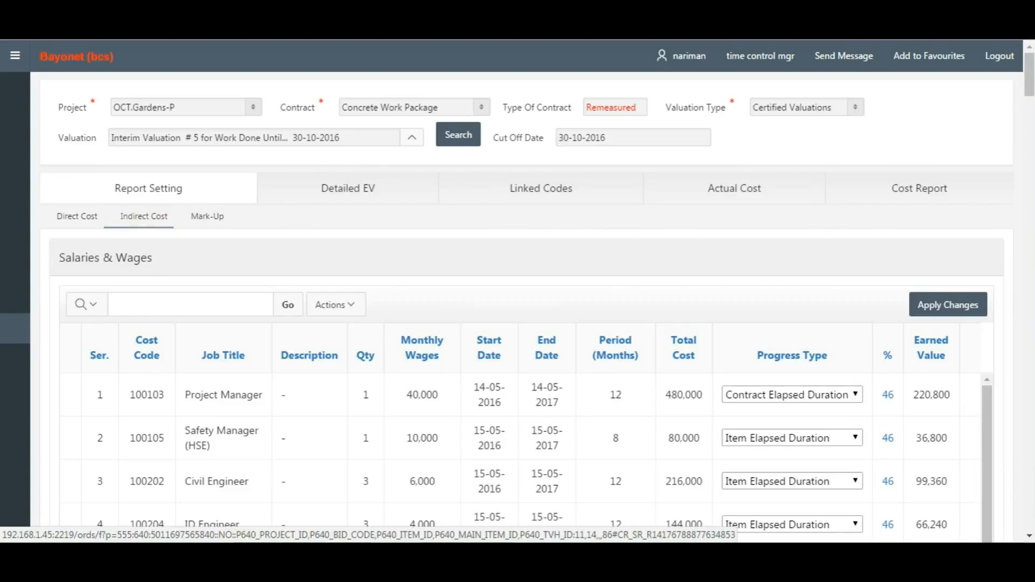
{"action": "scroll", "coordinate": [526, 307], "scroll_direction": "down", "scroll_amount": 3}
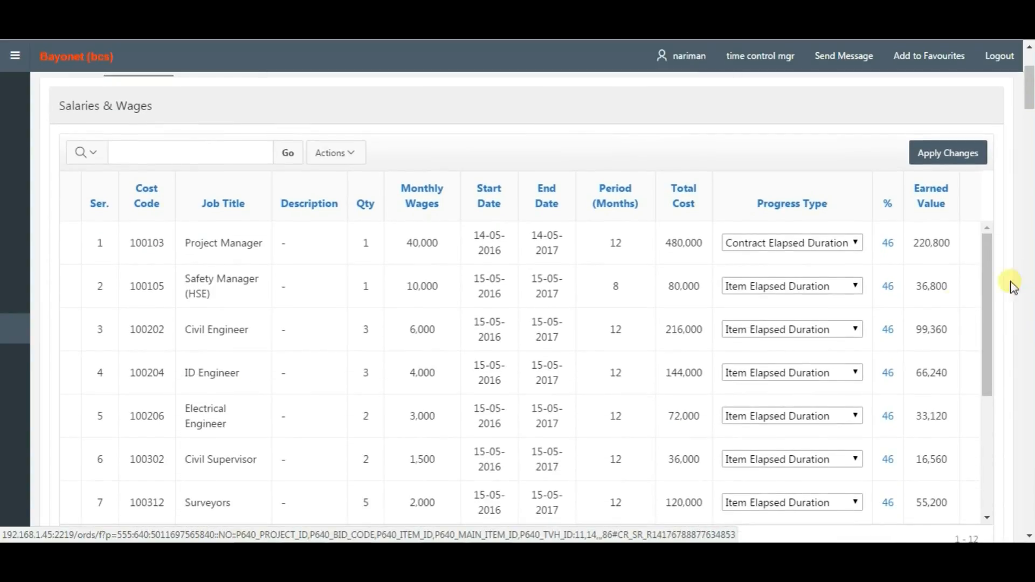
{"action": "scroll", "coordinate": [904, 323], "scroll_direction": "down", "scroll_amount": 6}
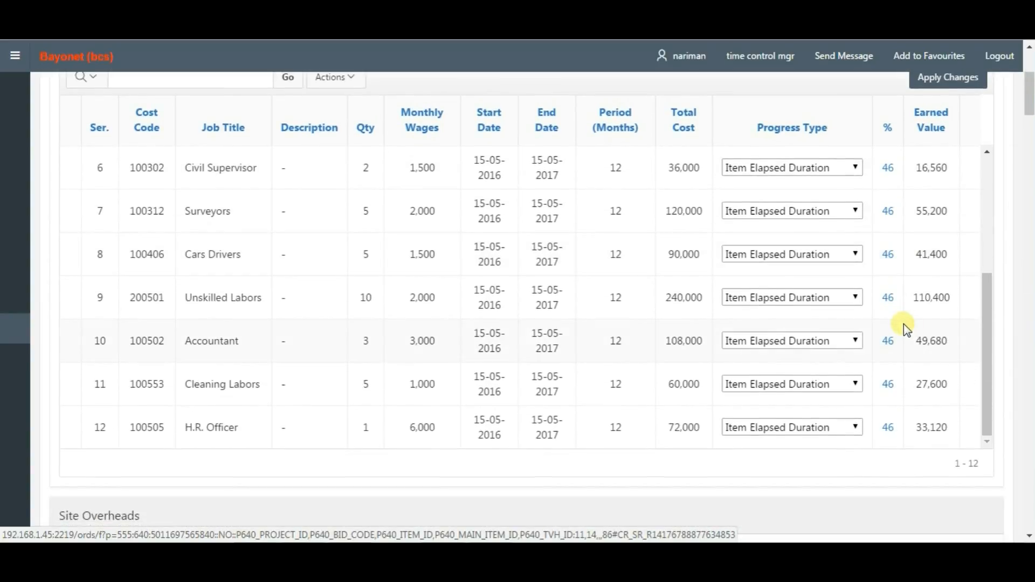
{"action": "scroll", "coordinate": [1006, 385], "scroll_direction": "down", "scroll_amount": 7}
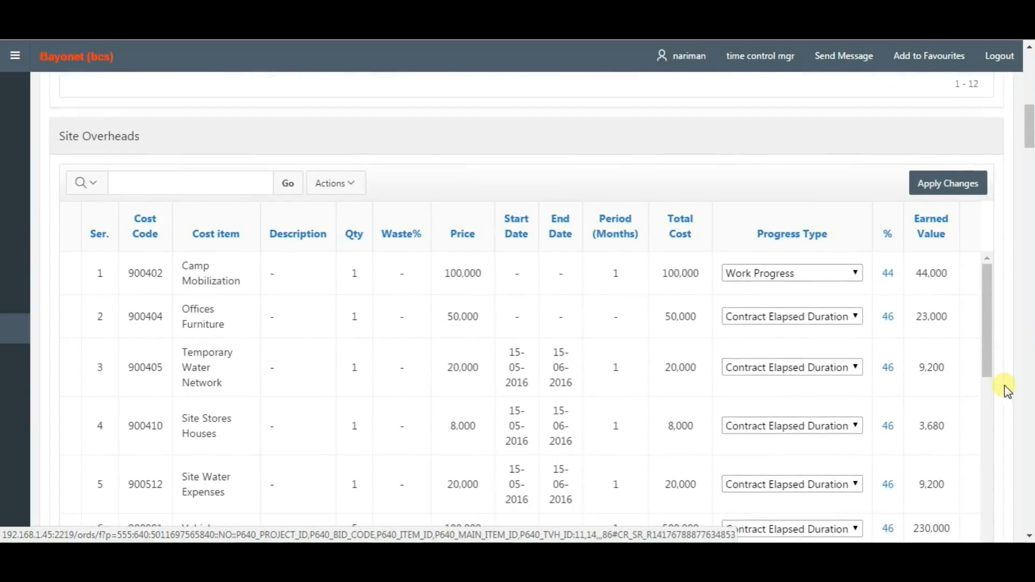
{"action": "scroll", "coordinate": [949, 392], "scroll_direction": "down", "scroll_amount": 8}
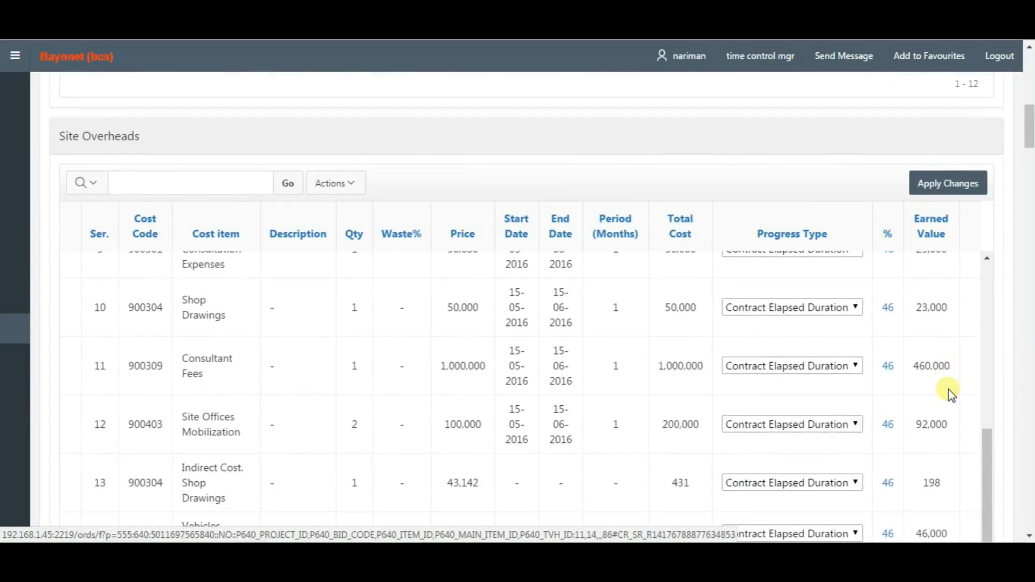
{"action": "scroll", "coordinate": [1008, 389], "scroll_direction": "up", "scroll_amount": 12}
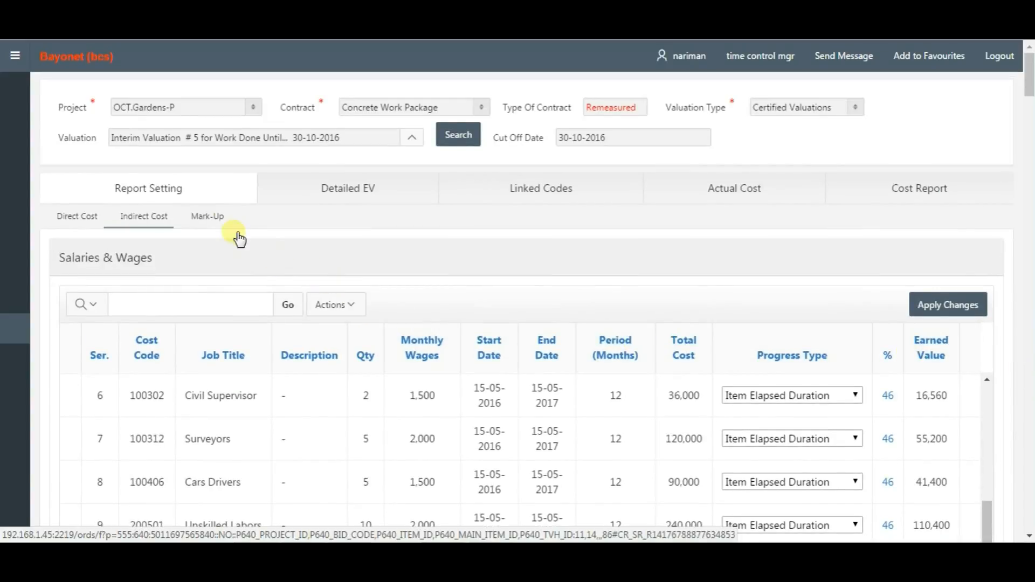
{"action": "left_click", "coordinate": [207, 216]}
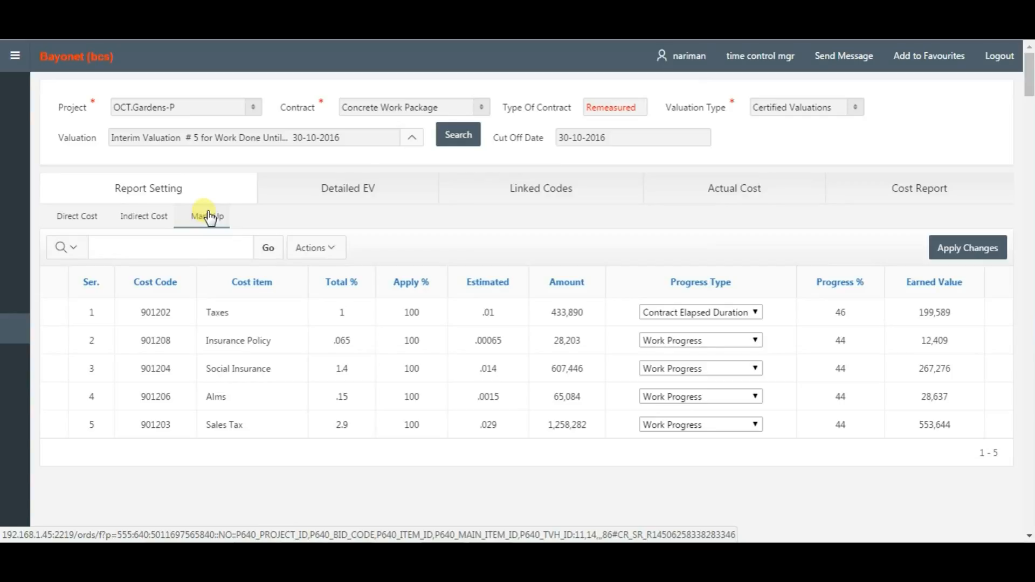
- View the detailed earned value of the 12 Buildings Core & Shell contract and inspect the cost element completion of main item 10
{"action": "left_click", "coordinate": [348, 203]}
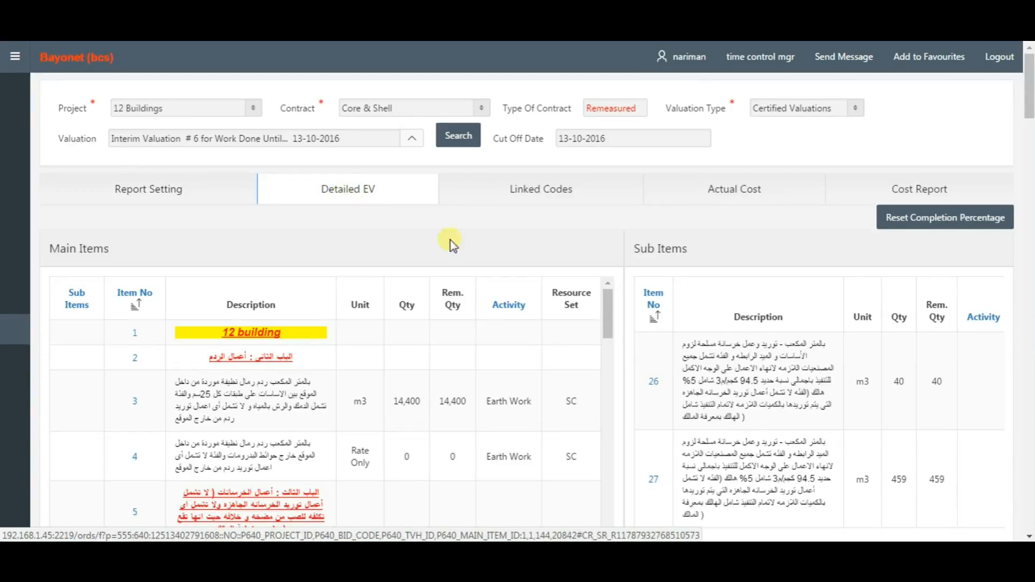
{"action": "scroll", "coordinate": [614, 345], "scroll_direction": "down", "scroll_amount": 8}
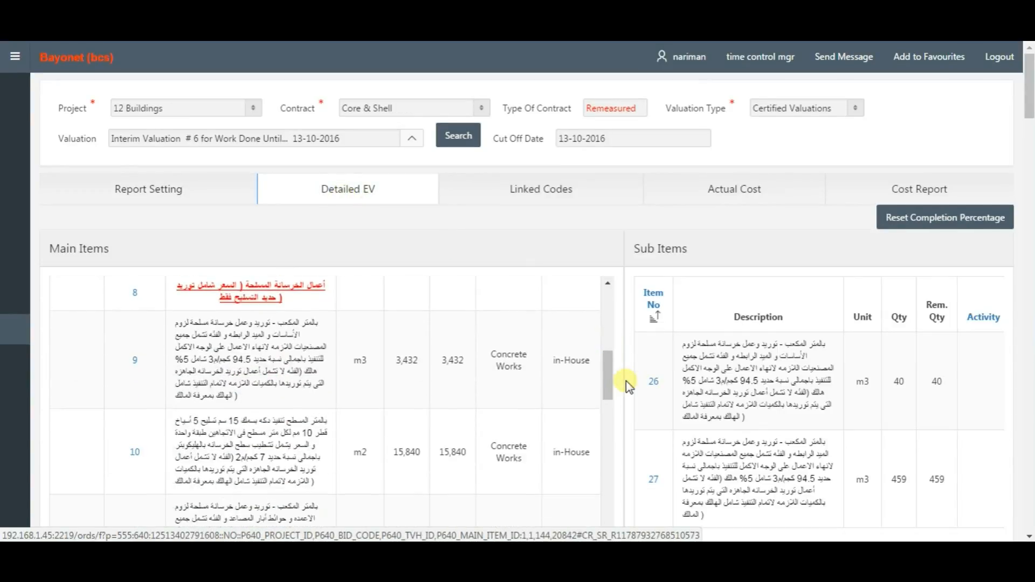
{"action": "scroll", "coordinate": [628, 384], "scroll_direction": "down", "scroll_amount": 1}
{"action": "scroll", "coordinate": [628, 384], "scroll_direction": "down", "scroll_amount": 2}
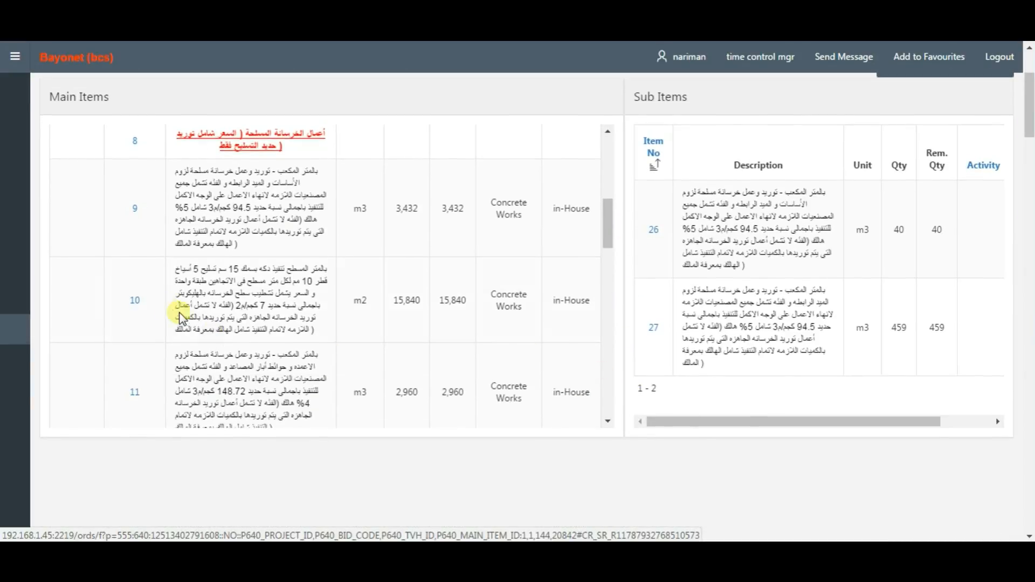
{"action": "left_click", "coordinate": [136, 297]}
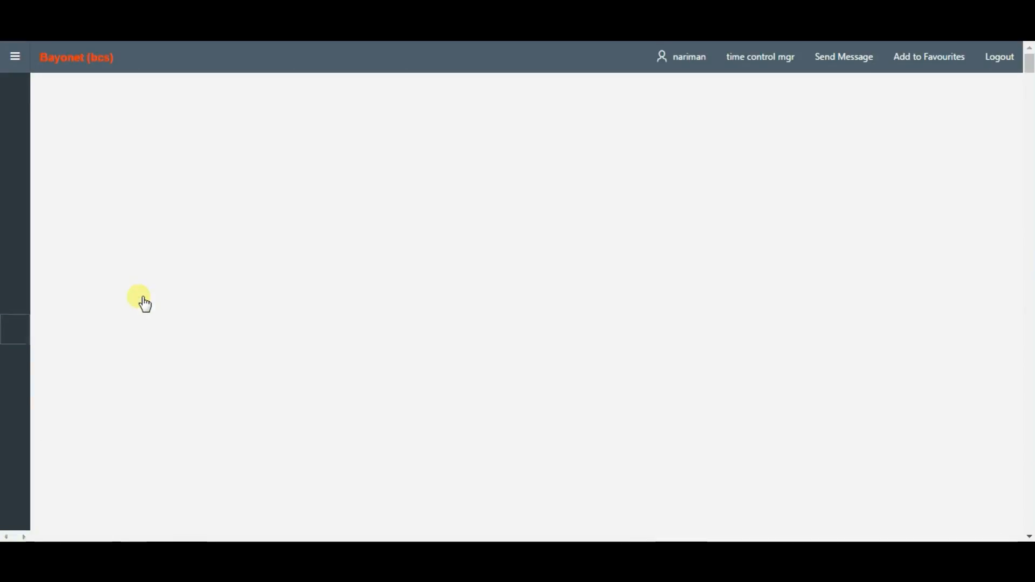
{"action": "scroll", "coordinate": [702, 365], "scroll_direction": "down", "scroll_amount": 6}
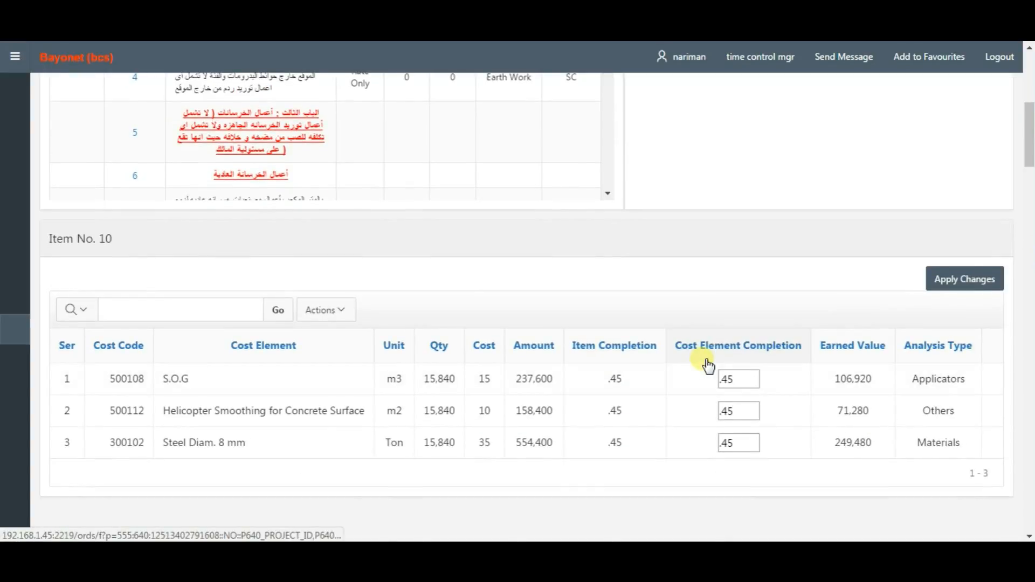
{"action": "left_click", "coordinate": [706, 365]}
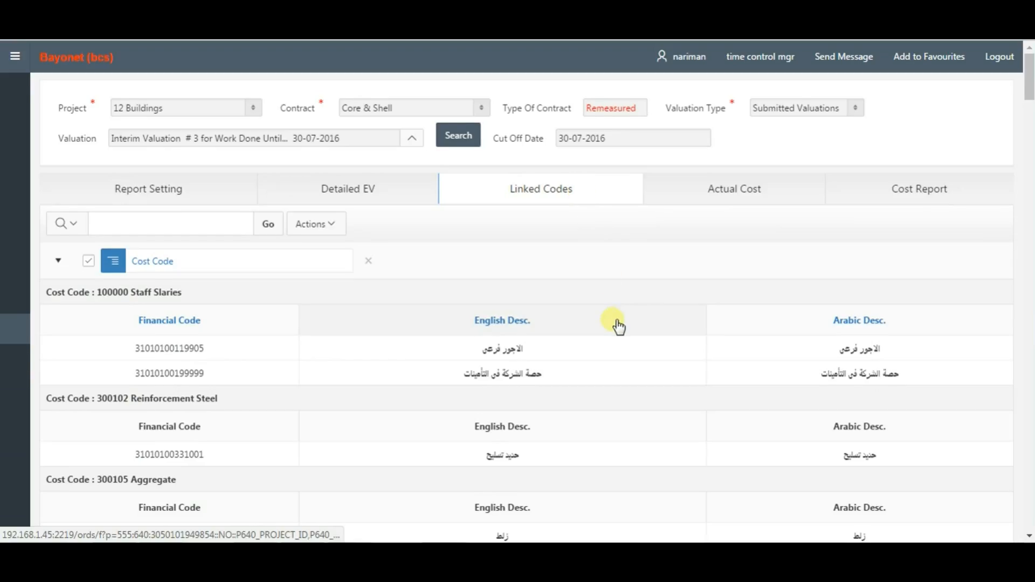
- Review the financial codes linked to each cost code of the Core & Shell contract and the actual cost values by cost code
{"action": "scroll", "coordinate": [614, 321], "scroll_direction": "down", "scroll_amount": 7}
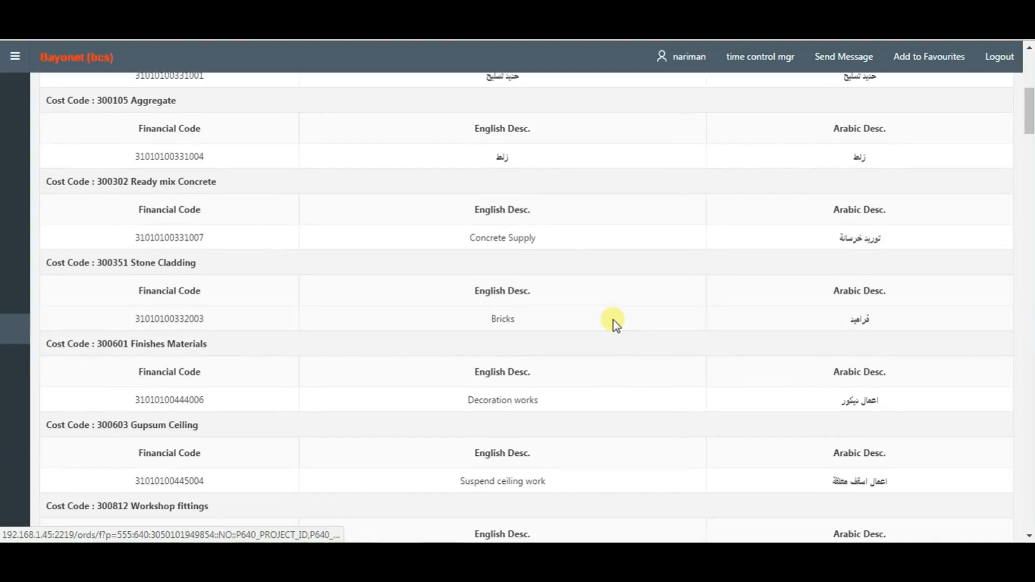
{"action": "scroll", "coordinate": [614, 321], "scroll_direction": "up", "scroll_amount": 7}
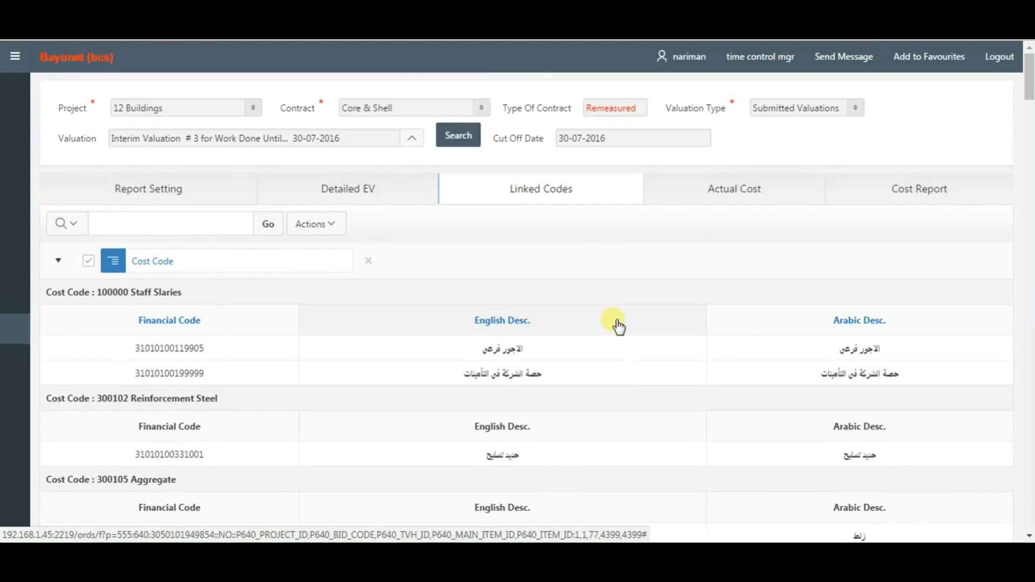
{"action": "left_click", "coordinate": [754, 199]}
{"action": "scroll", "coordinate": [757, 291], "scroll_direction": "down", "scroll_amount": 8}
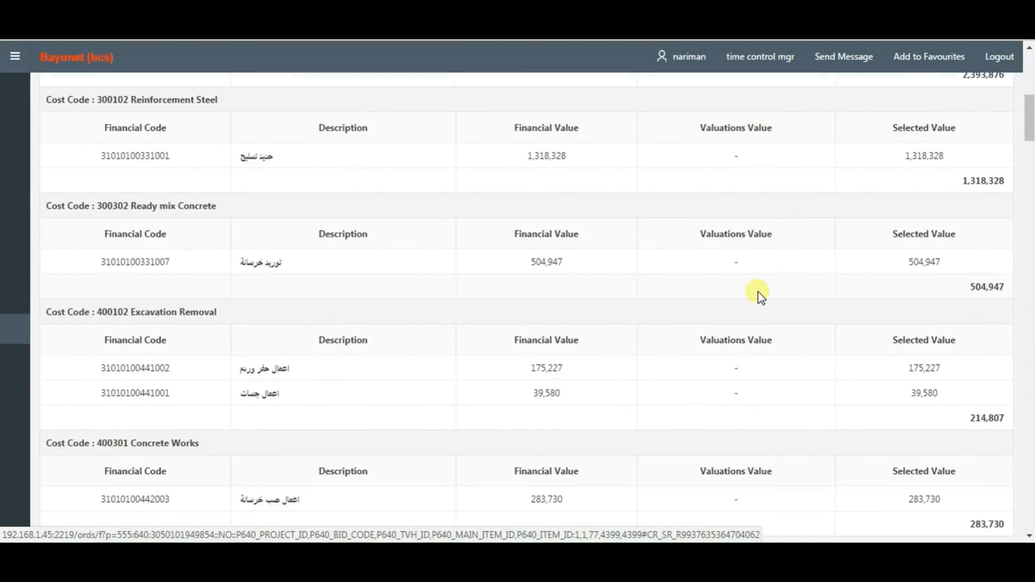
{"action": "scroll", "coordinate": [757, 293], "scroll_direction": "up", "scroll_amount": 8}
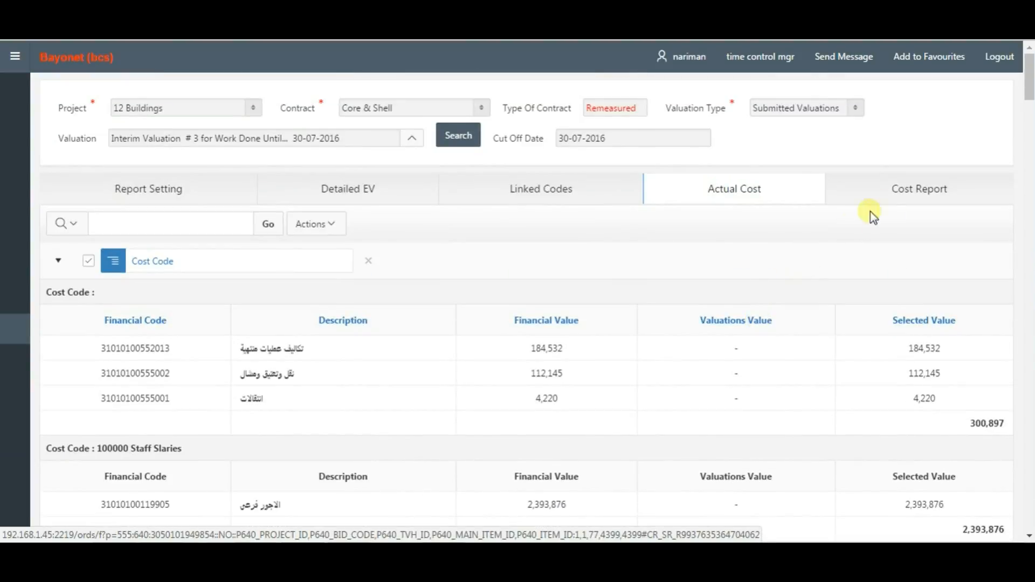
- Review the cost report by cost code, from BAC, earned value and actual cost through deviation, CPI, forecasting and EAC
{"action": "left_click", "coordinate": [916, 195]}
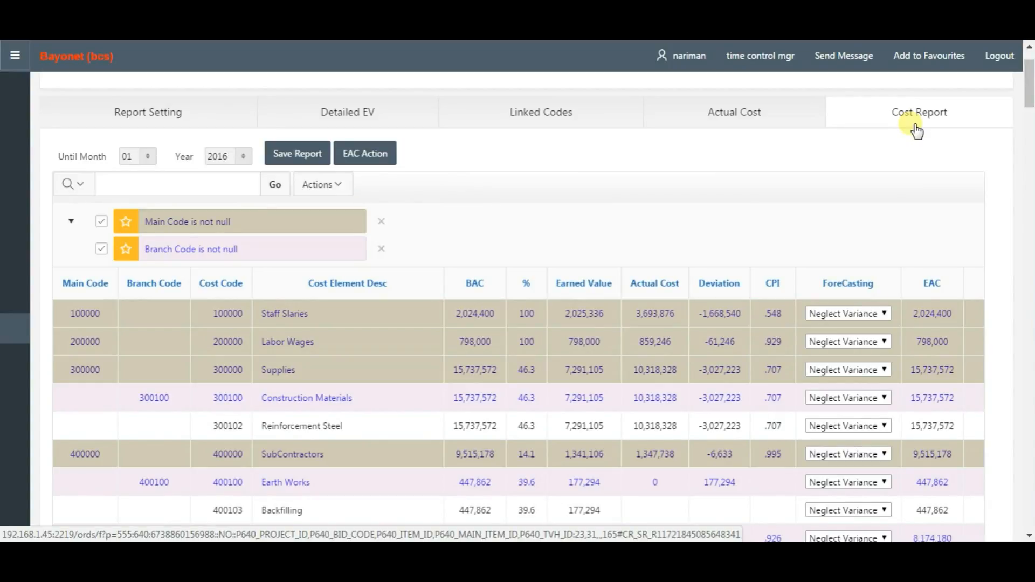
{"action": "scroll", "coordinate": [916, 130], "scroll_direction": "down", "scroll_amount": 5}
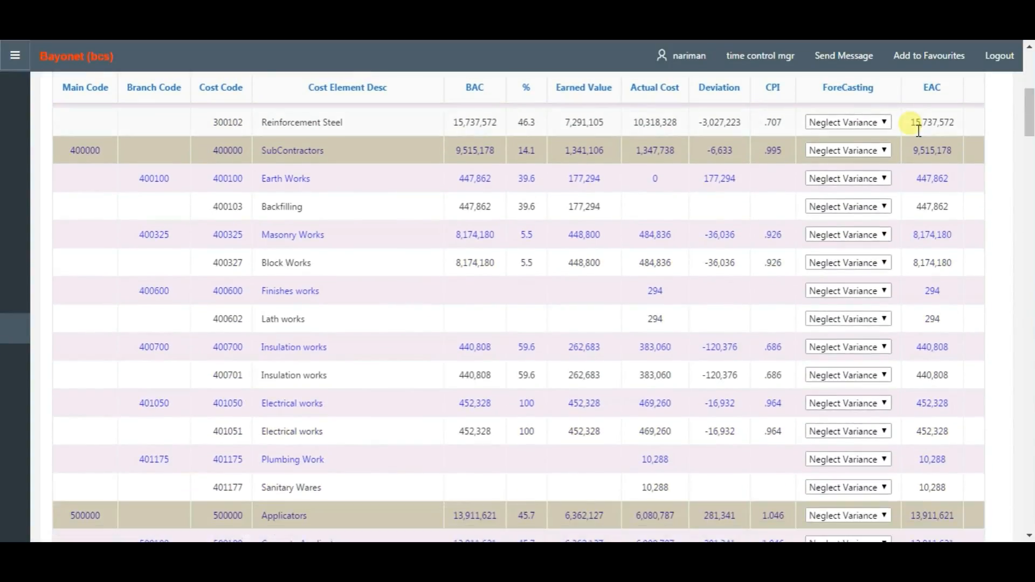
{"action": "scroll", "coordinate": [918, 130], "scroll_direction": "down", "scroll_amount": 5}
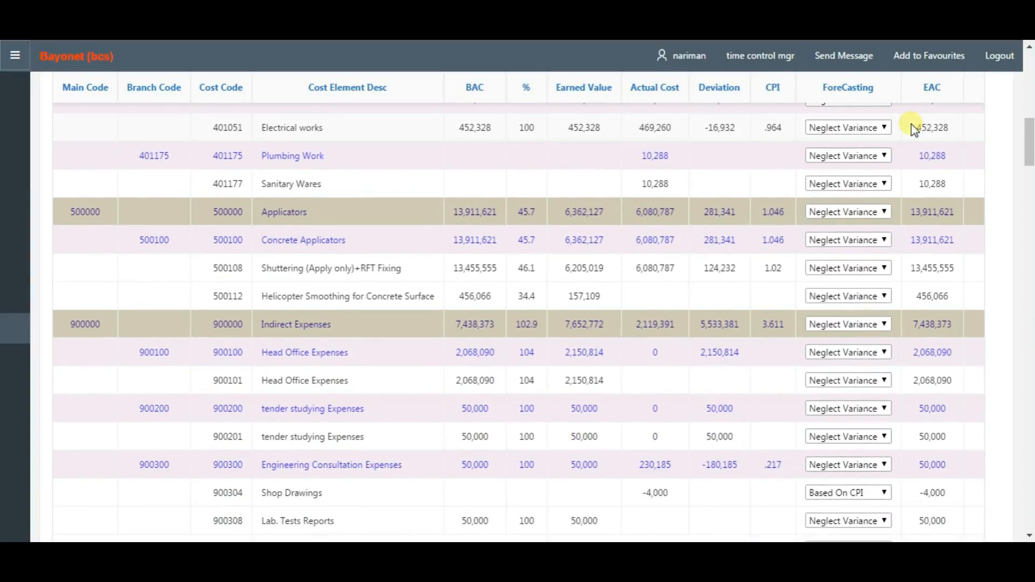
{"action": "scroll", "coordinate": [911, 124], "scroll_direction": "down", "scroll_amount": 6}
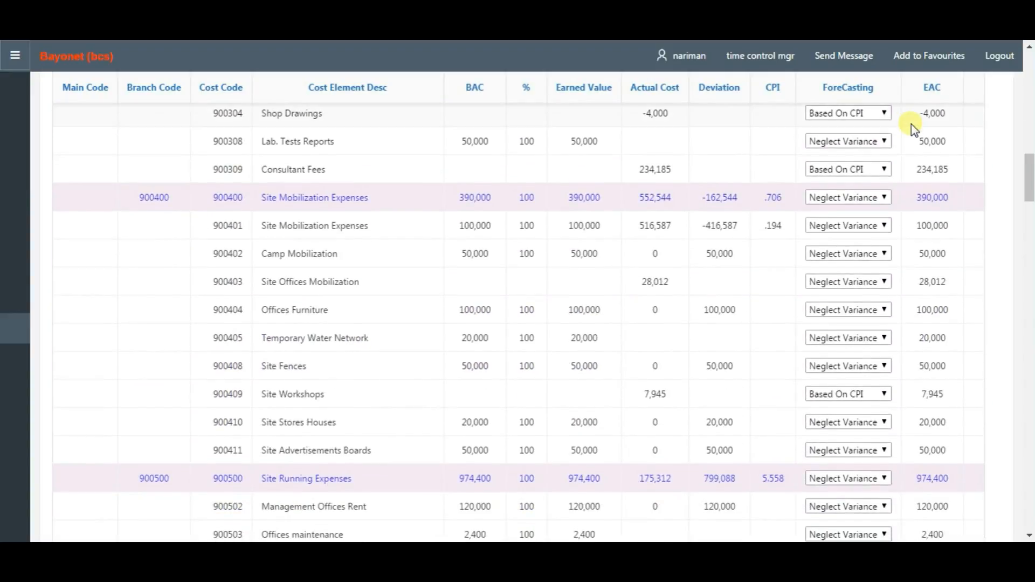
{"action": "scroll", "coordinate": [911, 124], "scroll_direction": "up", "scroll_amount": 11}
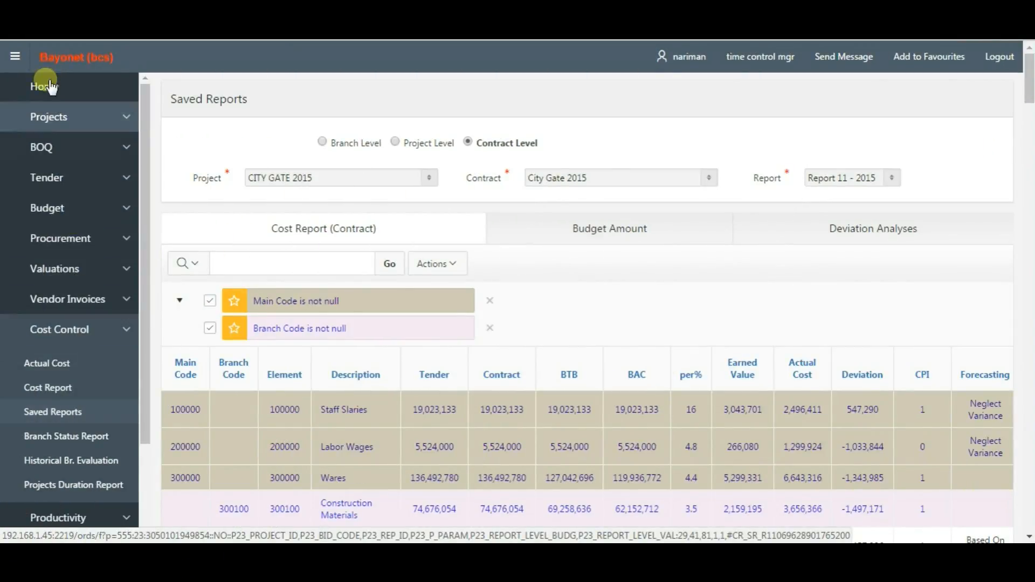
- Review the contract-level saved cost report Report 11 - 2015 of CITY GATE 2015 at full width, down through the subcontractor cost codes
{"action": "left_click", "coordinate": [15, 56]}
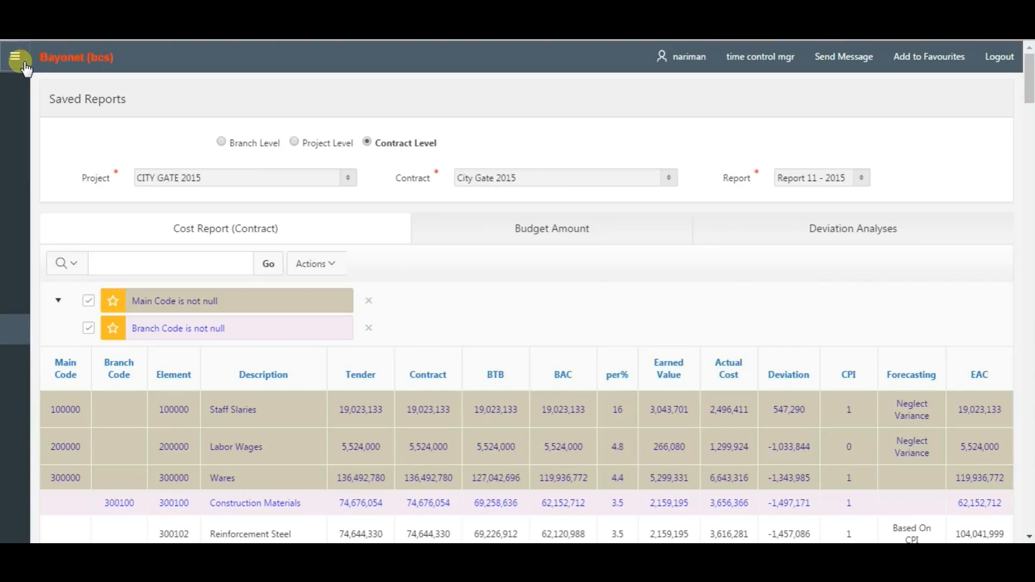
{"action": "scroll", "coordinate": [299, 371], "scroll_direction": "down", "scroll_amount": 12}
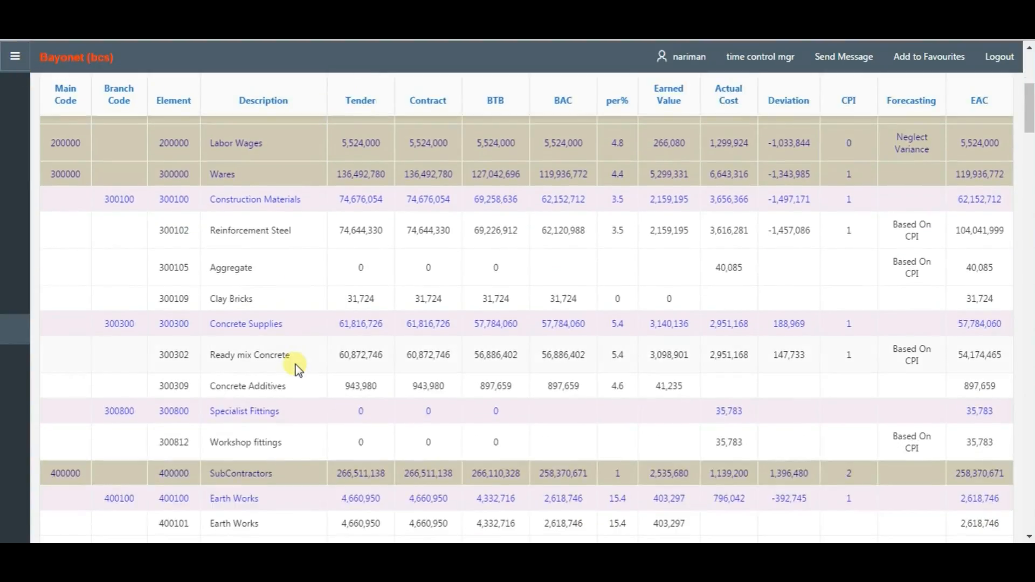
{"action": "scroll", "coordinate": [295, 364], "scroll_direction": "down", "scroll_amount": 2}
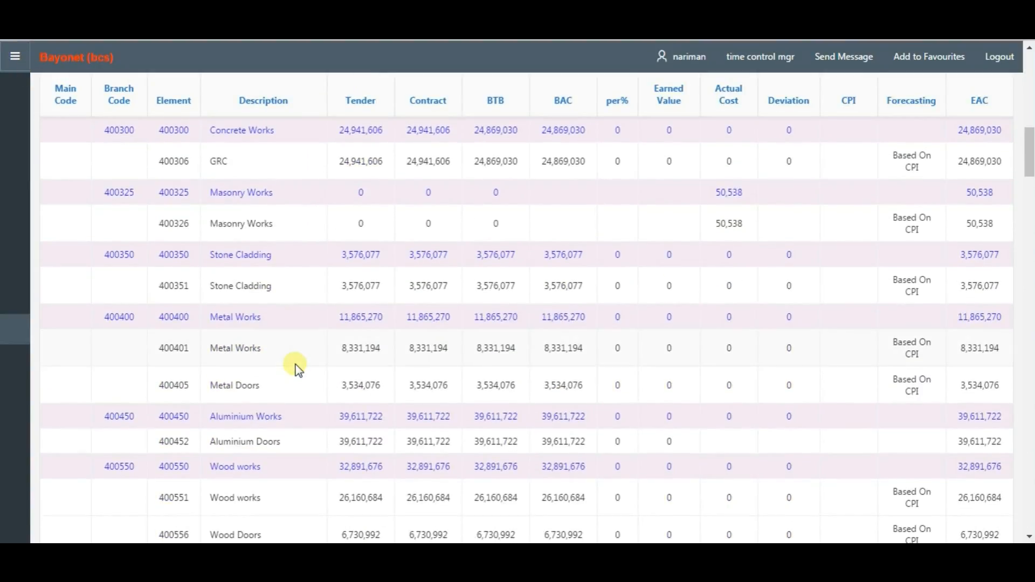
{"action": "scroll", "coordinate": [296, 364], "scroll_direction": "down", "scroll_amount": 9}
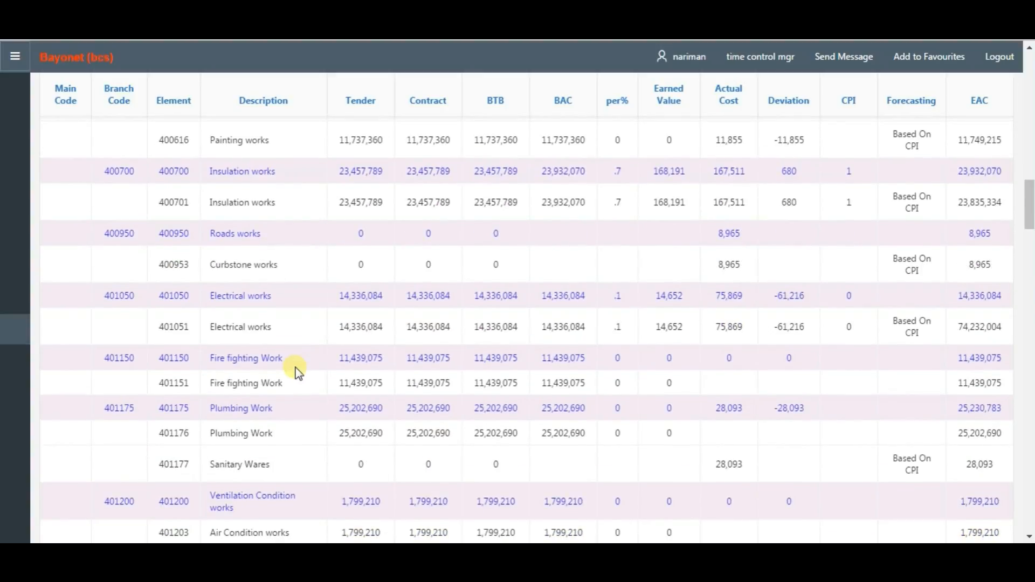
{"action": "scroll", "coordinate": [295, 367], "scroll_direction": "up", "scroll_amount": 8}
{"action": "scroll", "coordinate": [295, 367], "scroll_direction": "up", "scroll_amount": 10}
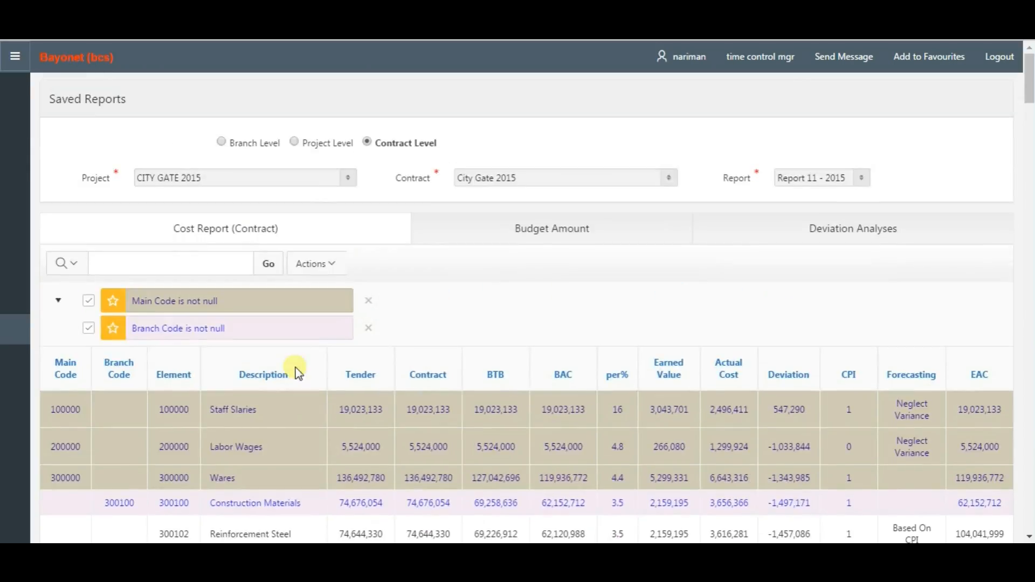
- View the budget amounts and the deviation analyses of the saved Report 11 - 2015 for the City Gate 2015 contract
{"action": "left_click", "coordinate": [526, 237]}
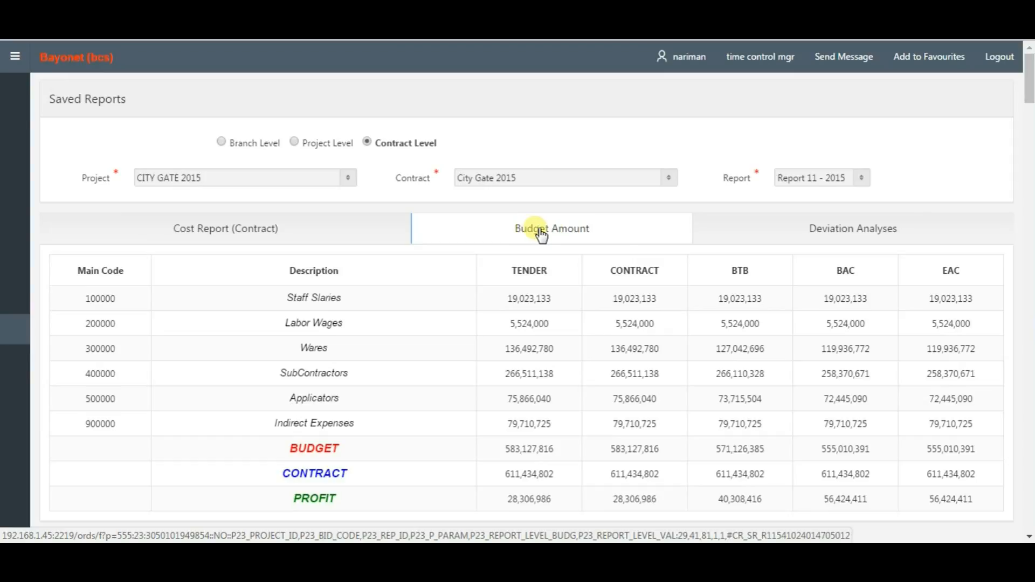
{"action": "left_click", "coordinate": [841, 242]}
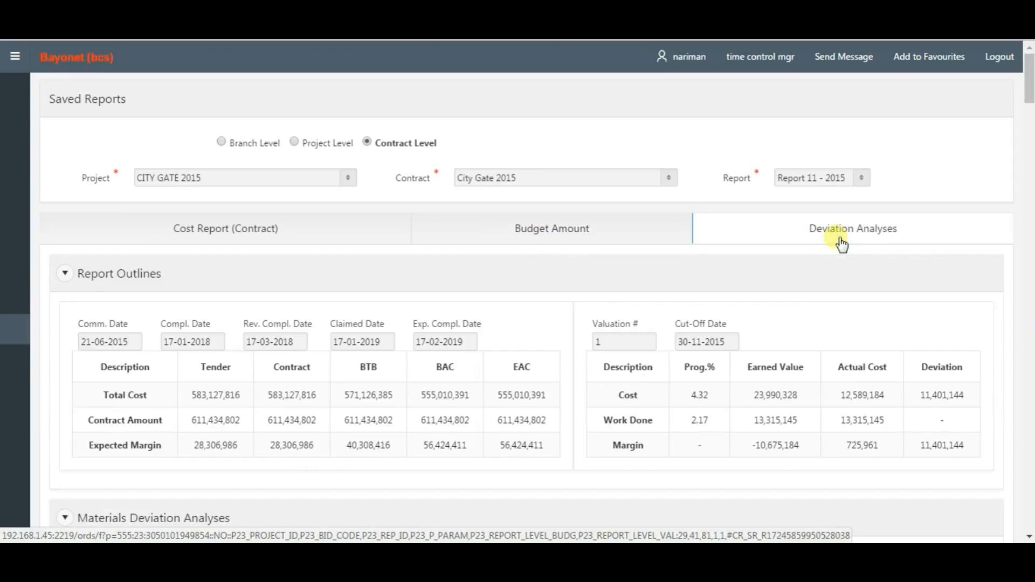
- Review the materials deviation analyses, other major deviations and general comments of the City Gate 2015 saved report
{"action": "scroll", "coordinate": [839, 258], "scroll_direction": "down", "scroll_amount": 7}
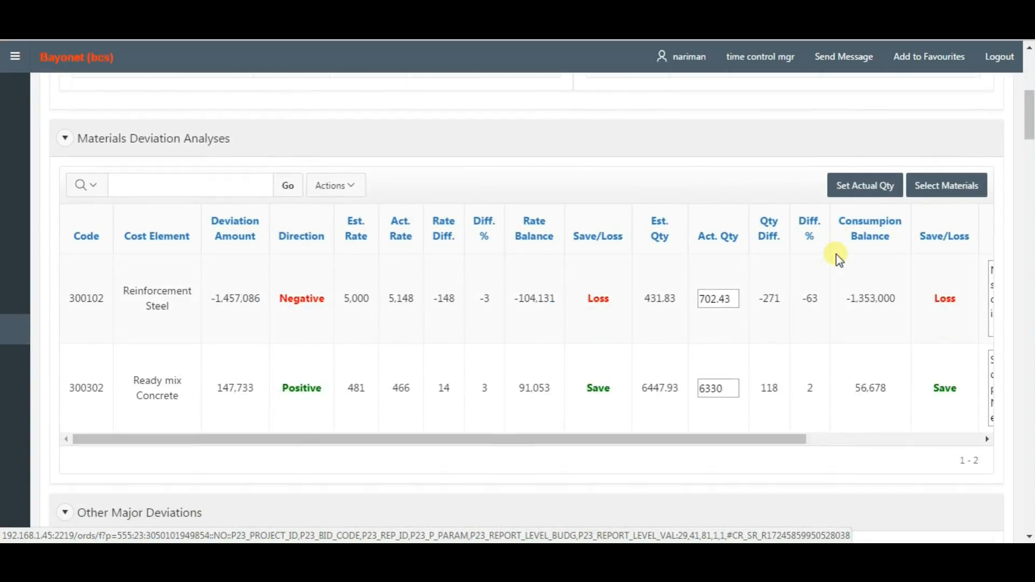
{"action": "scroll", "coordinate": [838, 259], "scroll_direction": "down", "scroll_amount": 7}
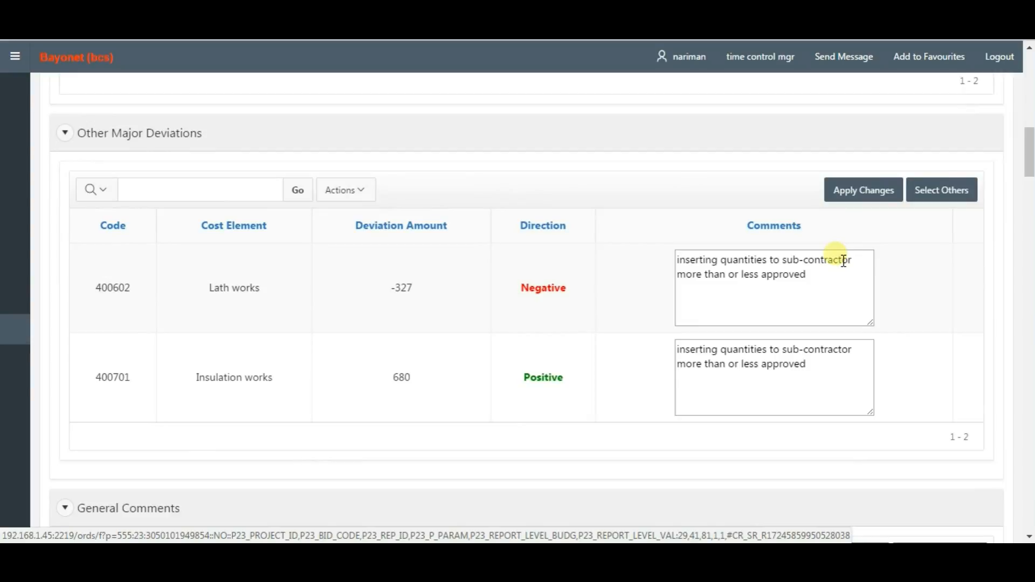
{"action": "scroll", "coordinate": [838, 258], "scroll_direction": "down", "scroll_amount": 7}
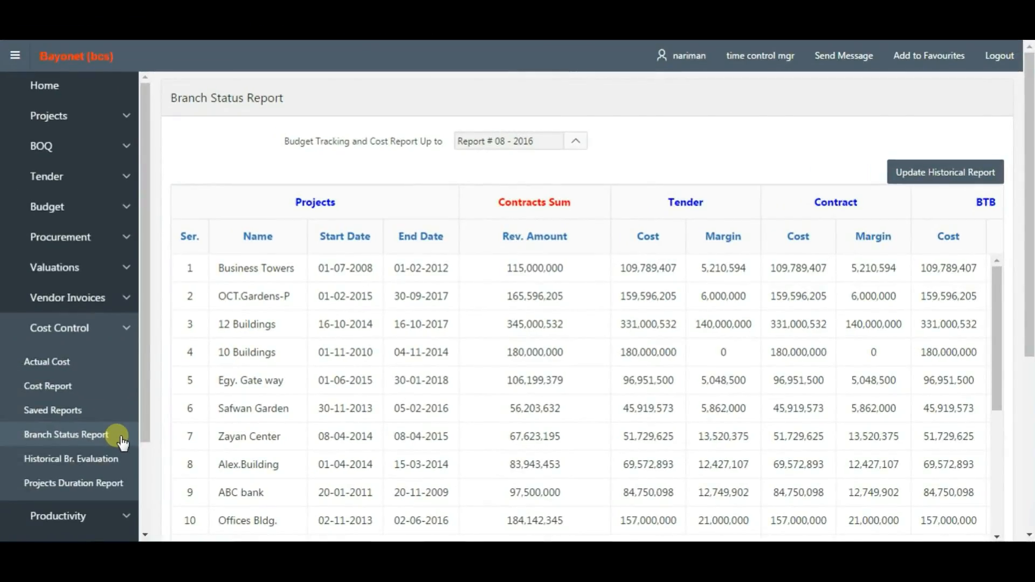
- Review the Branch Status Report up to Report # 08 - 2016 at full width, down through all listed projects
{"action": "left_click", "coordinate": [15, 54]}
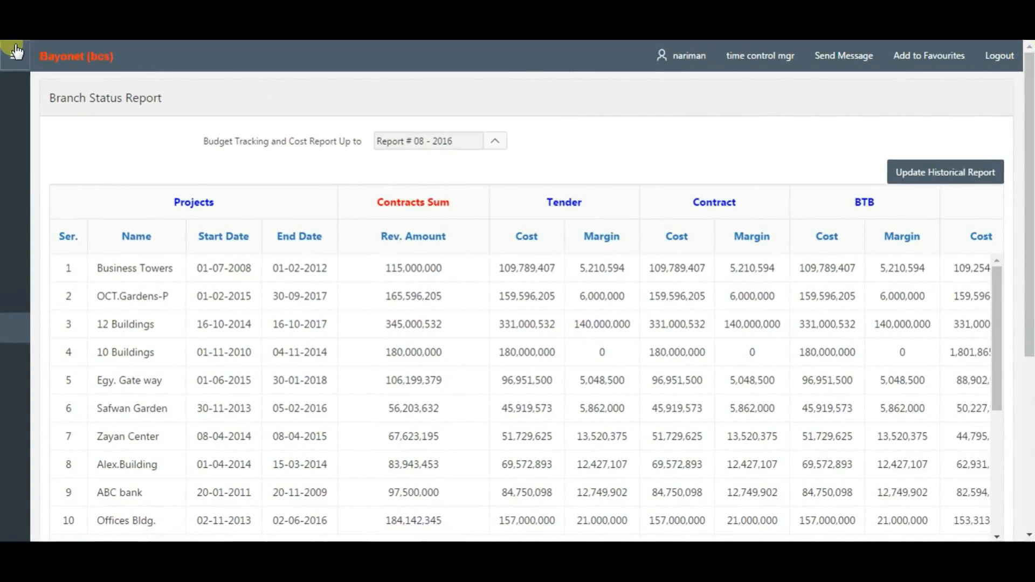
{"action": "scroll", "coordinate": [309, 276], "scroll_direction": "down", "scroll_amount": 3}
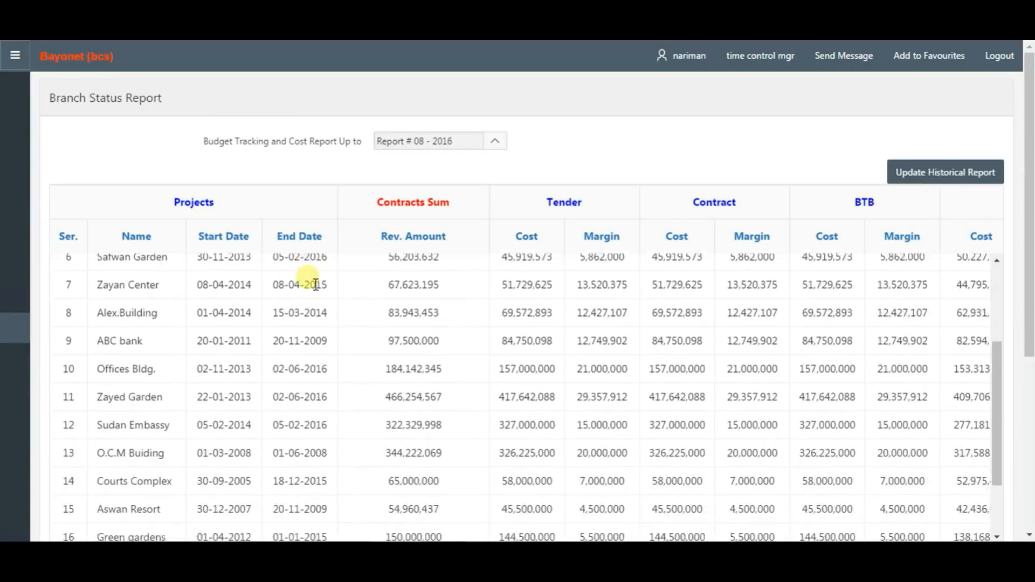
{"action": "scroll", "coordinate": [317, 288], "scroll_direction": "down", "scroll_amount": 2}
{"action": "scroll", "coordinate": [324, 307], "scroll_direction": "down", "scroll_amount": 5}
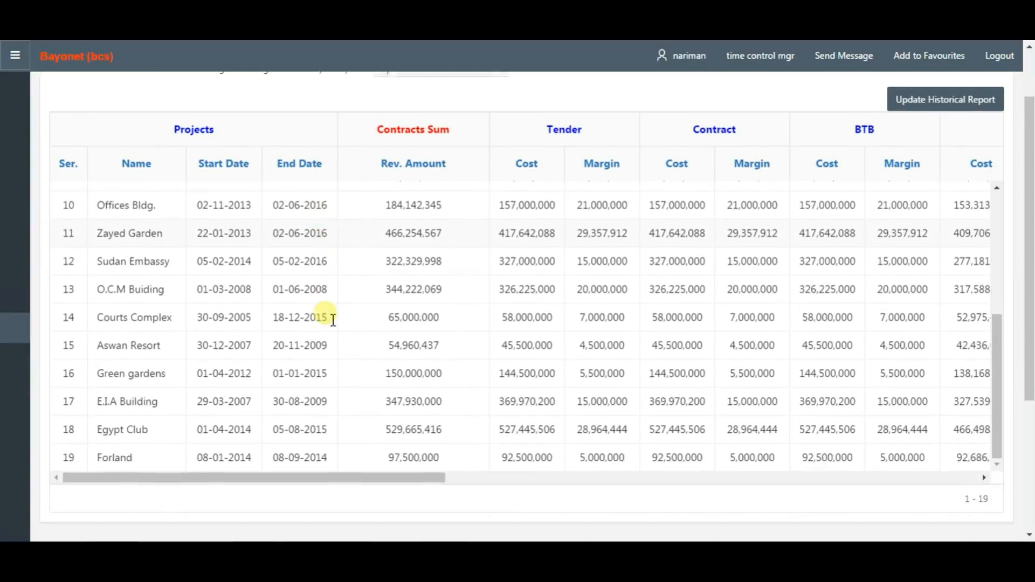
{"action": "scroll", "coordinate": [326, 317], "scroll_direction": "up", "scroll_amount": 6}
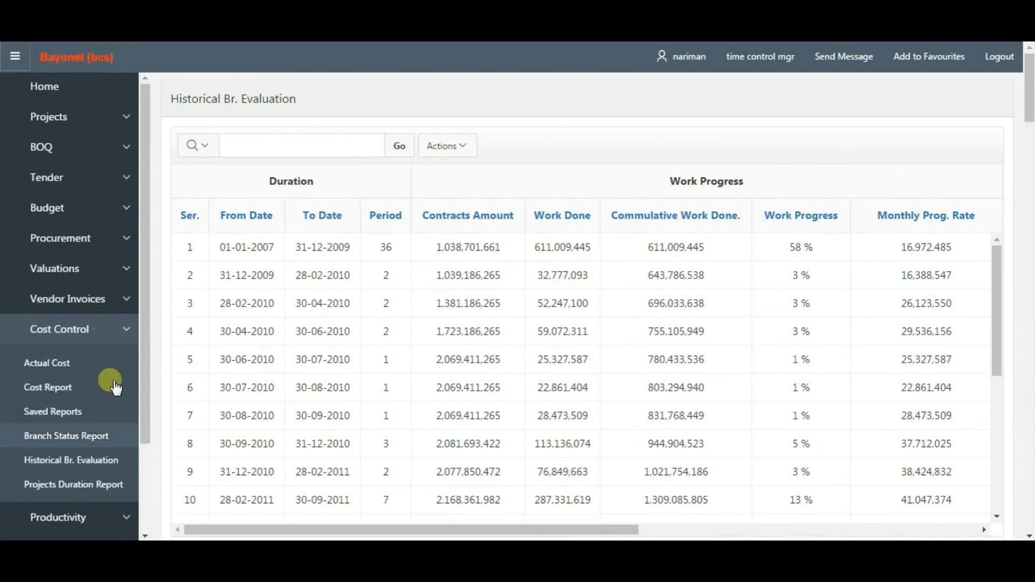
- Review the Historical Br. Evaluation table at full width and its contracts amount and cumulative work progress charts
{"action": "left_click", "coordinate": [22, 58]}
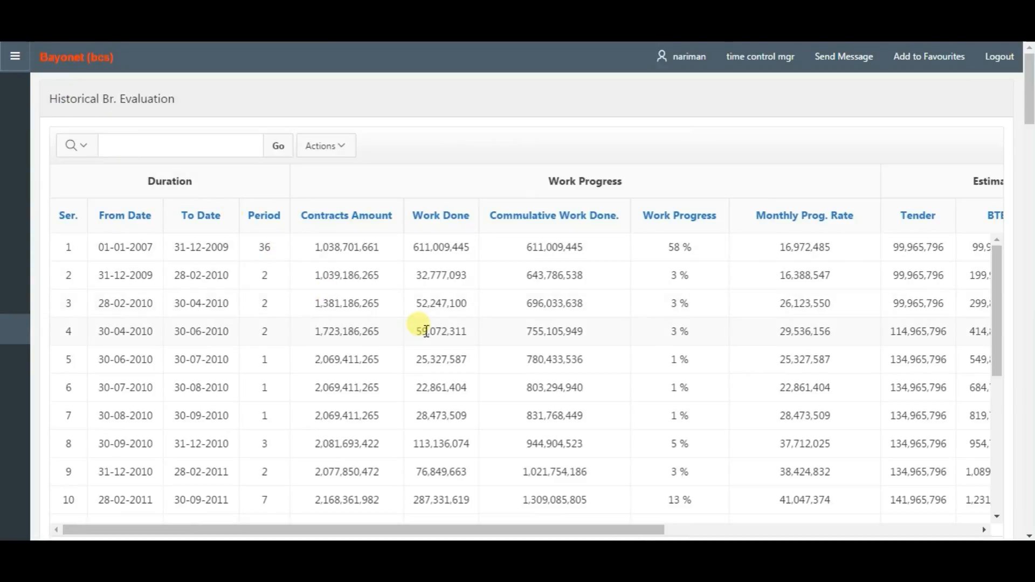
{"action": "scroll", "coordinate": [425, 331], "scroll_direction": "down", "scroll_amount": 10}
{"action": "scroll", "coordinate": [425, 331], "scroll_direction": "down", "scroll_amount": 6}
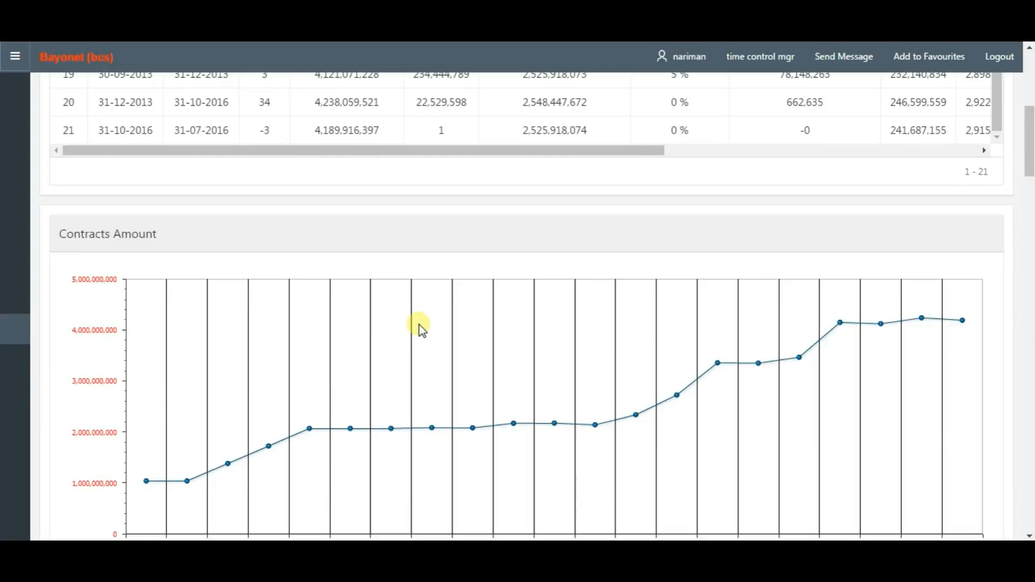
{"action": "scroll", "coordinate": [422, 329], "scroll_direction": "down", "scroll_amount": 9}
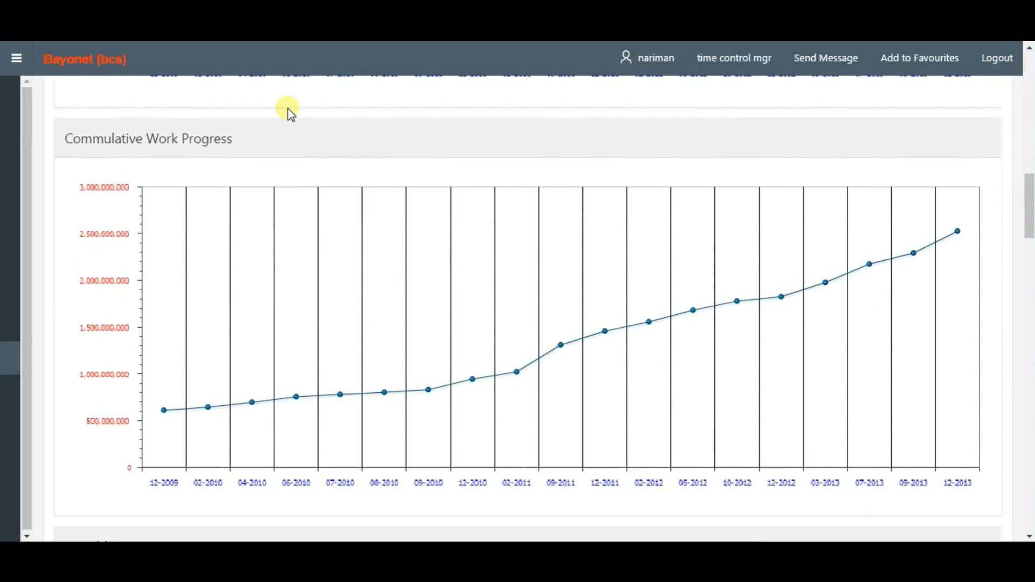
- Examine the historical evaluation charts for monthly progress rate and estimated margin as per tender, BAC and EAC
{"action": "scroll", "coordinate": [288, 109], "scroll_direction": "down", "scroll_amount": 7}
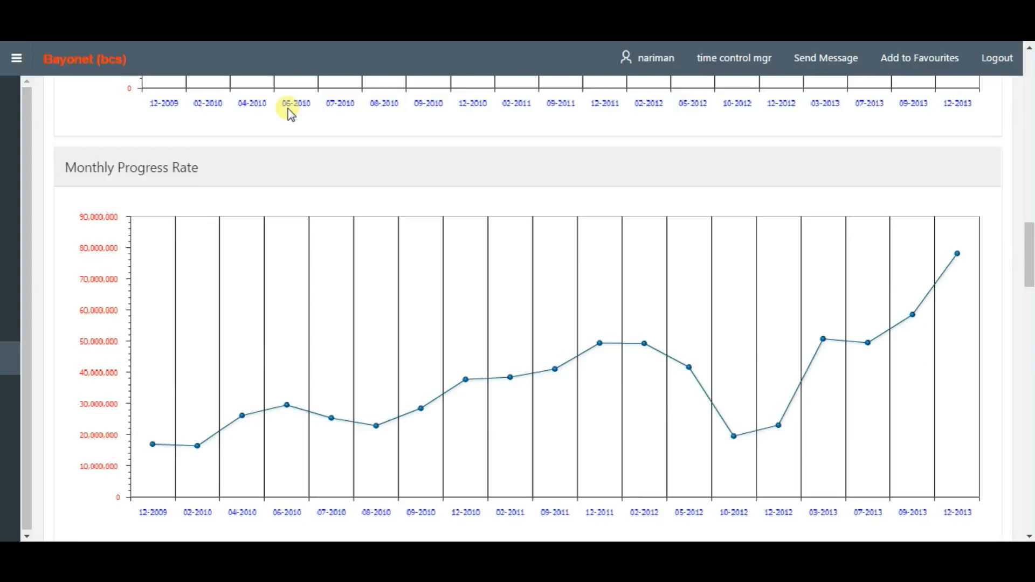
{"action": "scroll", "coordinate": [287, 109], "scroll_direction": "down", "scroll_amount": 8}
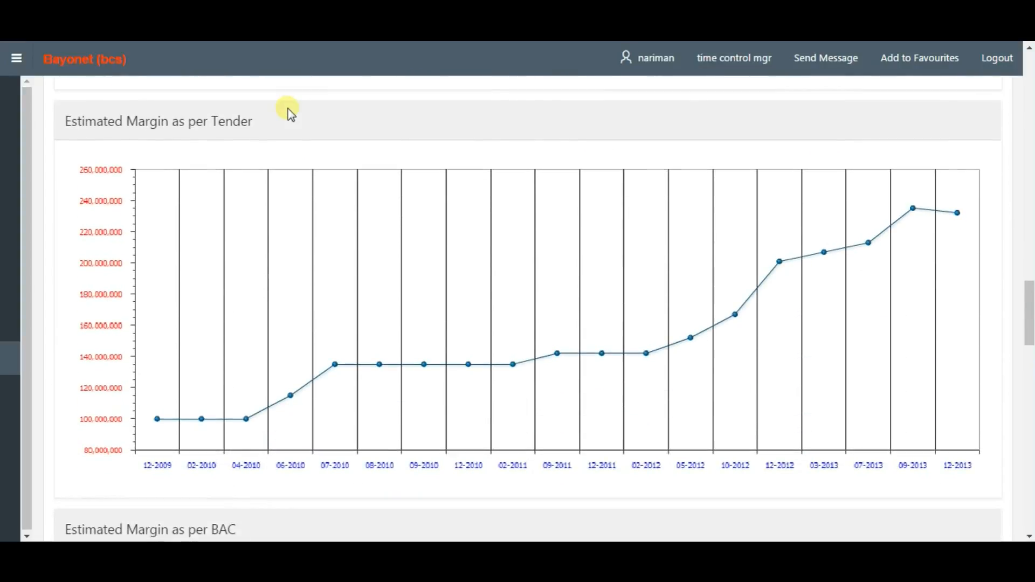
{"action": "scroll", "coordinate": [288, 108], "scroll_direction": "down", "scroll_amount": 7}
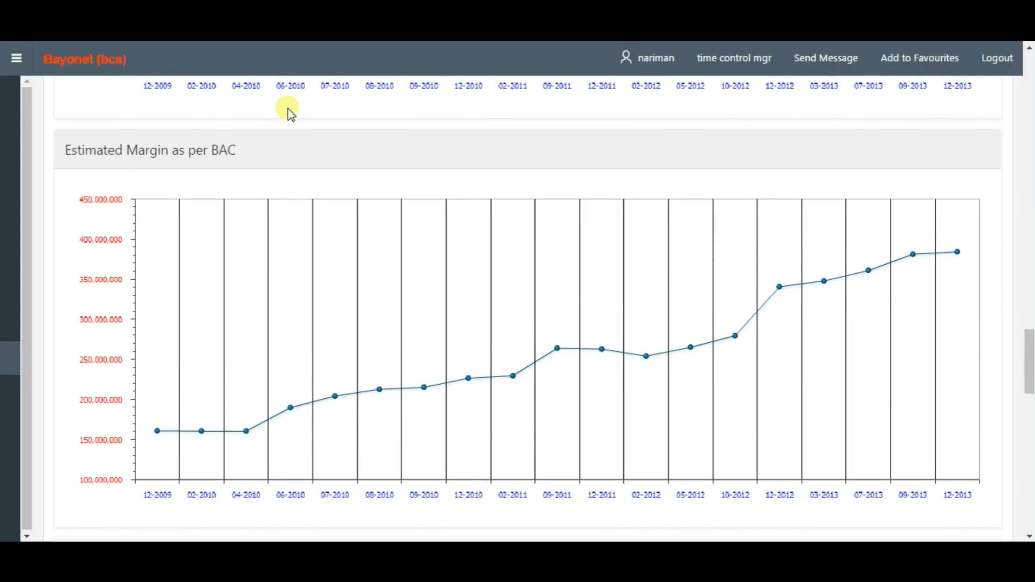
{"action": "scroll", "coordinate": [288, 108], "scroll_direction": "down", "scroll_amount": 7}
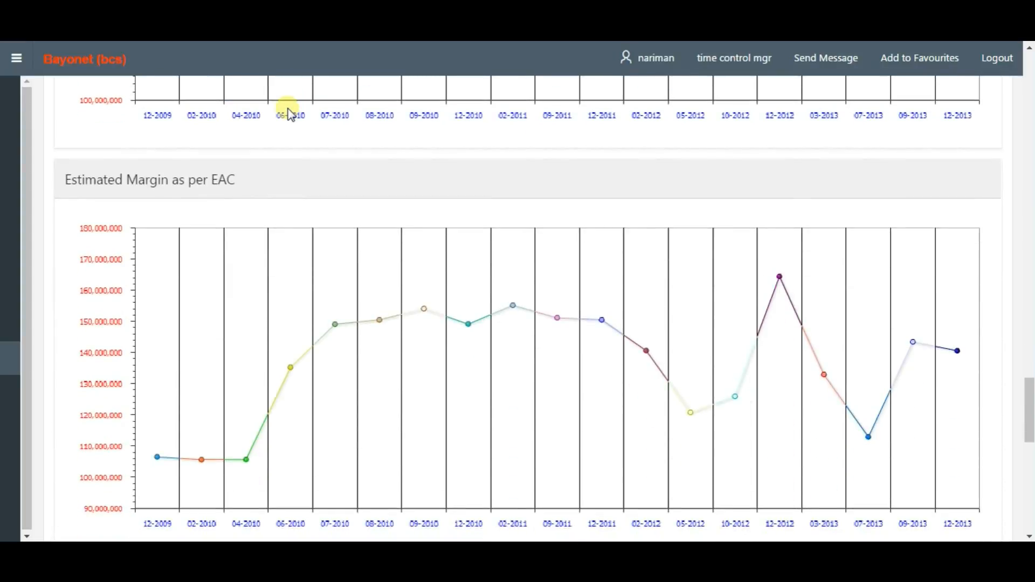
{"action": "scroll", "coordinate": [287, 110], "scroll_direction": "down", "scroll_amount": 7}
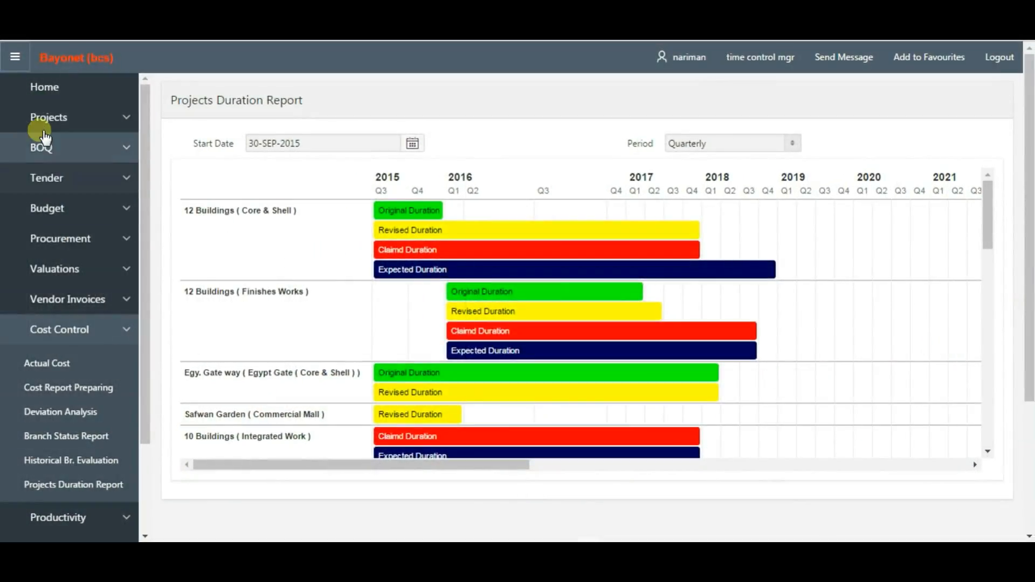
- Review the quarterly Projects Duration Report from 30-SEP-2015 at full width, comparing original, revised, claimed and expected durations across the projects
{"action": "left_click", "coordinate": [14, 59]}
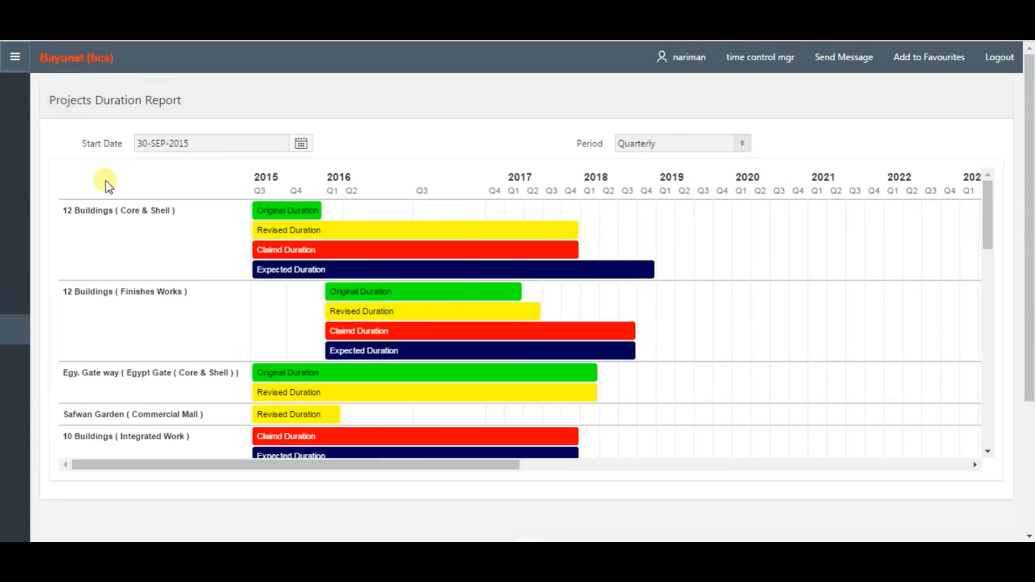
{"action": "scroll", "coordinate": [132, 220], "scroll_direction": "down", "scroll_amount": 3}
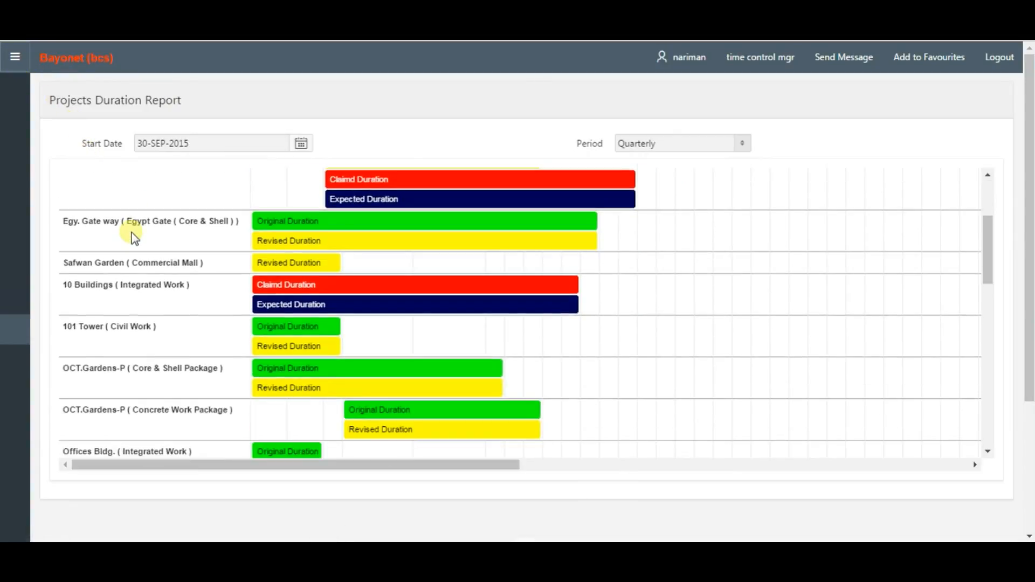
{"action": "scroll", "coordinate": [131, 232], "scroll_direction": "down", "scroll_amount": 5}
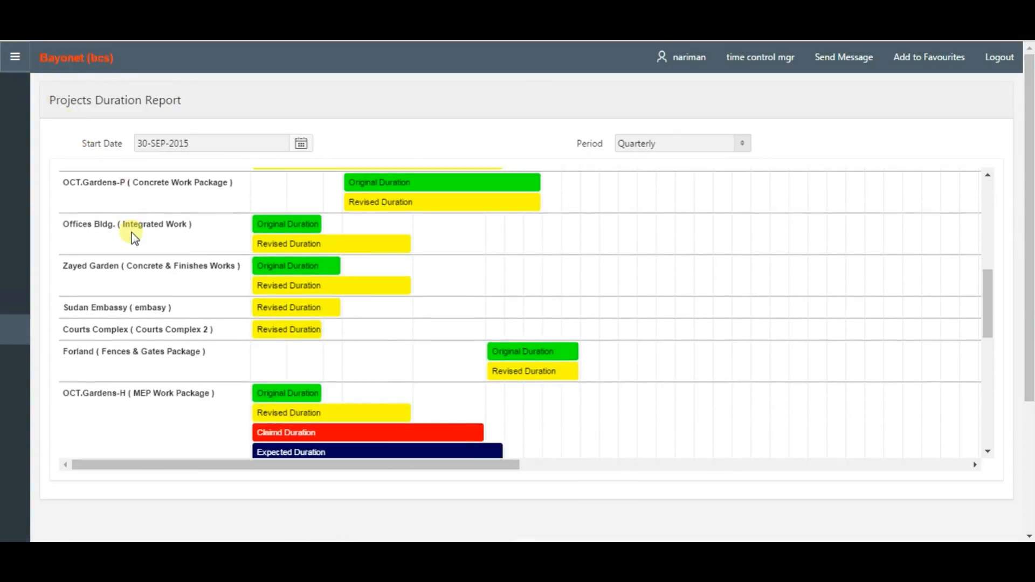
{"action": "scroll", "coordinate": [131, 232], "scroll_direction": "down", "scroll_amount": 5}
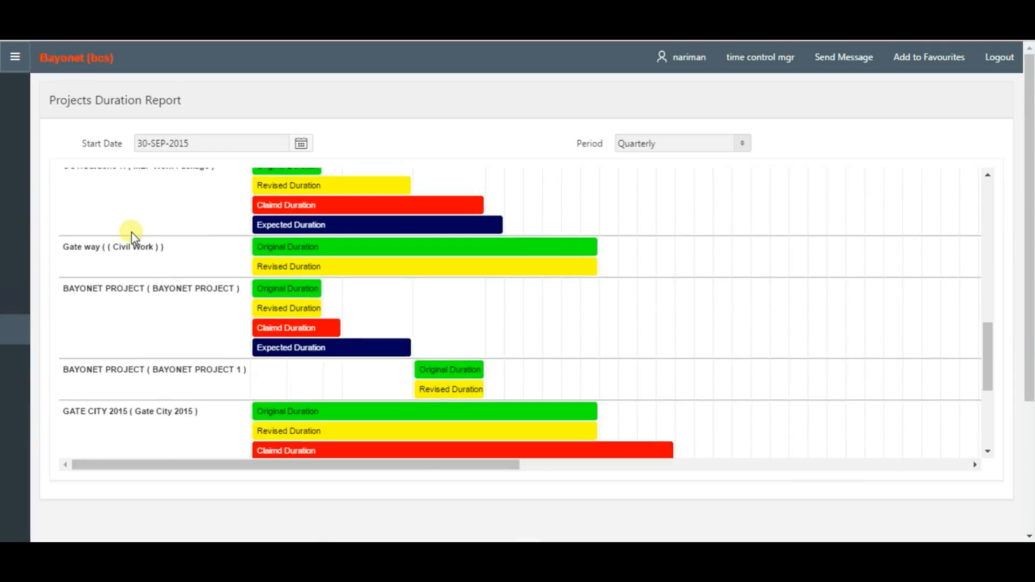
{"action": "scroll", "coordinate": [131, 232], "scroll_direction": "up", "scroll_amount": 15}
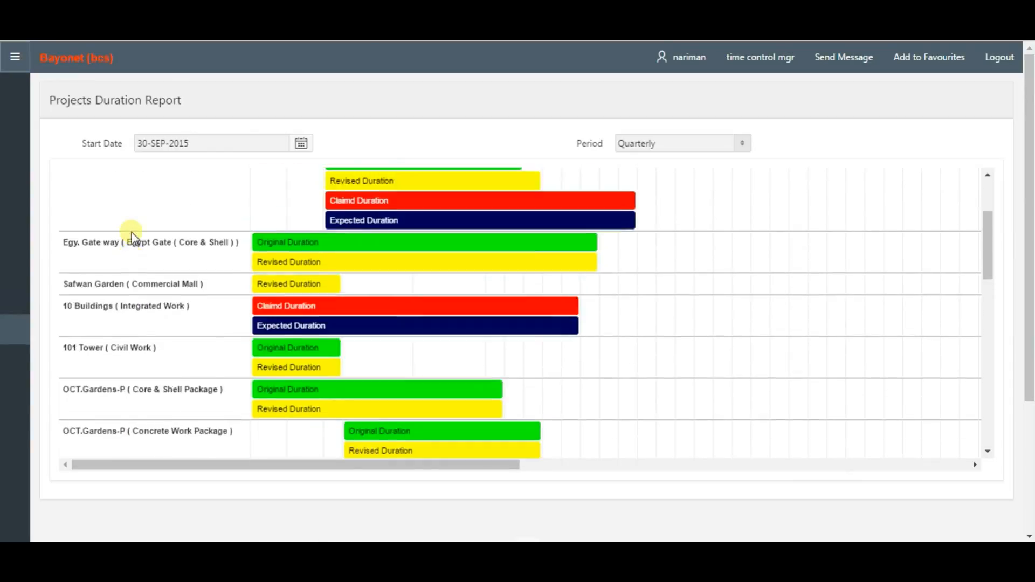